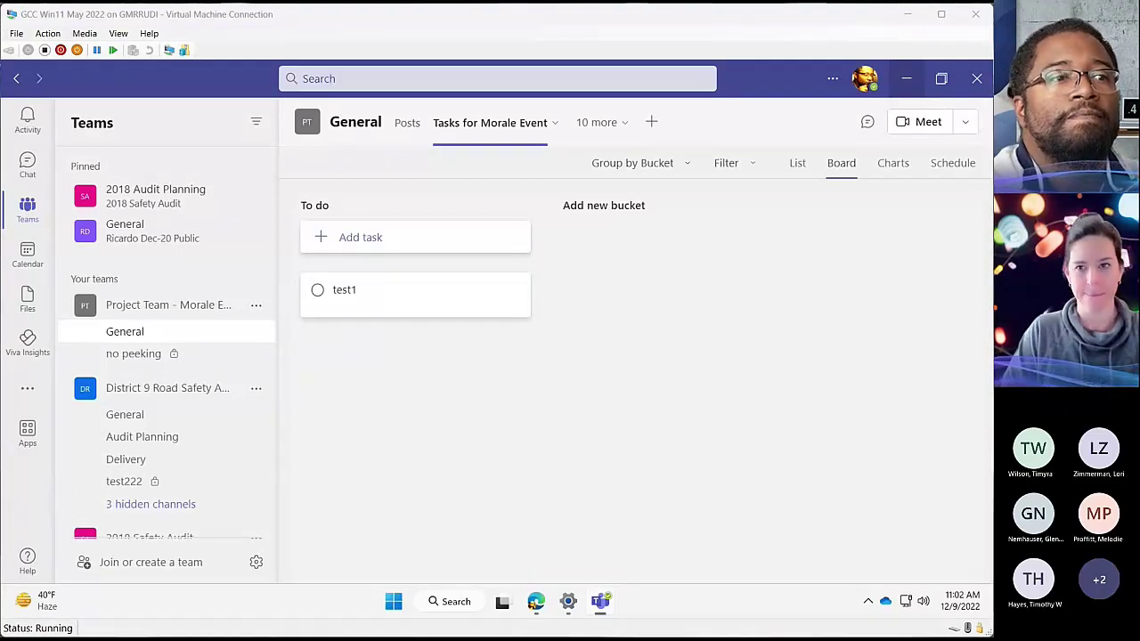
# Step: Open the chat list and check the options available for a pinned meeting chat and the most recent meeting chat
pyautogui.click(16, 168)
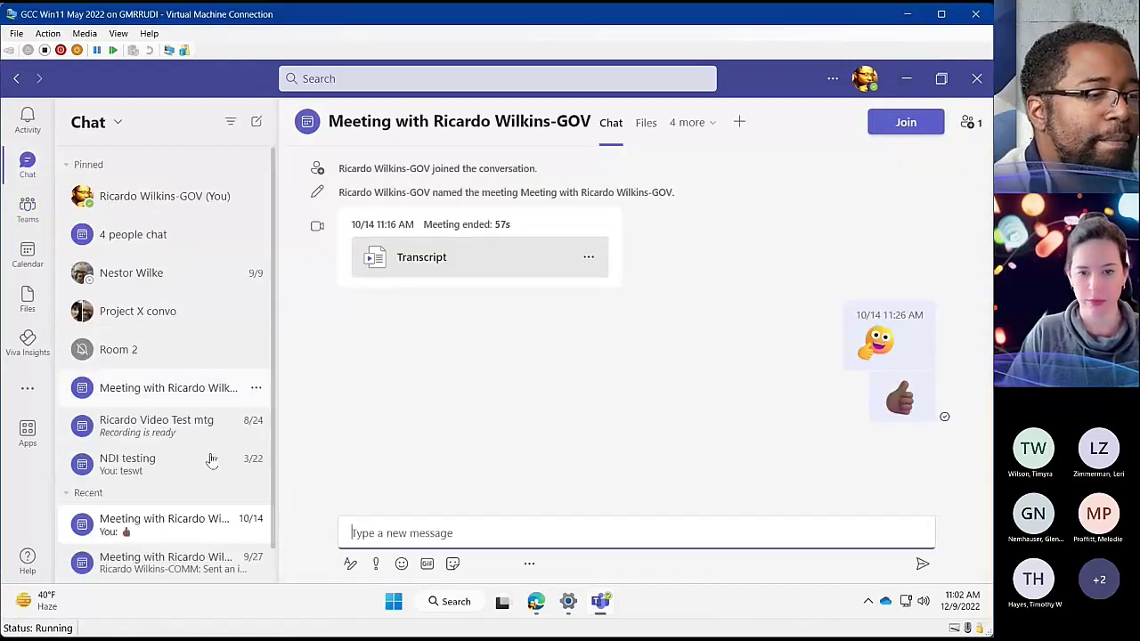
pyautogui.scroll(-1, 207, 428)
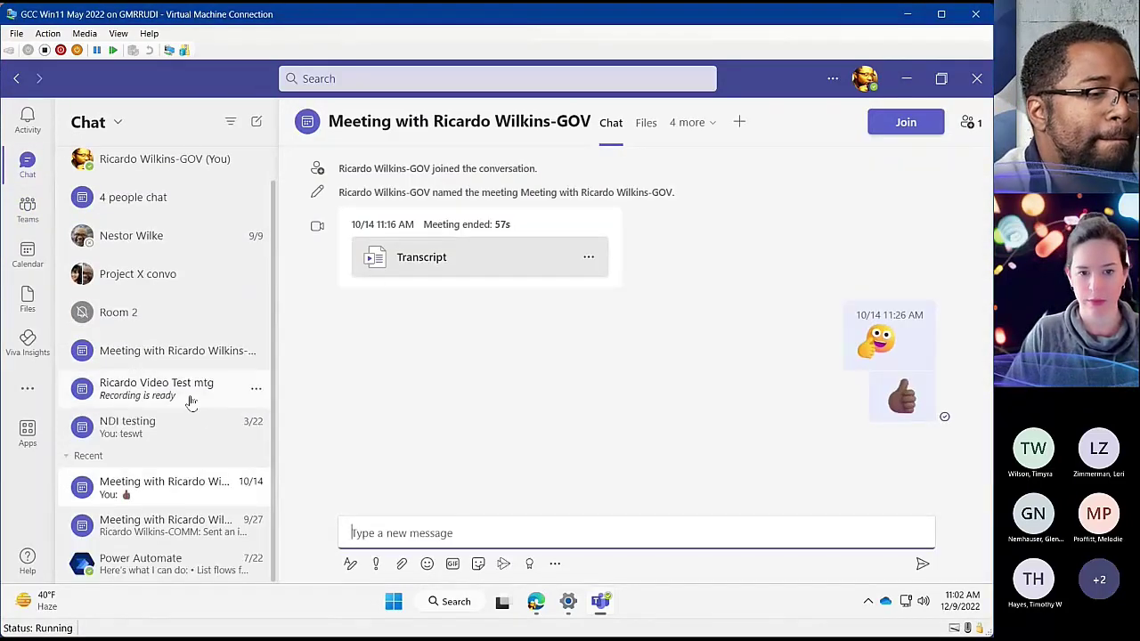
pyautogui.click(255, 388)
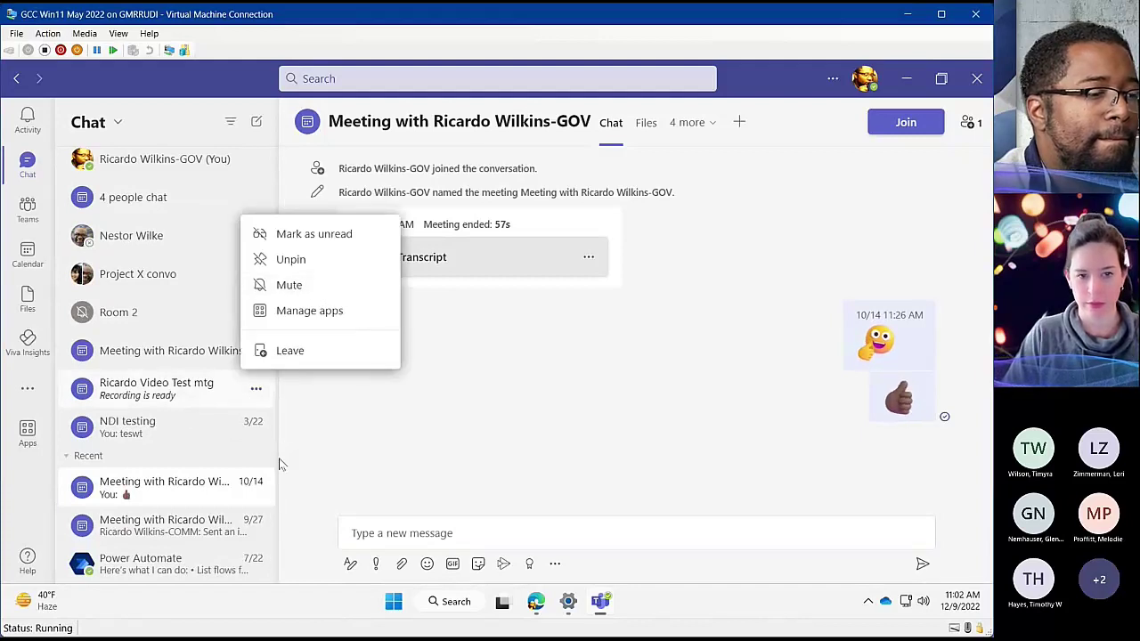
pyautogui.click(256, 487)
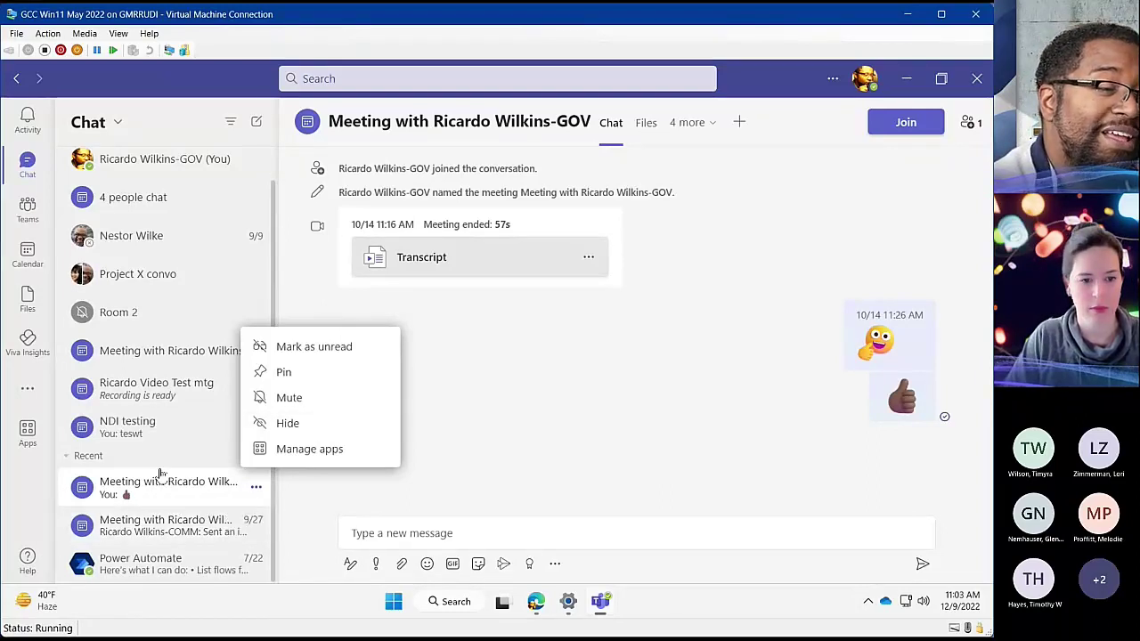
# Step: Open the NDI testing chat, unpin it and hide it from the chat list
pyautogui.click(157, 429)
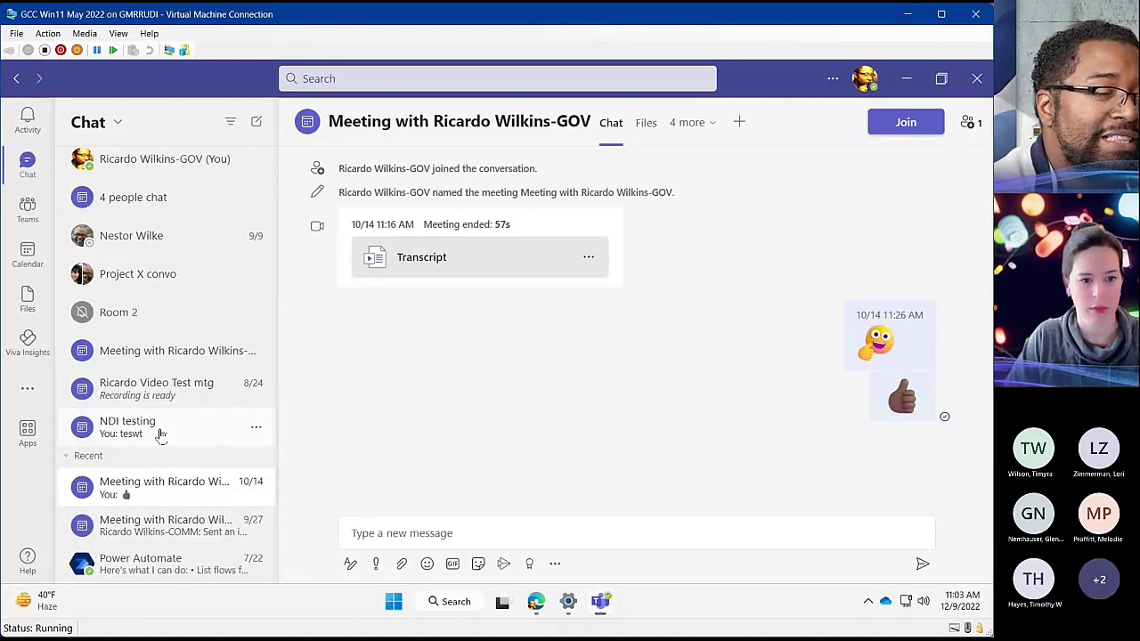
pyautogui.click(254, 431)
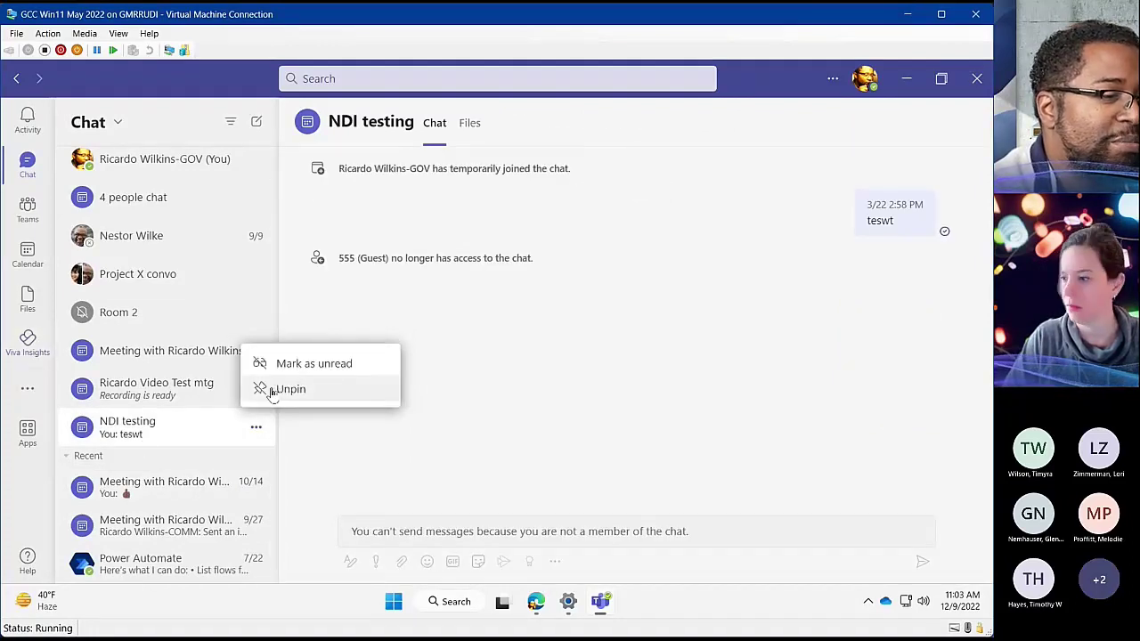
pyautogui.click(594, 460)
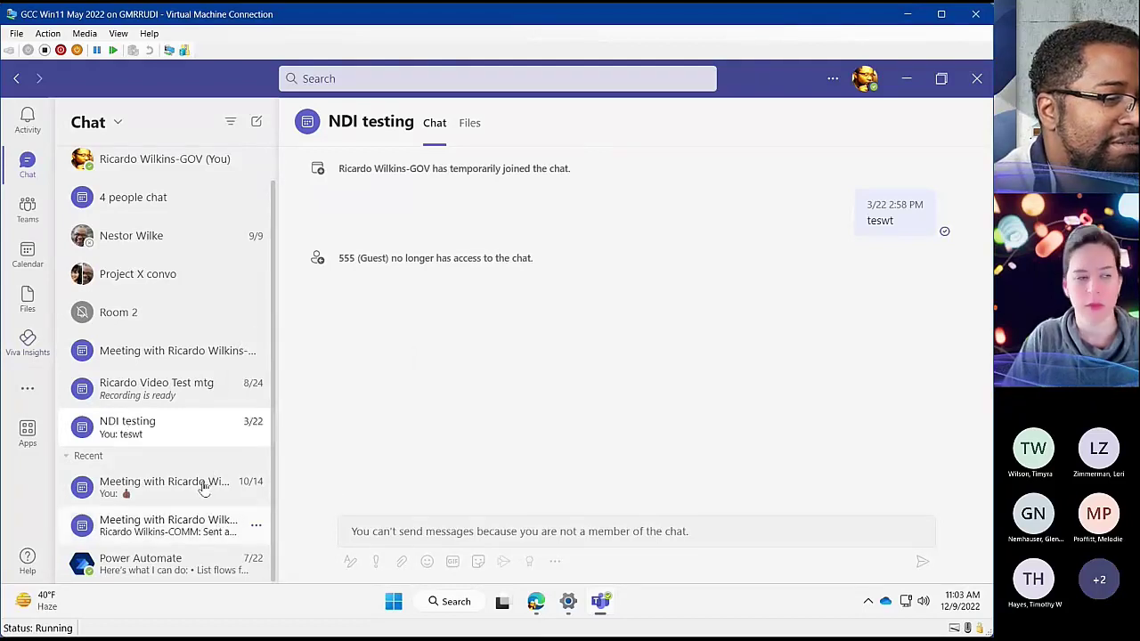
pyautogui.click(255, 428)
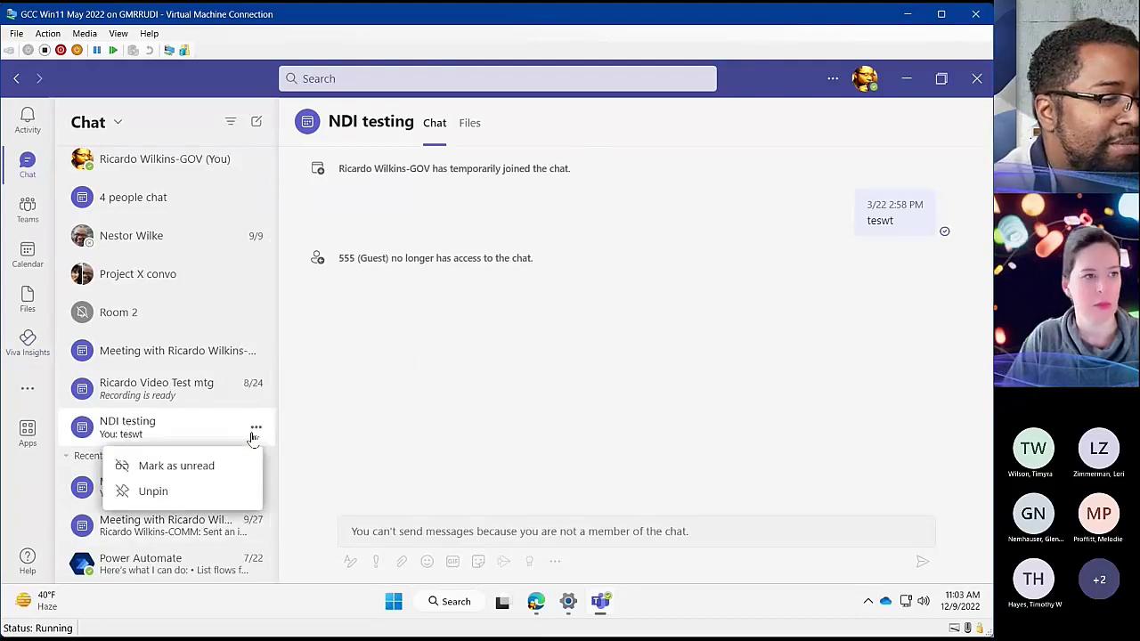
pyautogui.click(156, 490)
pyautogui.click(255, 567)
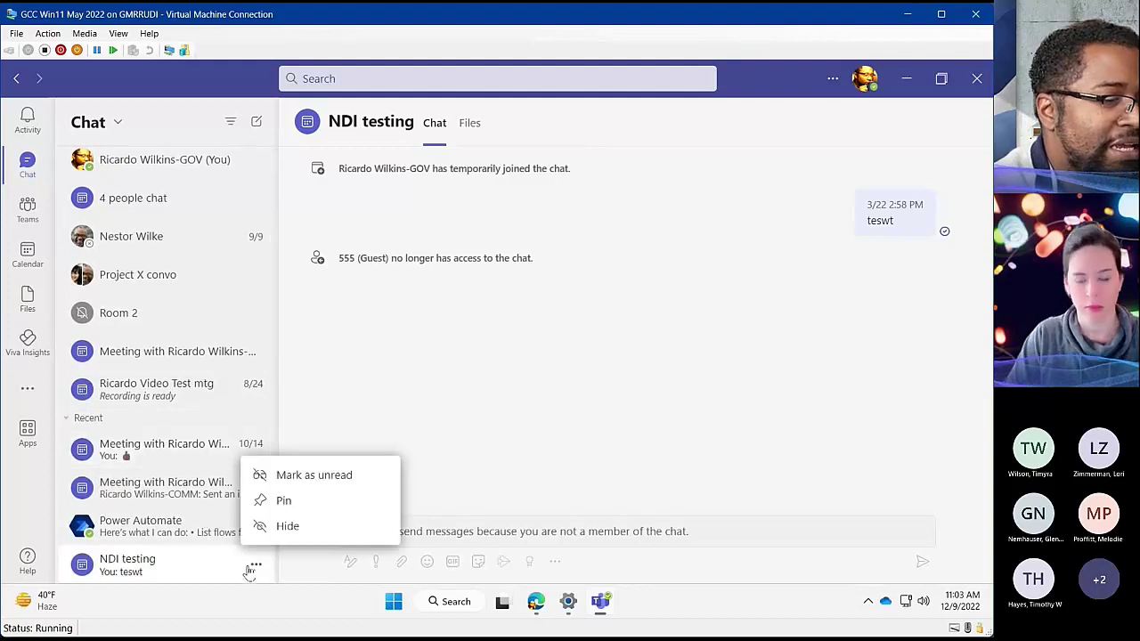
pyautogui.click(286, 527)
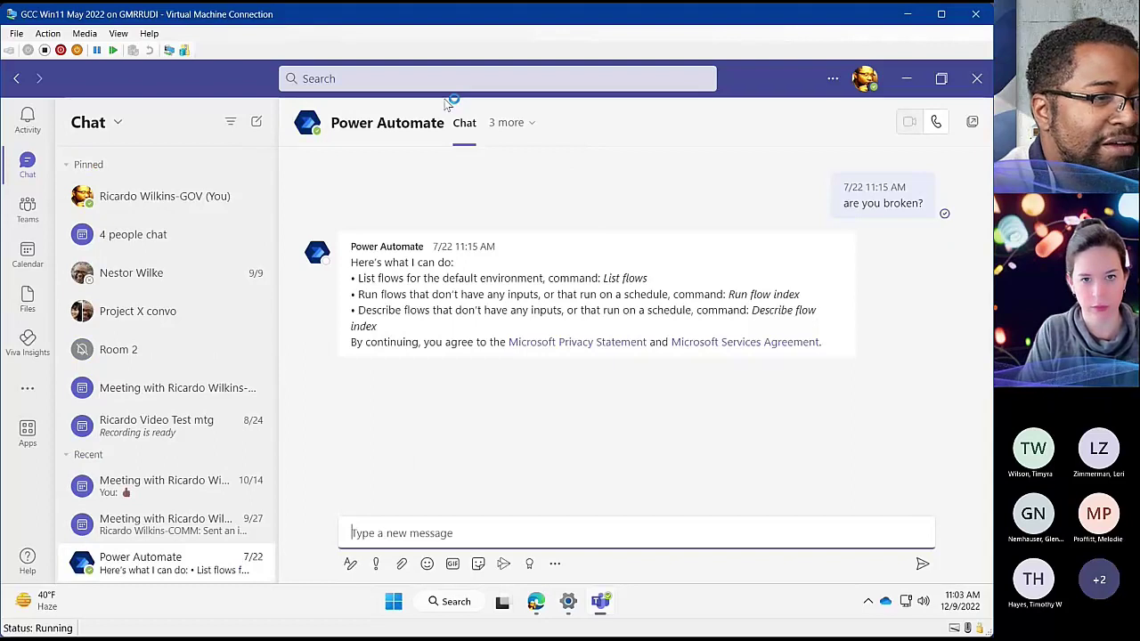
# Step: Search for "NDI" and expand the NDI testing meeting chat in the message results
pyautogui.click(434, 75)
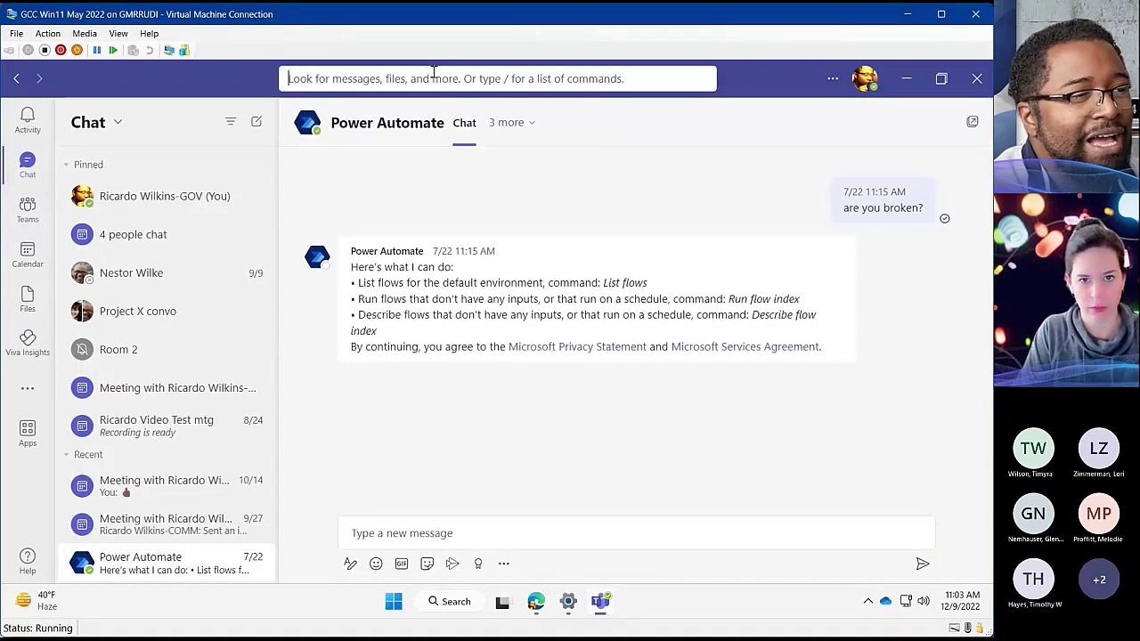
pyautogui.write('NDI')
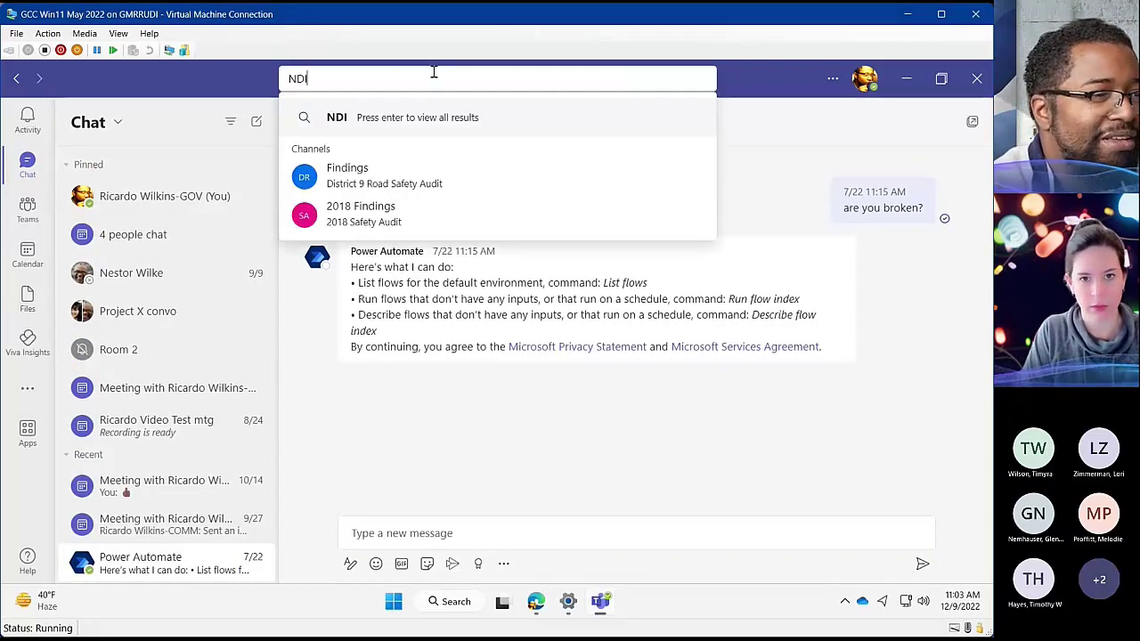
pyautogui.press('Return')
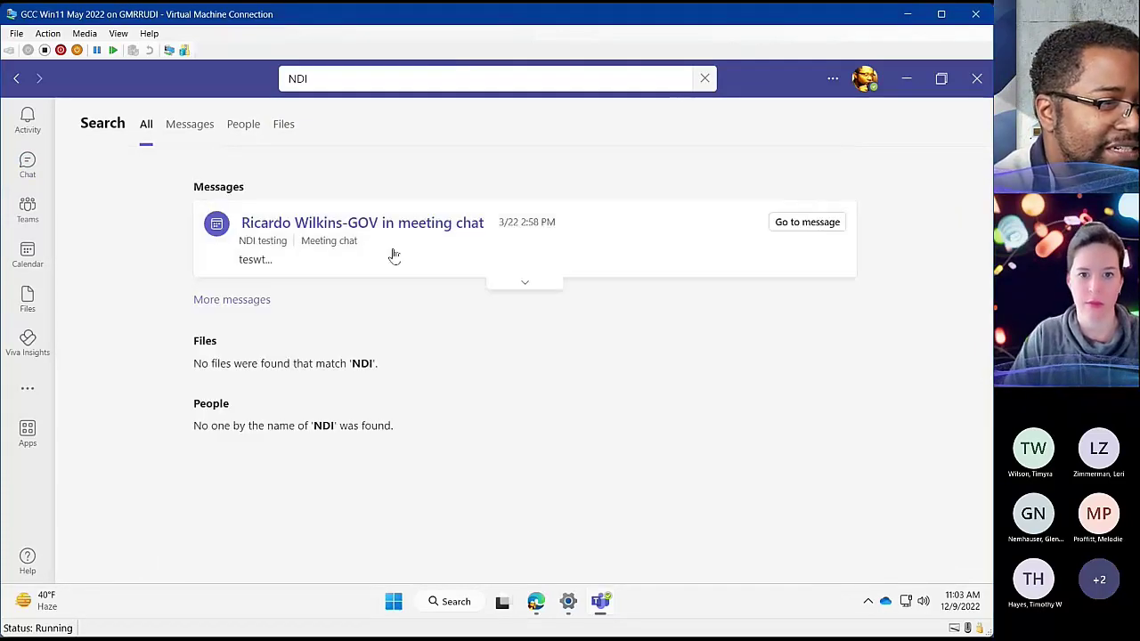
pyautogui.click(817, 226)
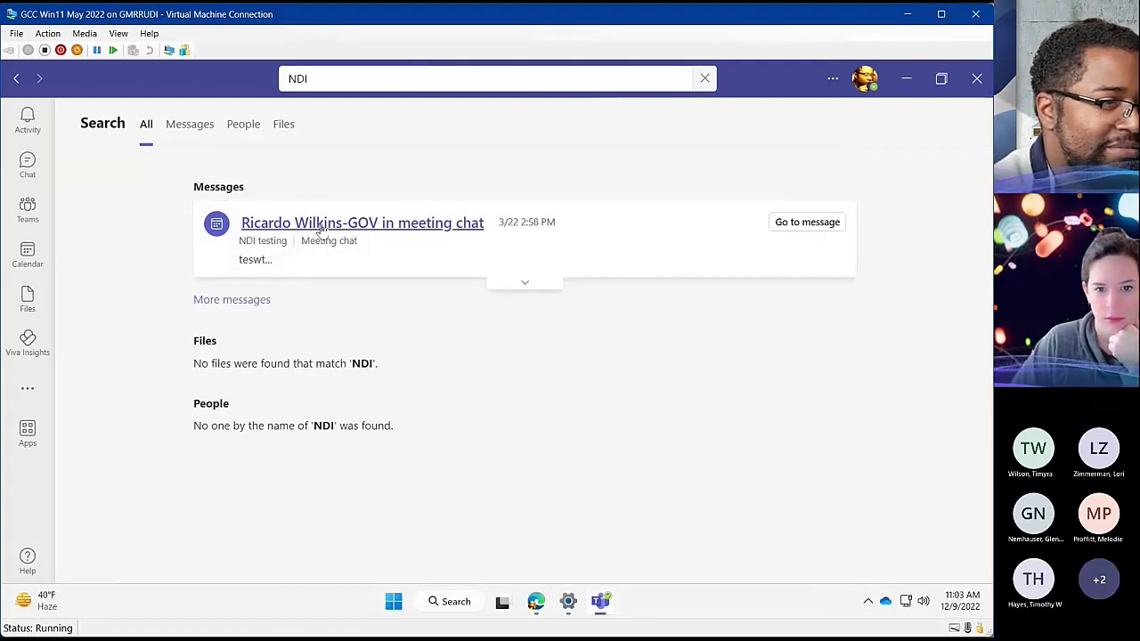
pyautogui.click(292, 237)
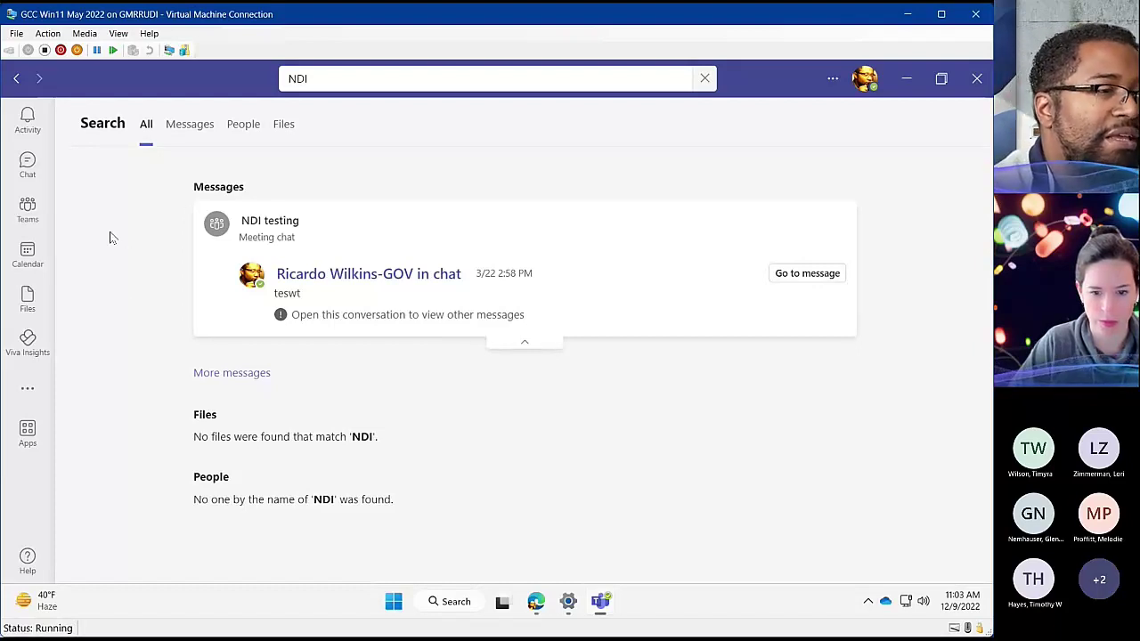
# Step: Return to the chat list, collapse the Pinned section and expand it again
pyautogui.click(26, 134)
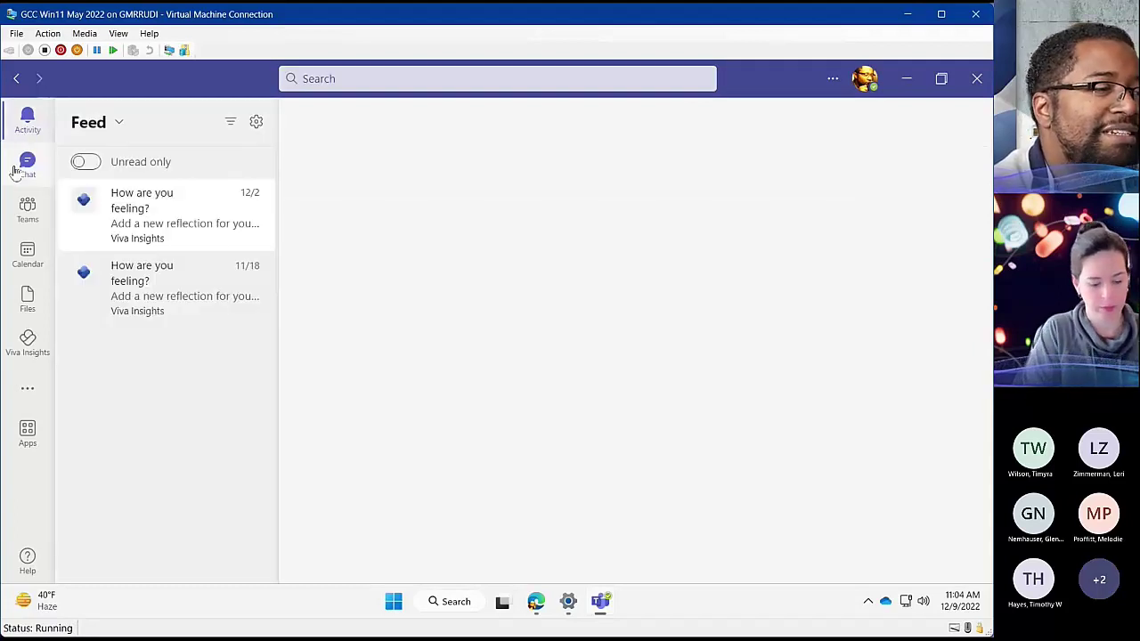
pyautogui.click(16, 168)
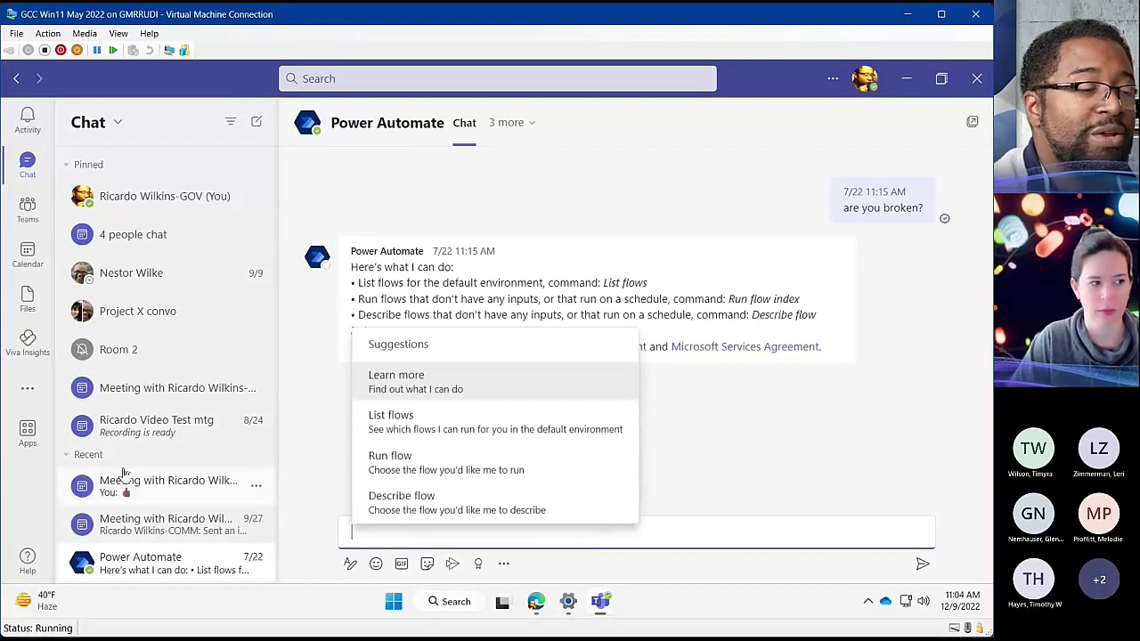
pyautogui.click(62, 166)
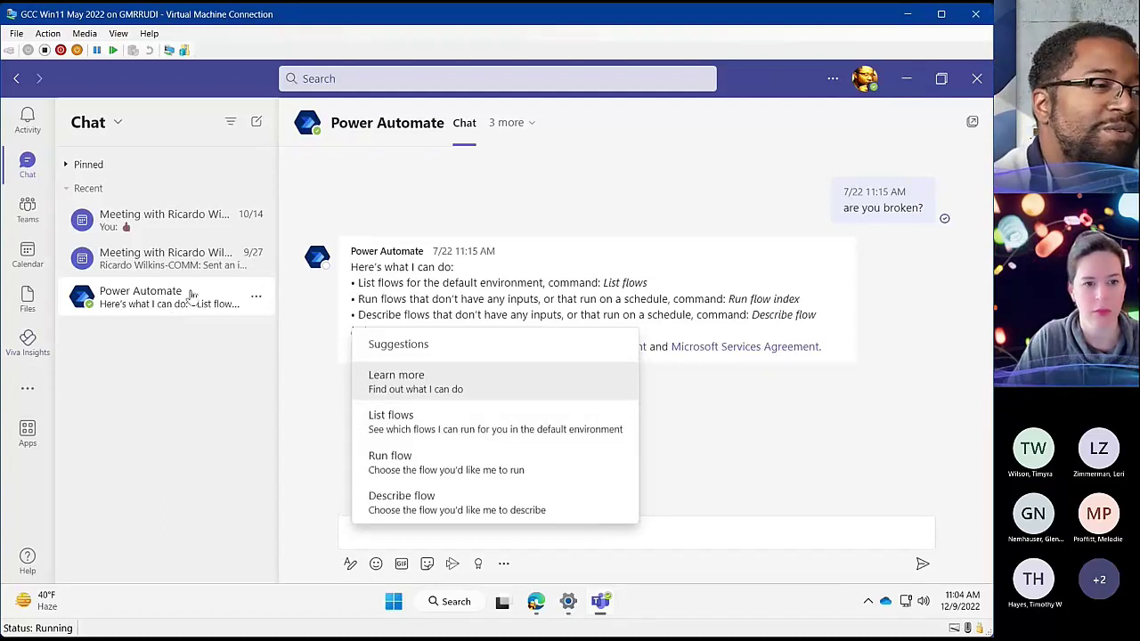
pyautogui.click(88, 169)
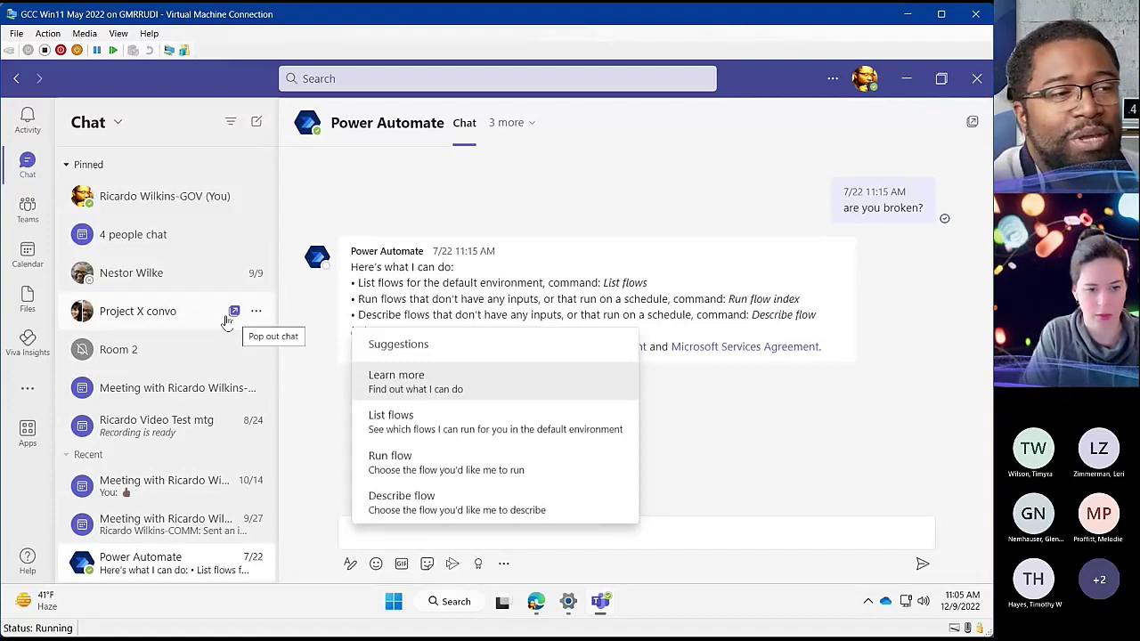
# Step: Dismiss the bot's suggestions, view the additional apps available in Teams and close the app list
pyautogui.click(721, 189)
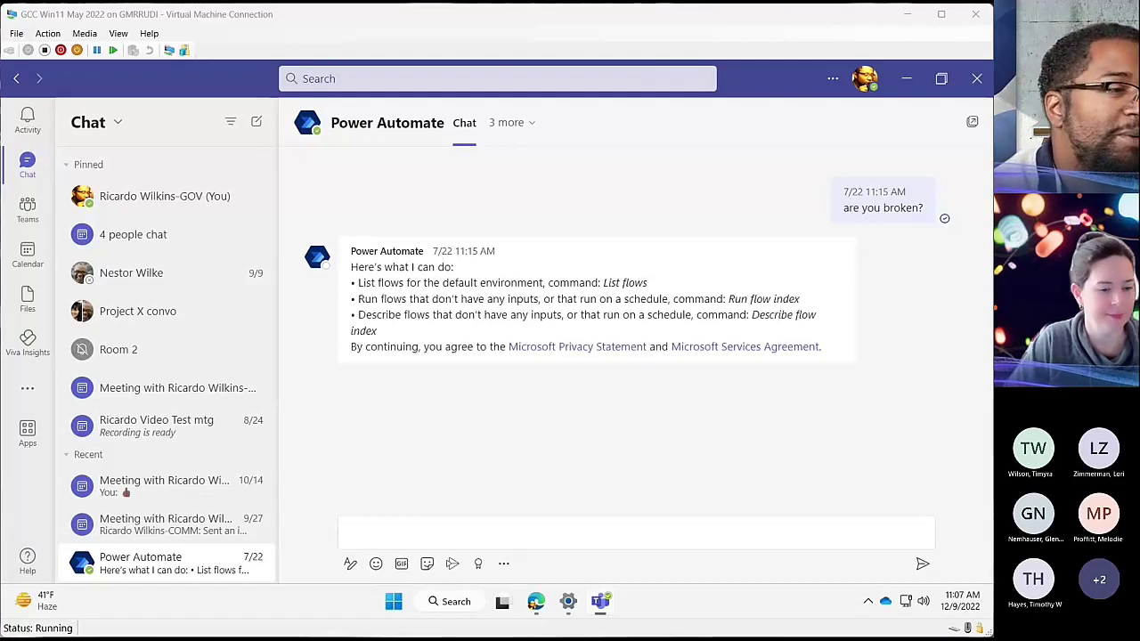
pyautogui.click(572, 168)
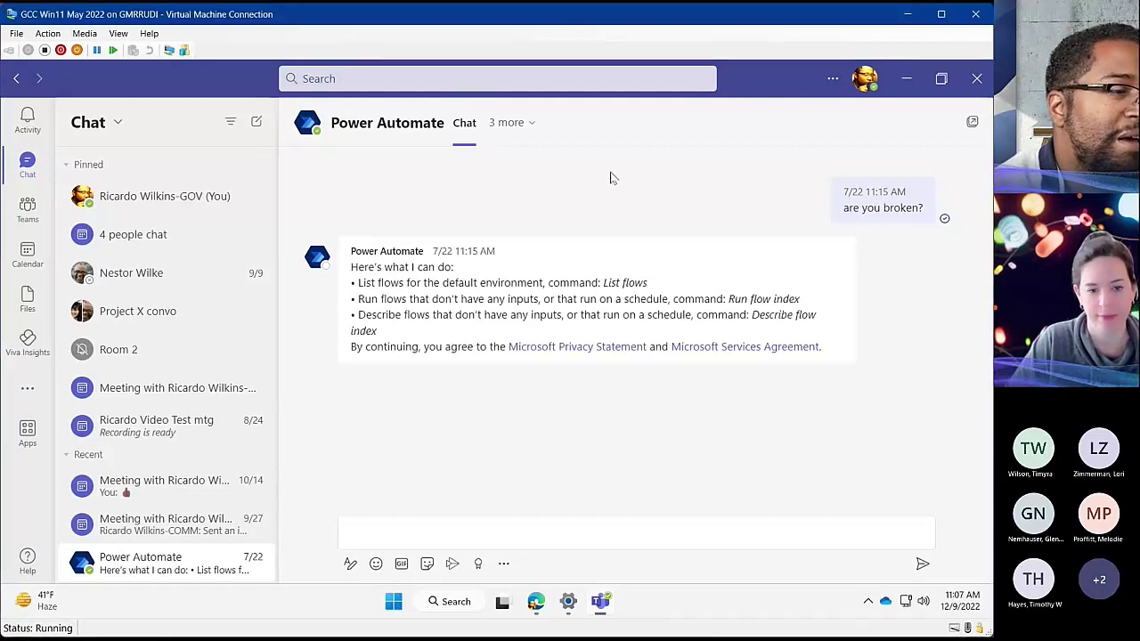
pyautogui.click(11, 386)
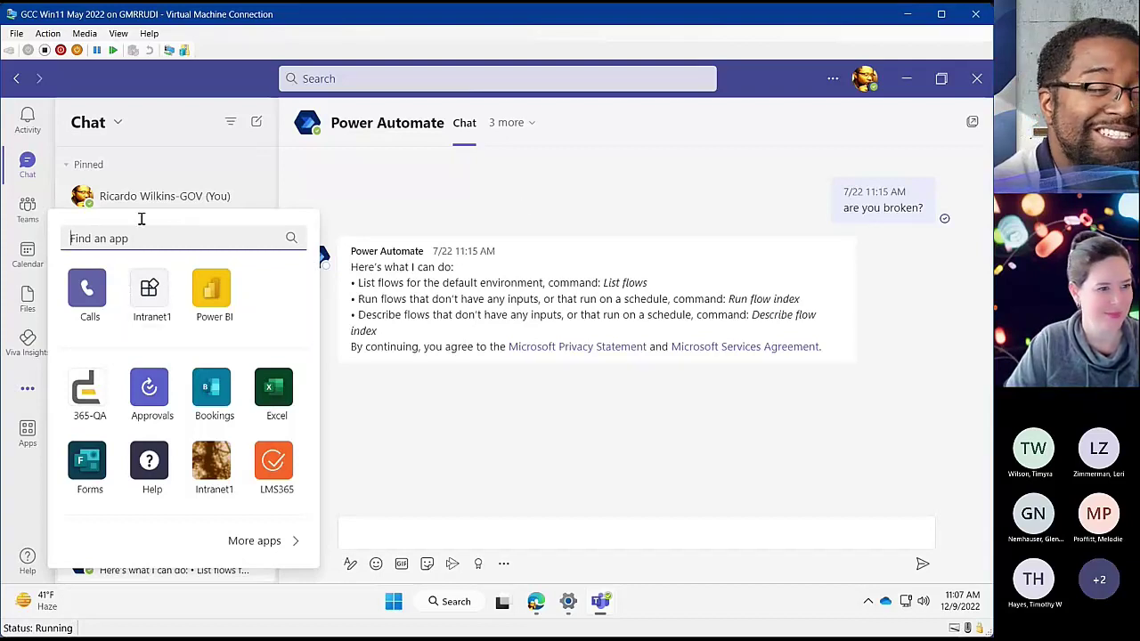
pyautogui.click(472, 191)
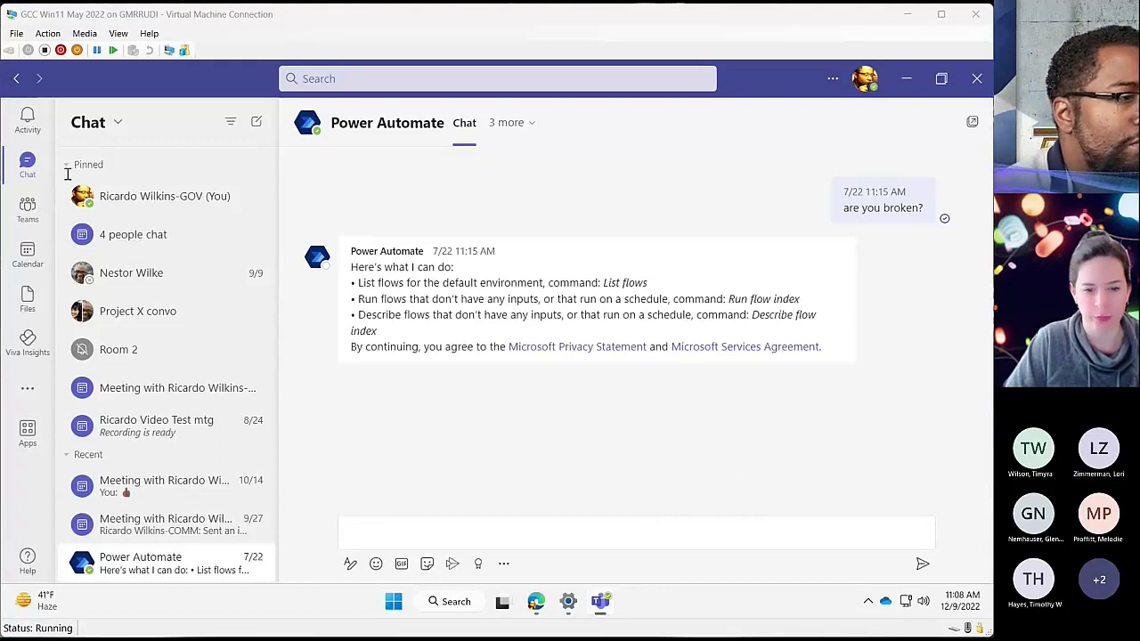
# Step: Start an instant meeting from the calendar with the default meeting name and join it using computer audio
pyautogui.click(28, 120)
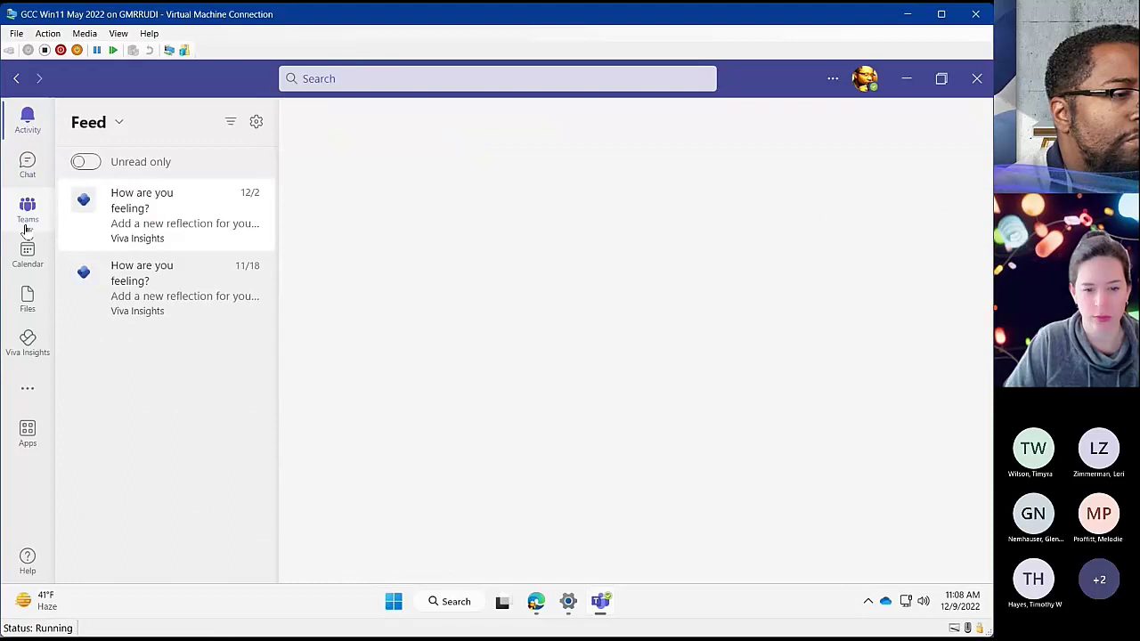
pyautogui.click(28, 223)
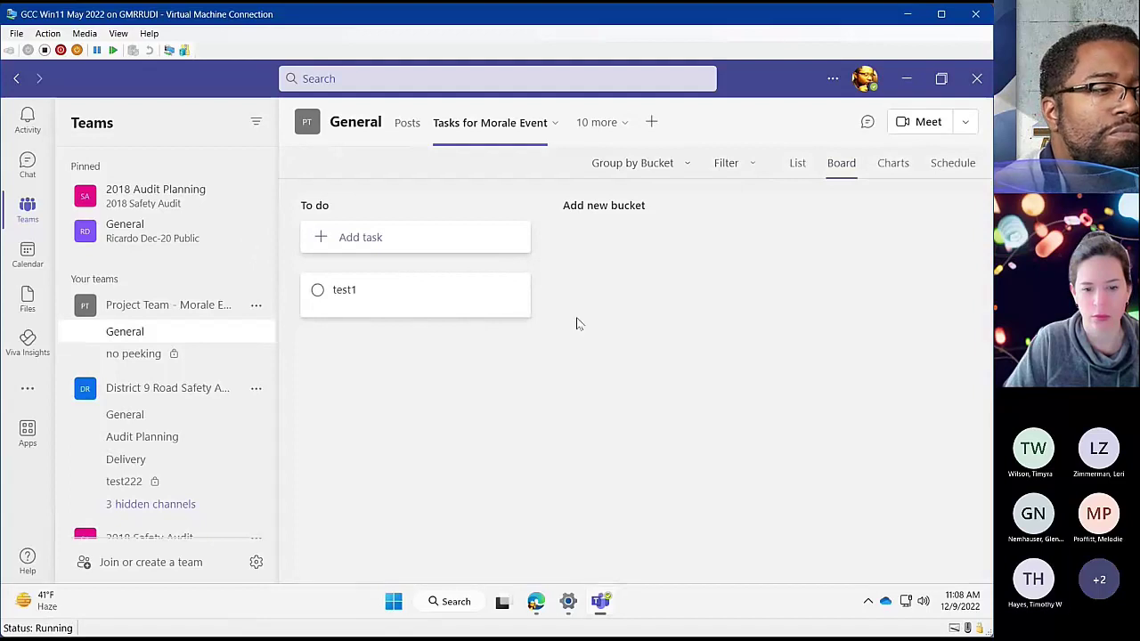
pyautogui.click(30, 258)
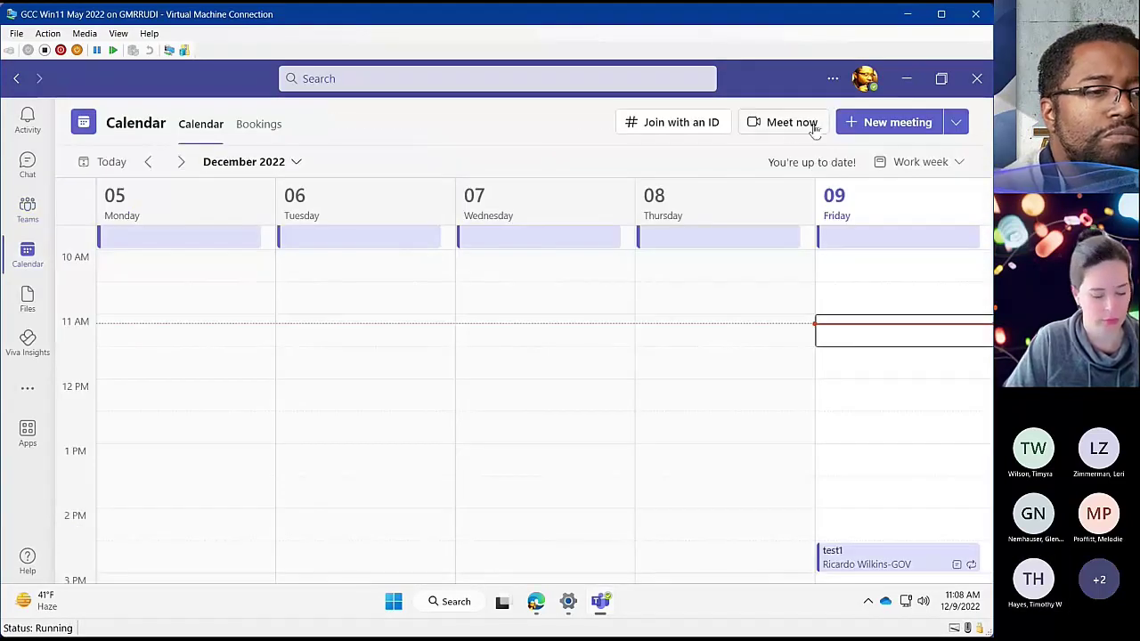
pyautogui.click(791, 125)
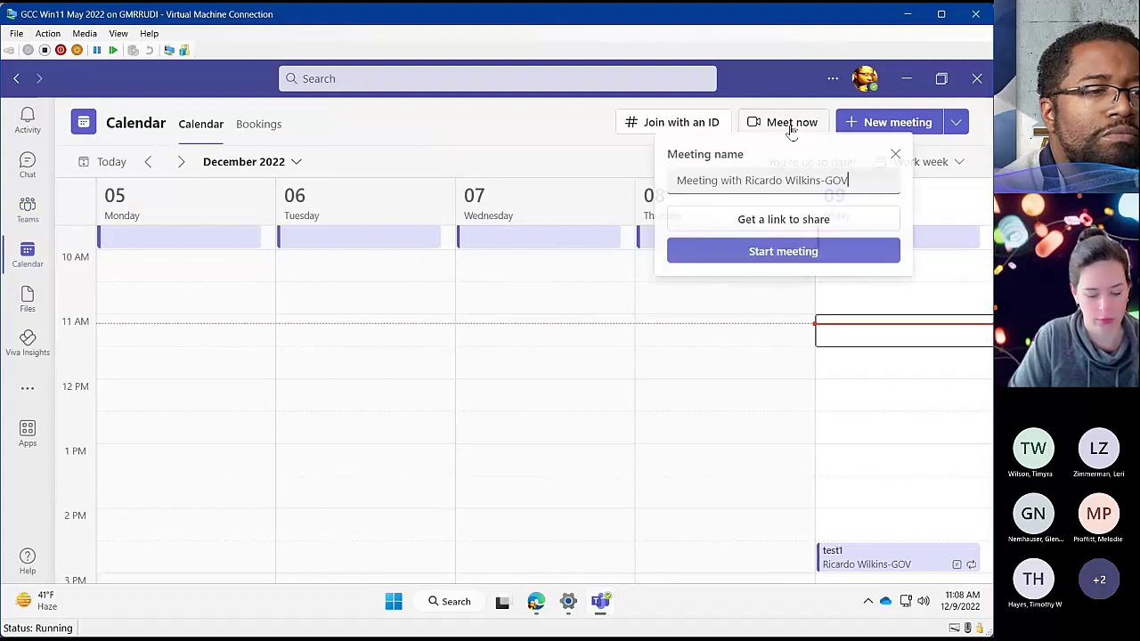
pyautogui.click(778, 251)
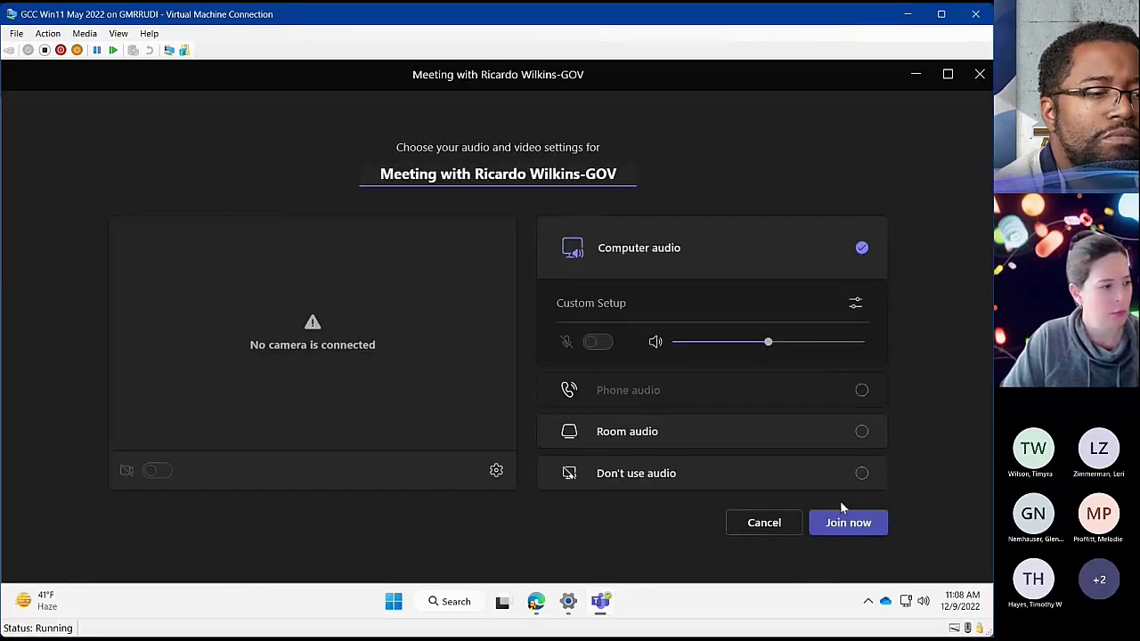
pyautogui.click(846, 518)
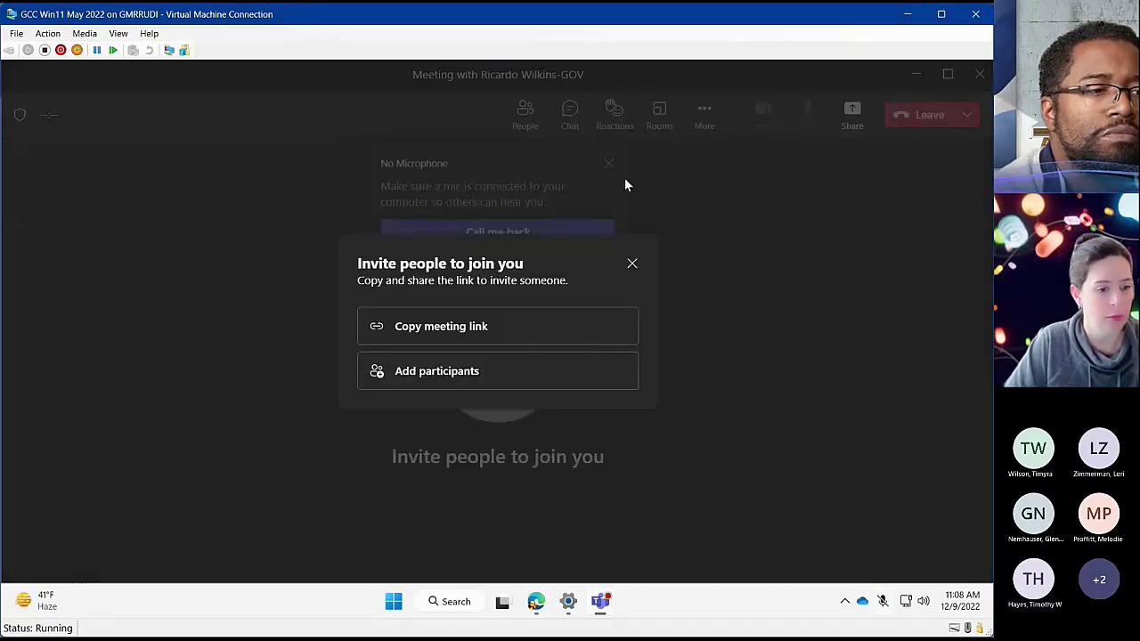
# Step: Dismiss the meeting pop-ups to view the breakout room creation options, and leave the meeting without creating rooms
pyautogui.click(631, 263)
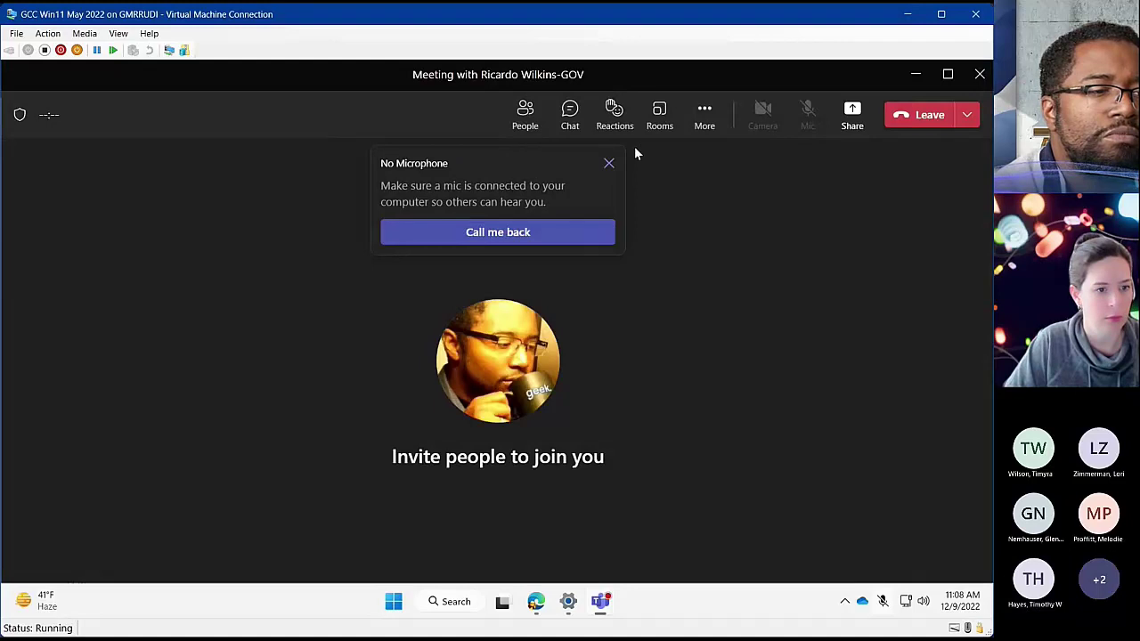
pyautogui.click(609, 163)
pyautogui.click(659, 115)
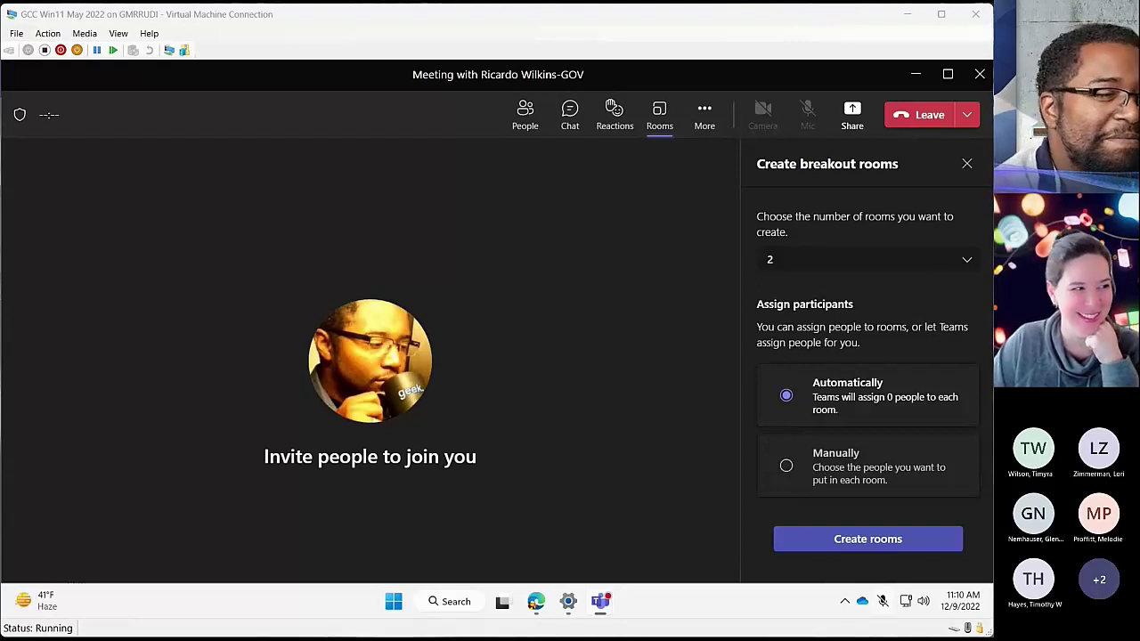
pyautogui.click(933, 123)
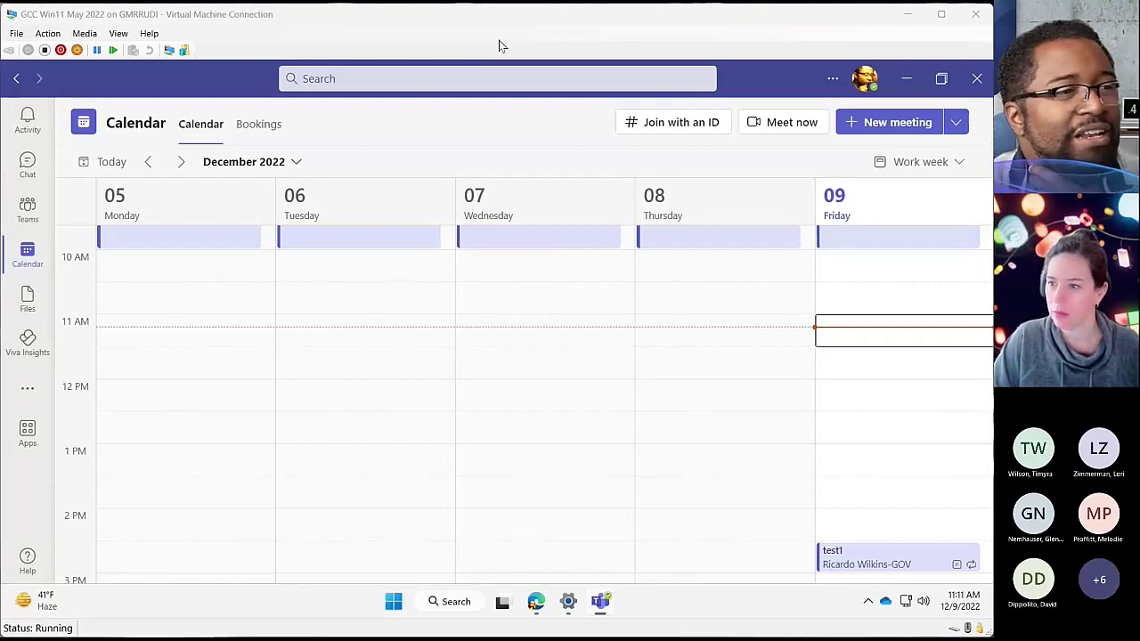
# Step: Switch to the Edge browser window showing the Outlook inbox
pyautogui.click(230, 90)
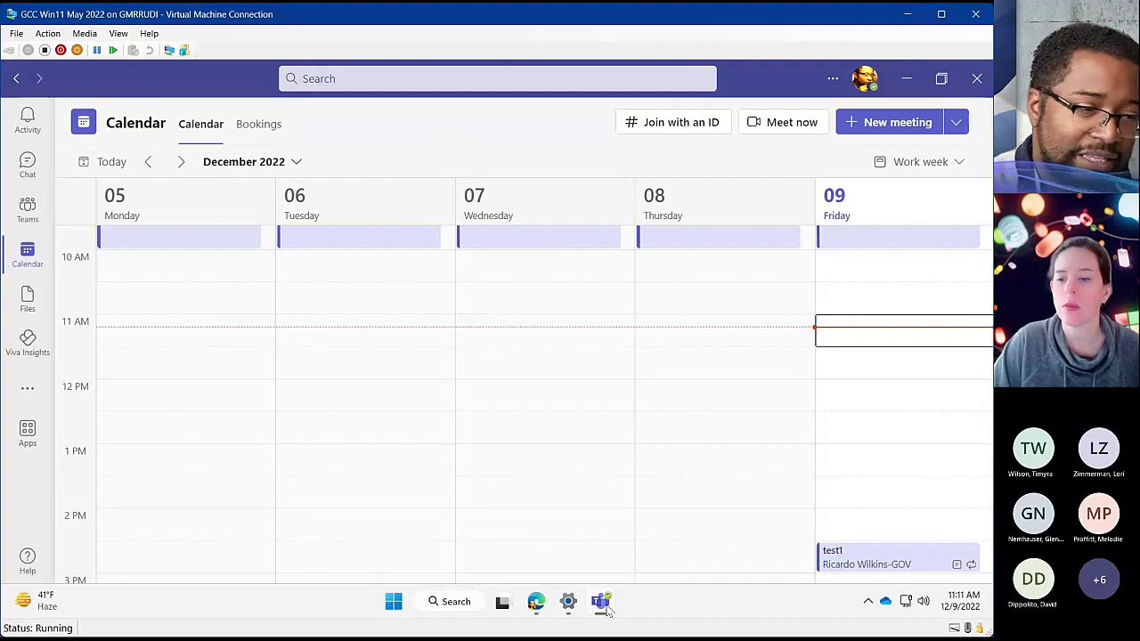
pyautogui.moveTo(600, 601)
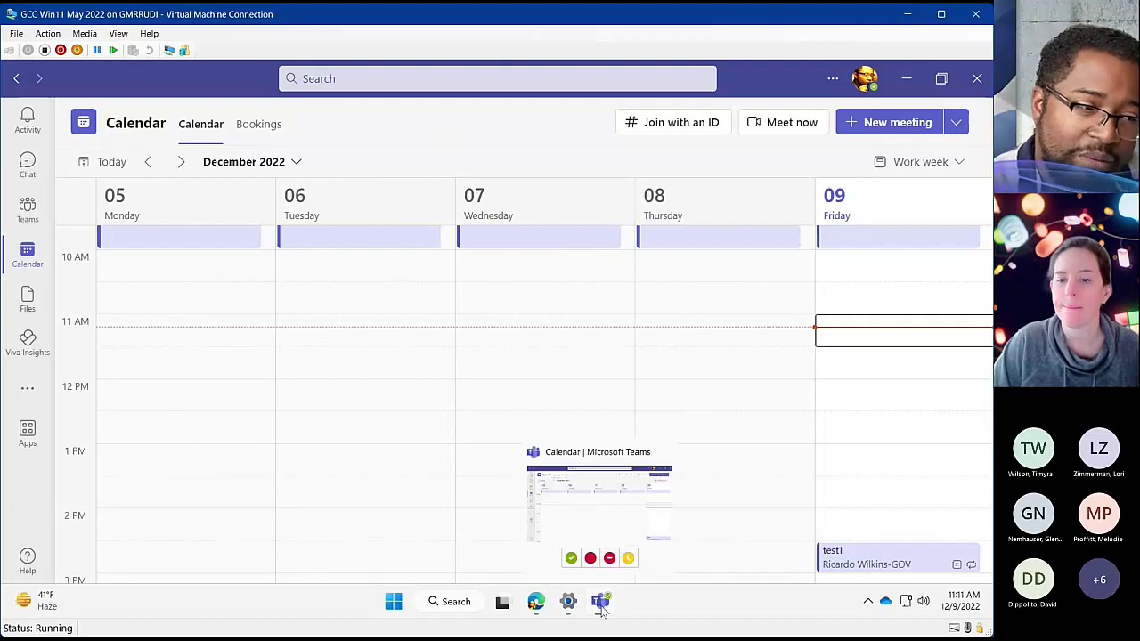
pyautogui.click(537, 603)
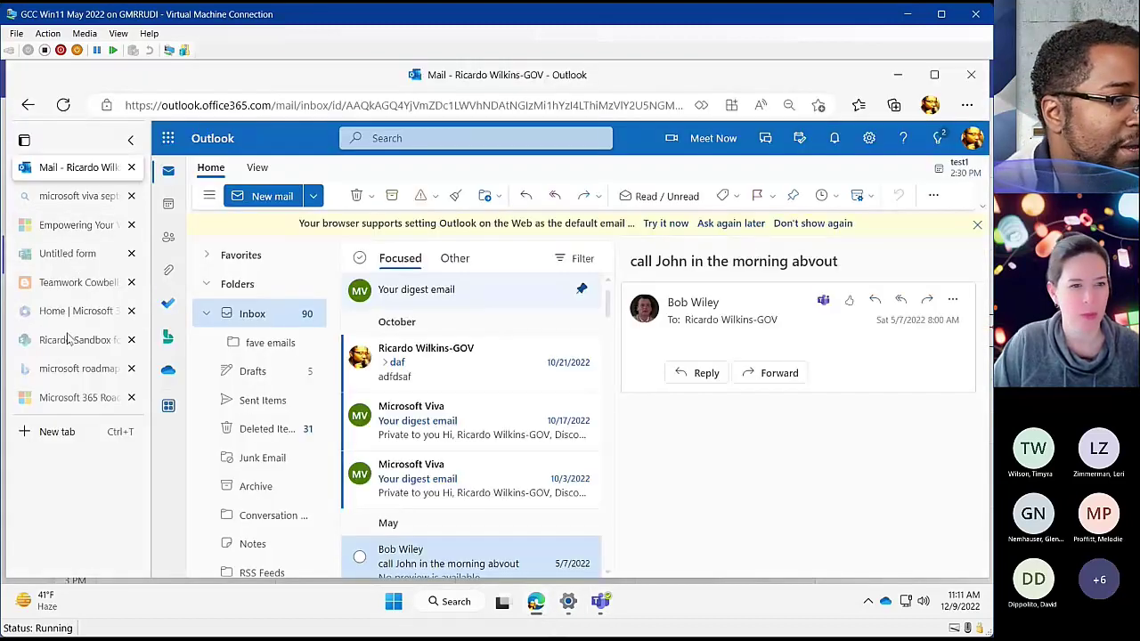
# Step: Open Power Automate from the Microsoft 365 home page's app launcher, collapse the vertical tabs pane and look over the start page
pyautogui.click(77, 314)
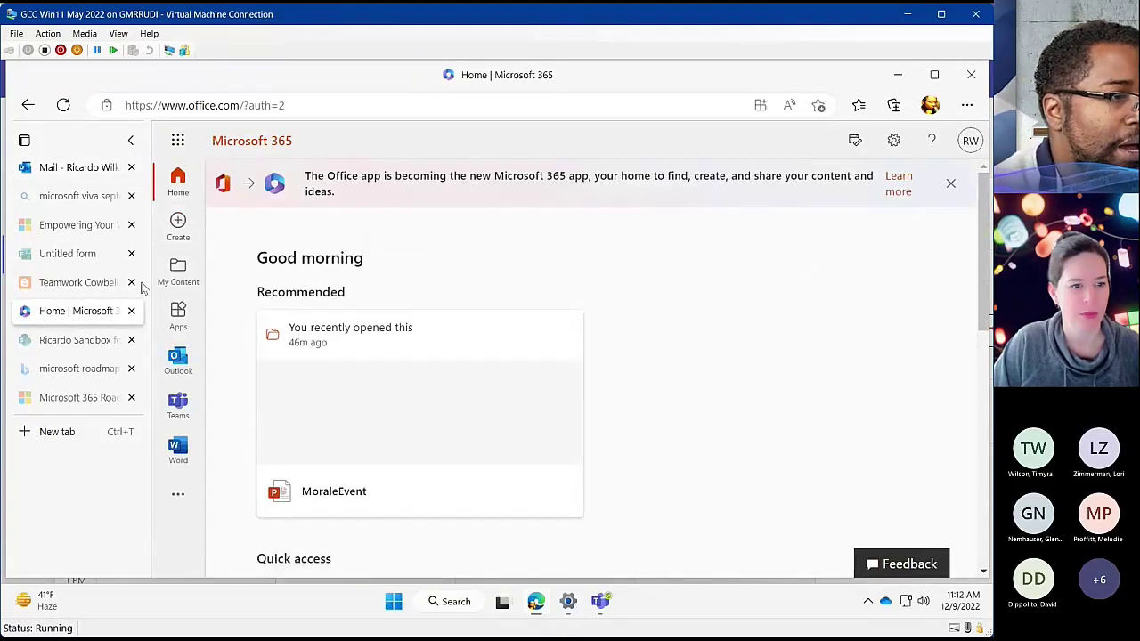
pyautogui.click(177, 140)
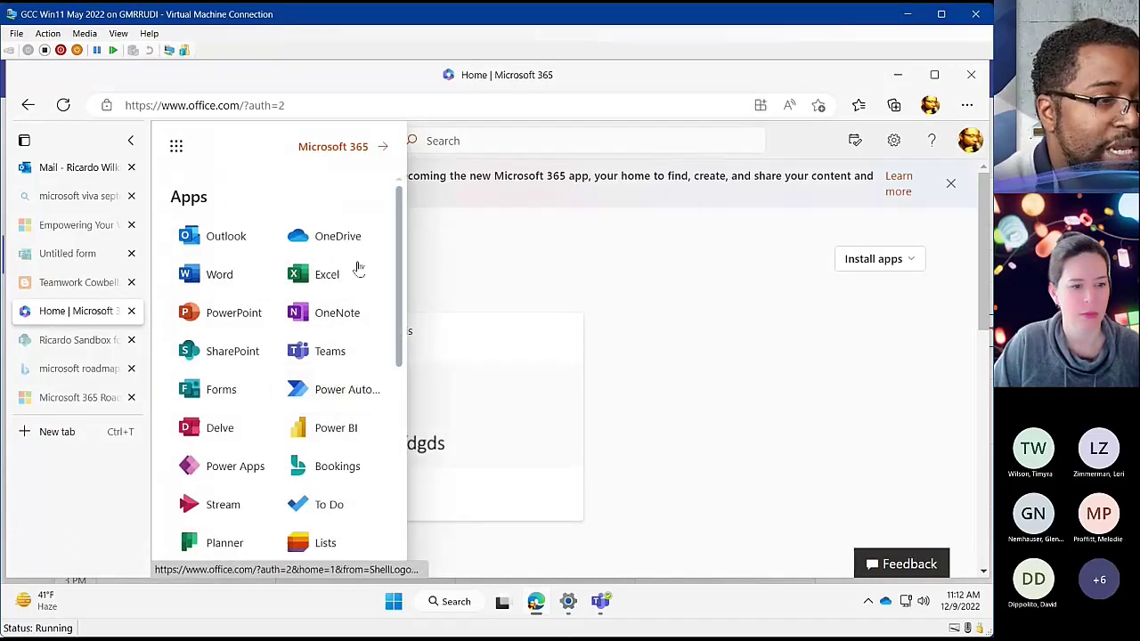
pyautogui.click(299, 393)
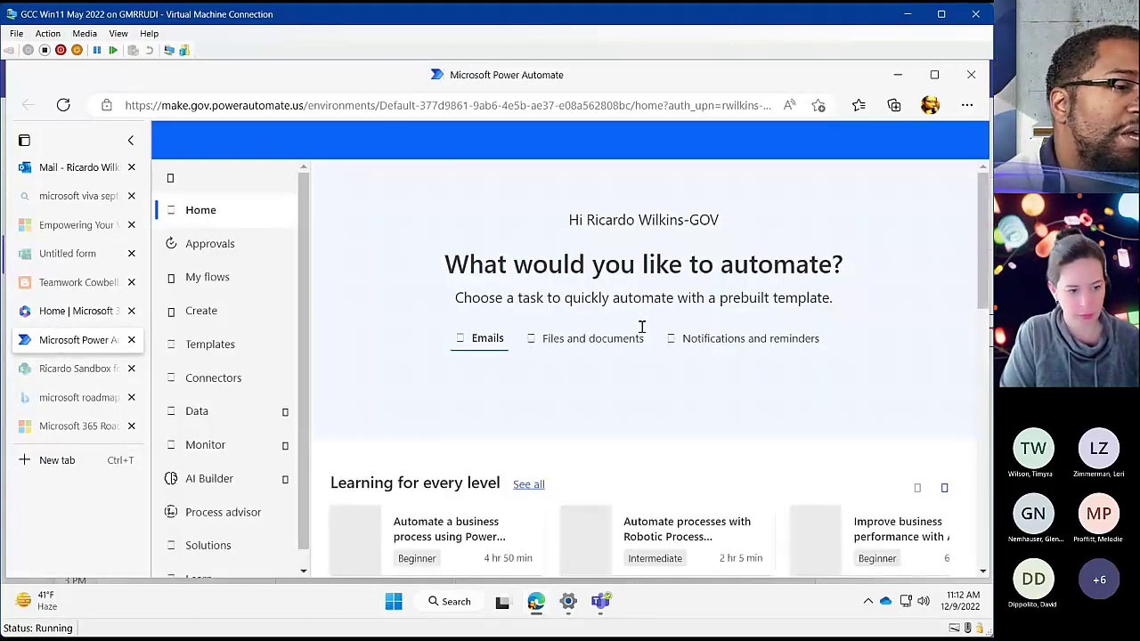
pyautogui.click(130, 140)
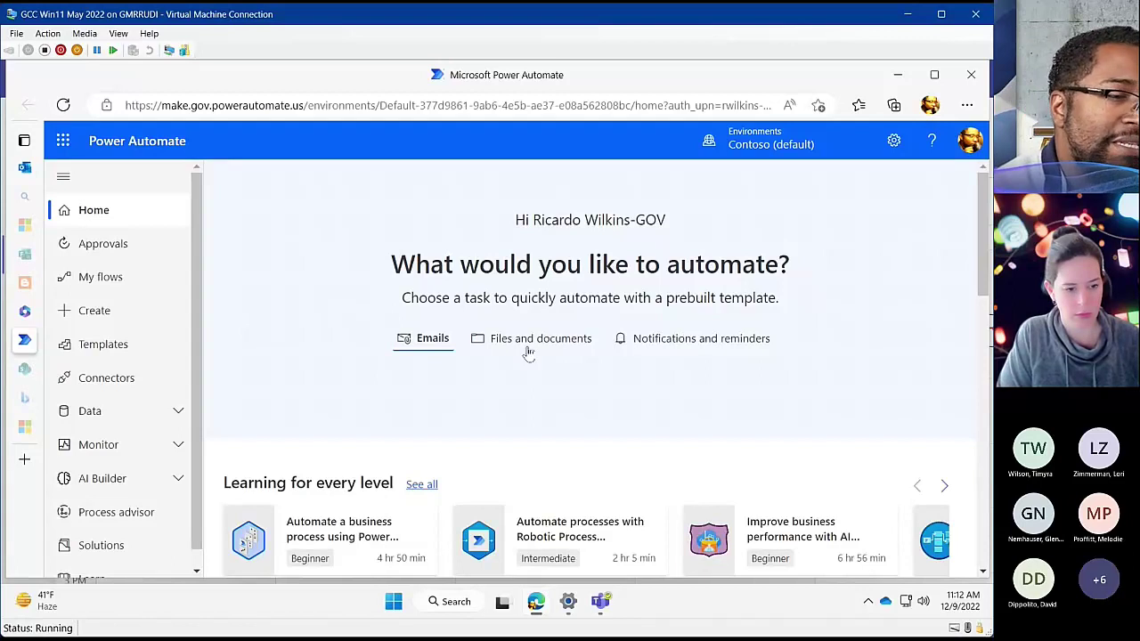
pyautogui.scroll(-1, 695, 387)
pyautogui.scroll(1, 623, 356)
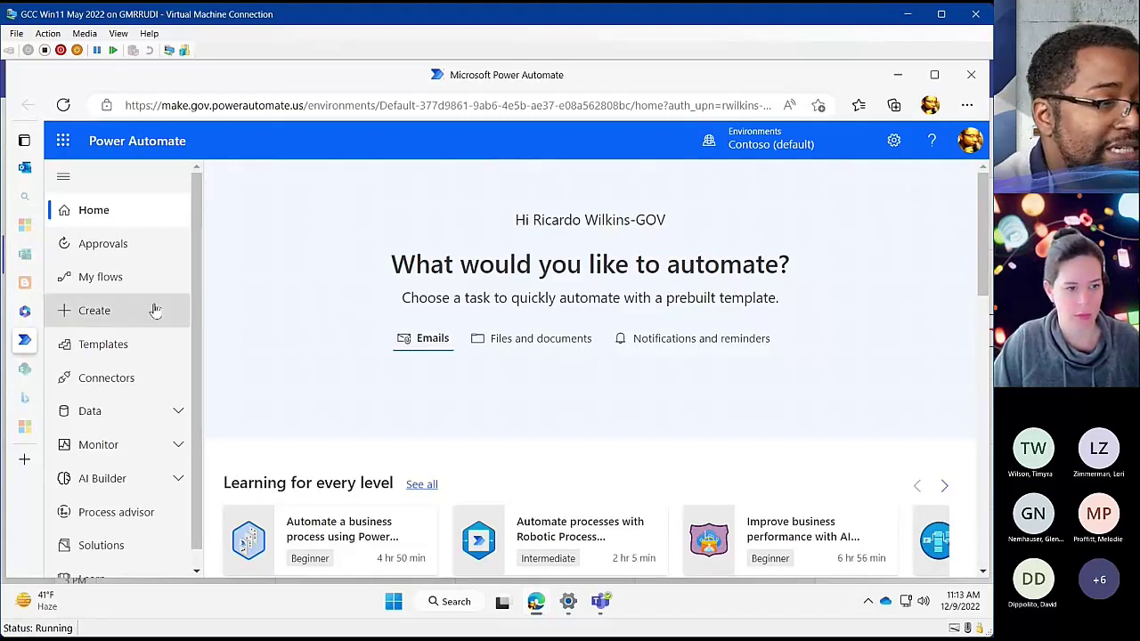
# Step: View the details of the cloud flow "When a new response is submitted -> Post a message (V3)" and return to the flow list
pyautogui.click(96, 277)
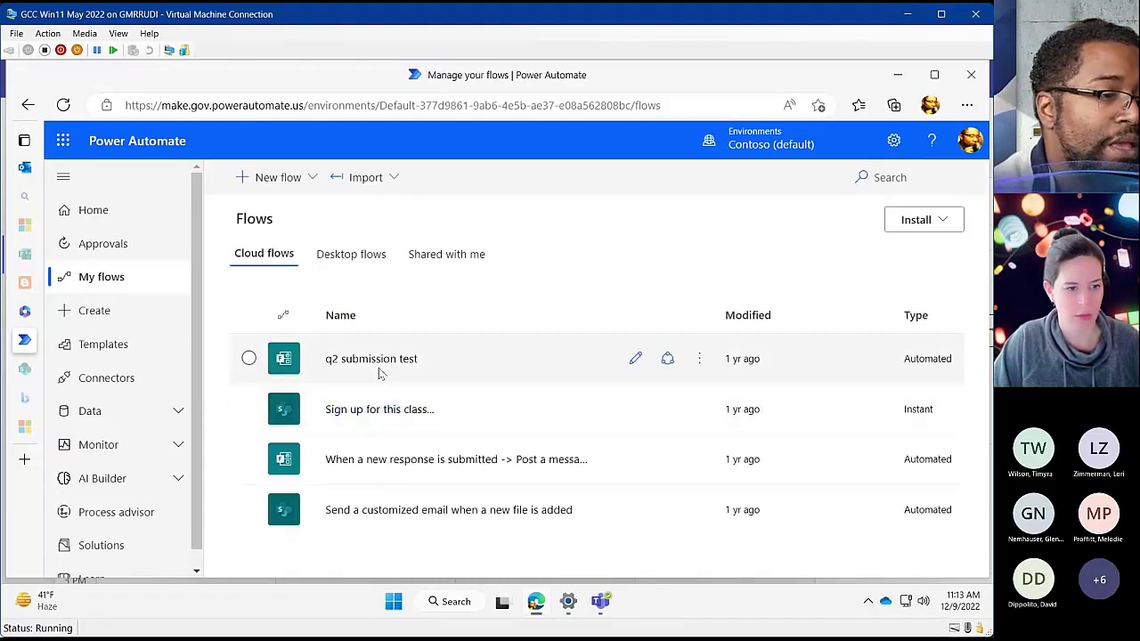
pyautogui.click(446, 459)
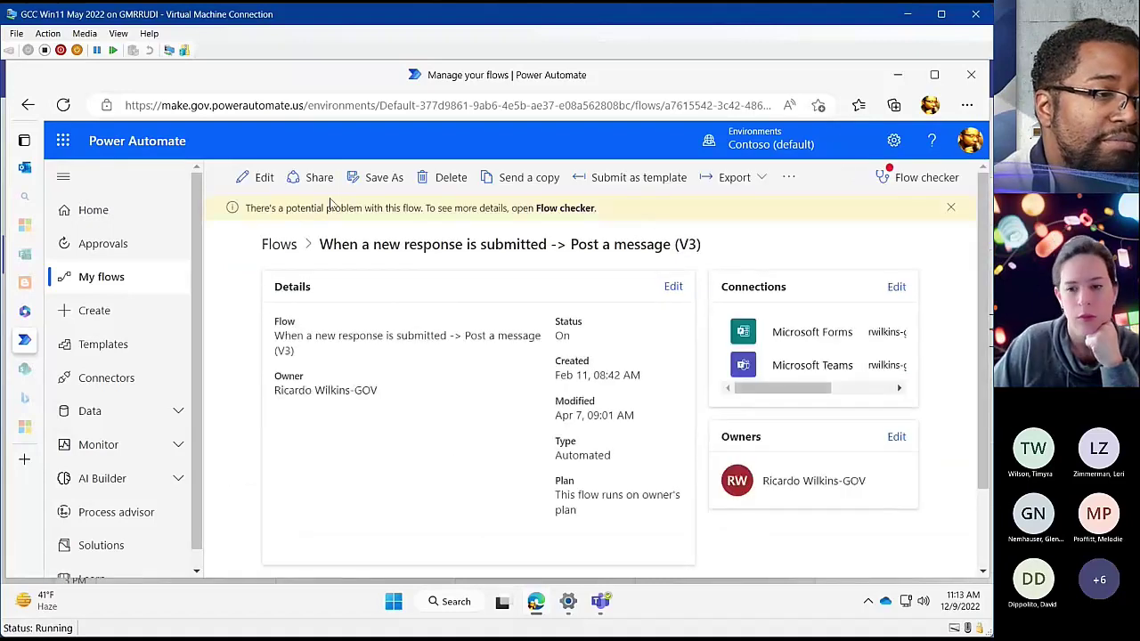
pyautogui.click(98, 279)
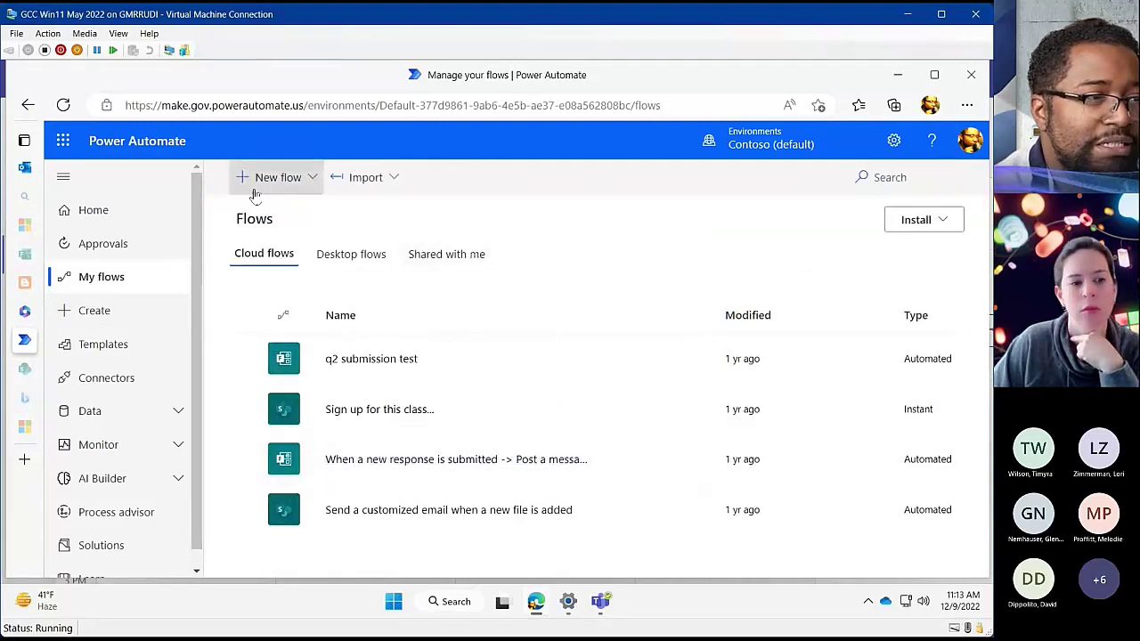
# Step: Create an automated cloud flow named CUTE123 with the Microsoft Forms trigger "When a new response is submitted"
pyautogui.click(292, 182)
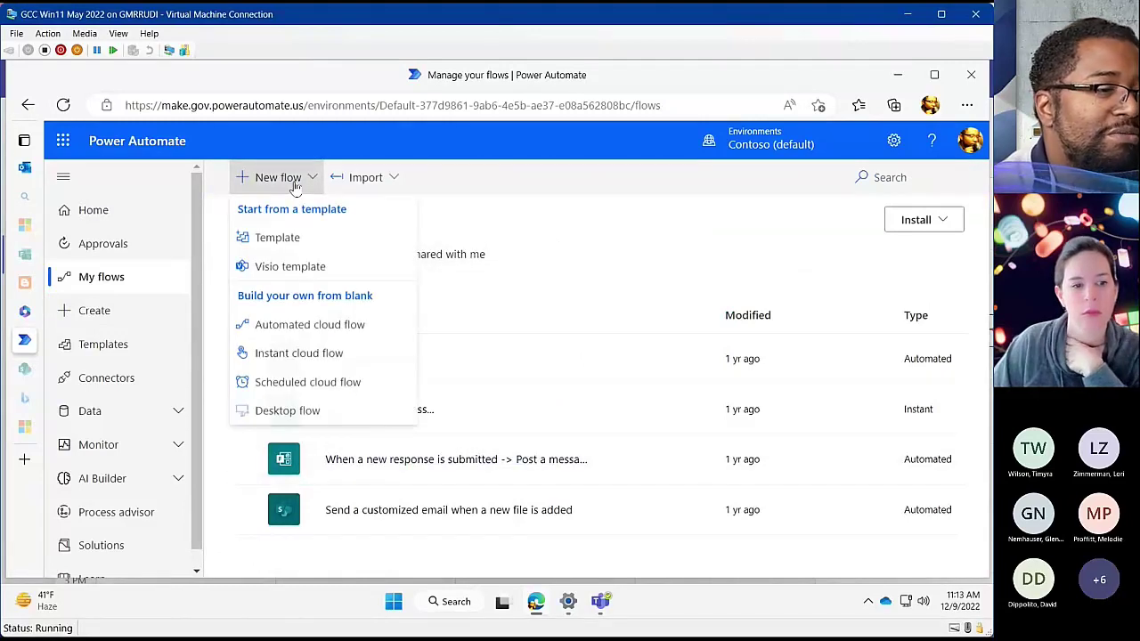
pyautogui.click(344, 328)
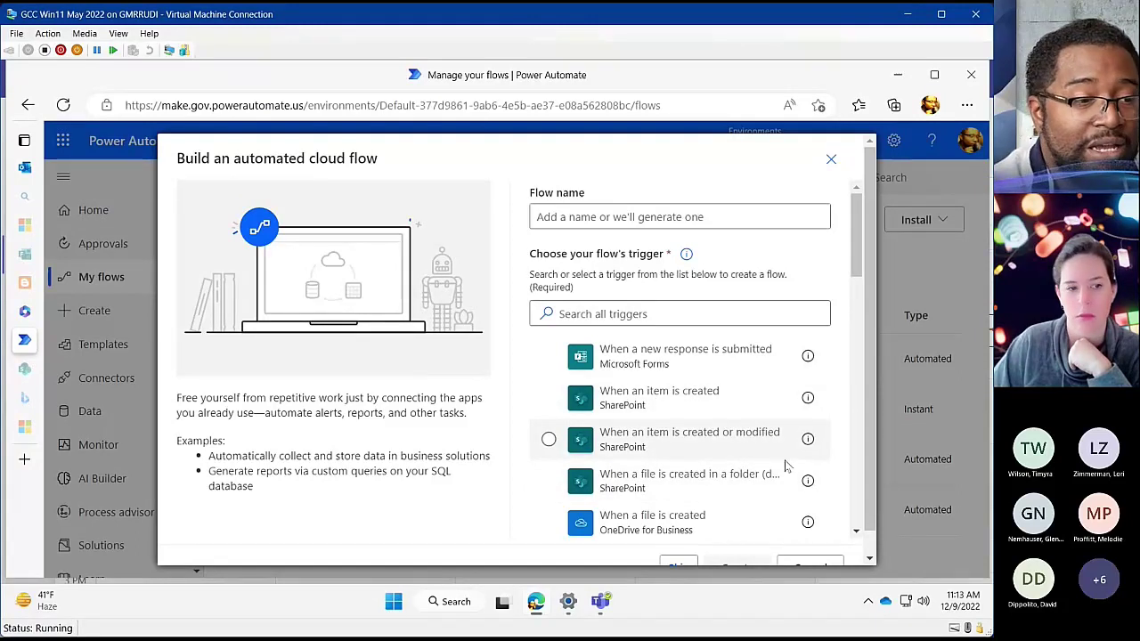
pyautogui.scroll(-1, 686, 481)
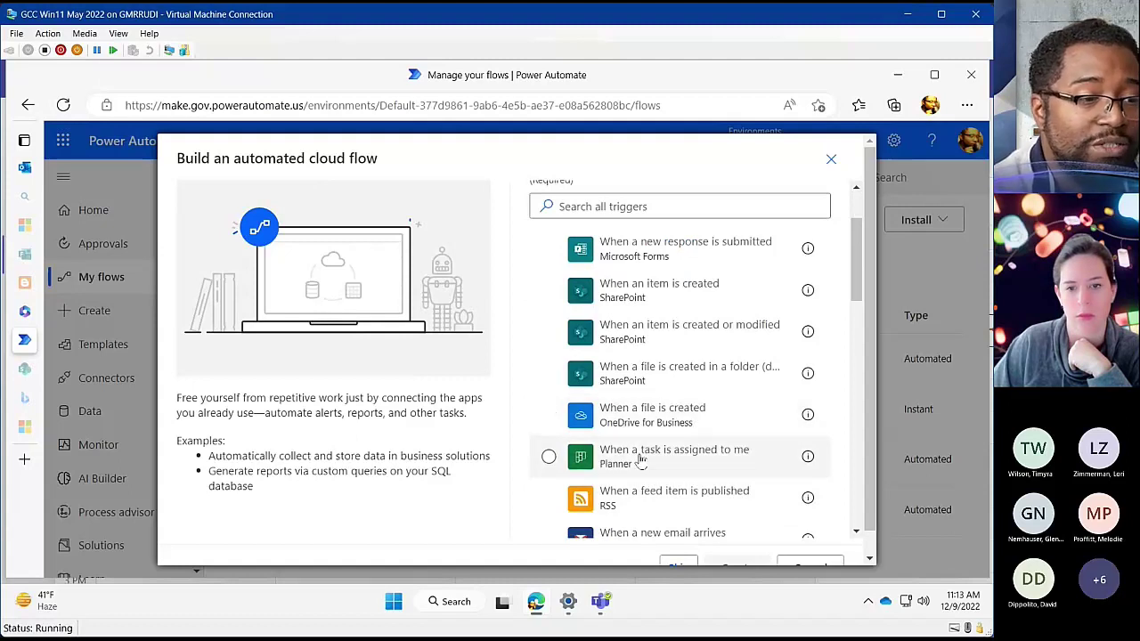
pyautogui.scroll(1, 698, 464)
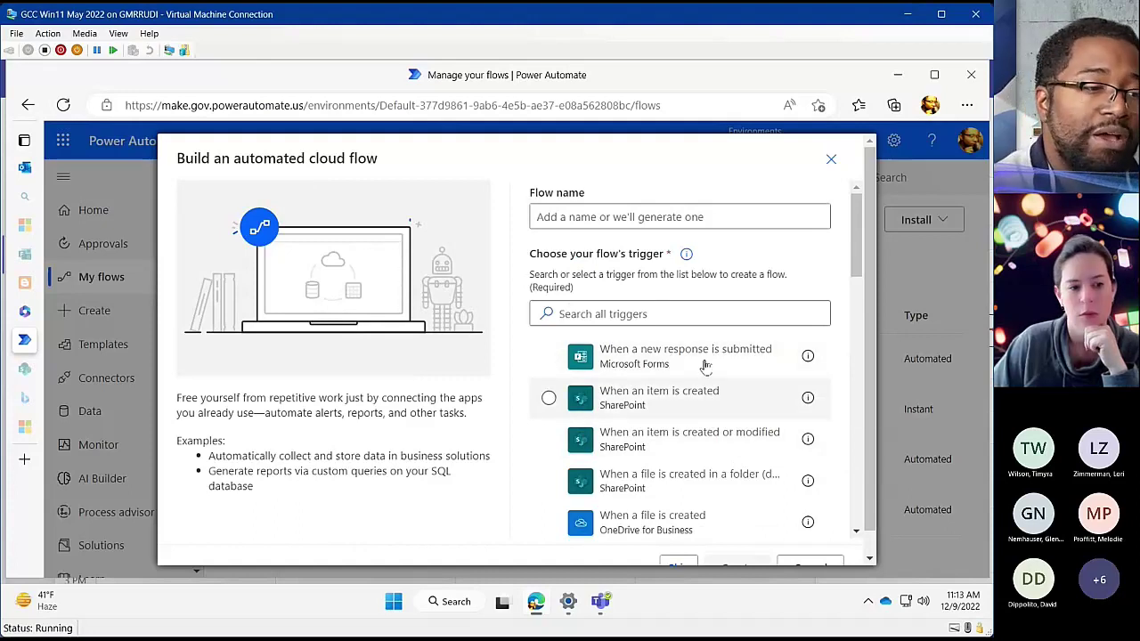
pyautogui.moveTo(793, 407)
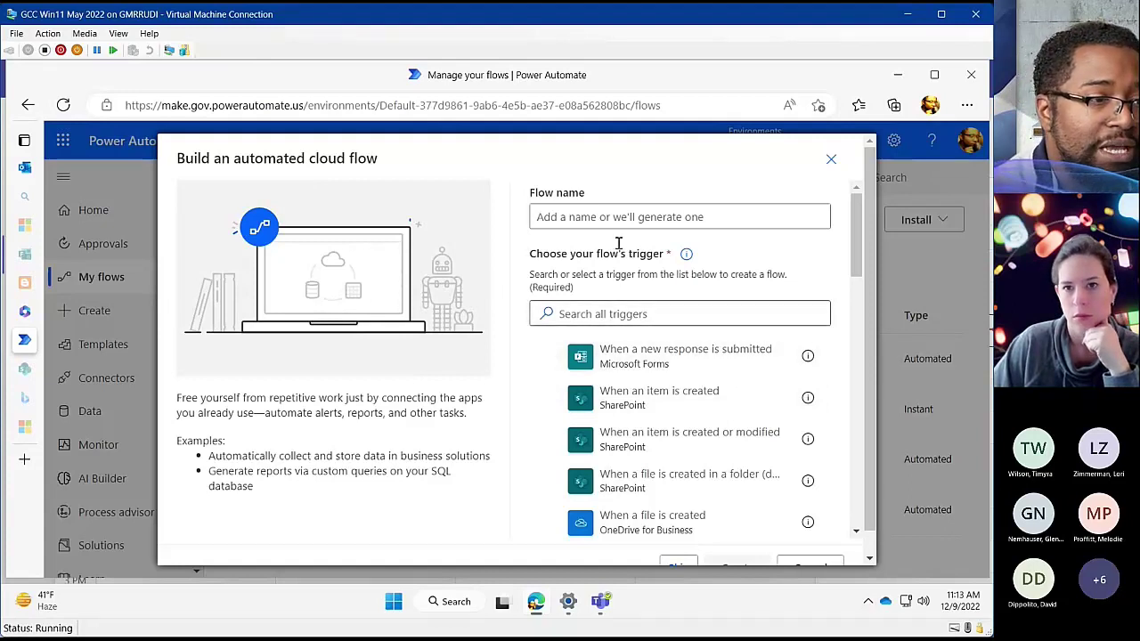
pyautogui.click(679, 205)
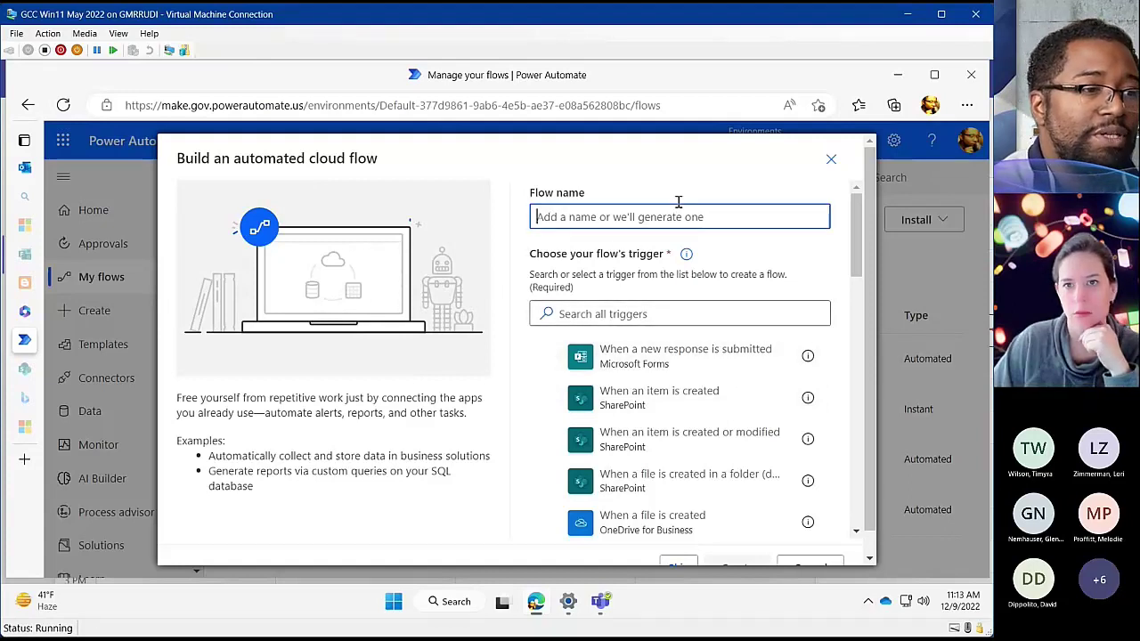
pyautogui.write('CUTE123')
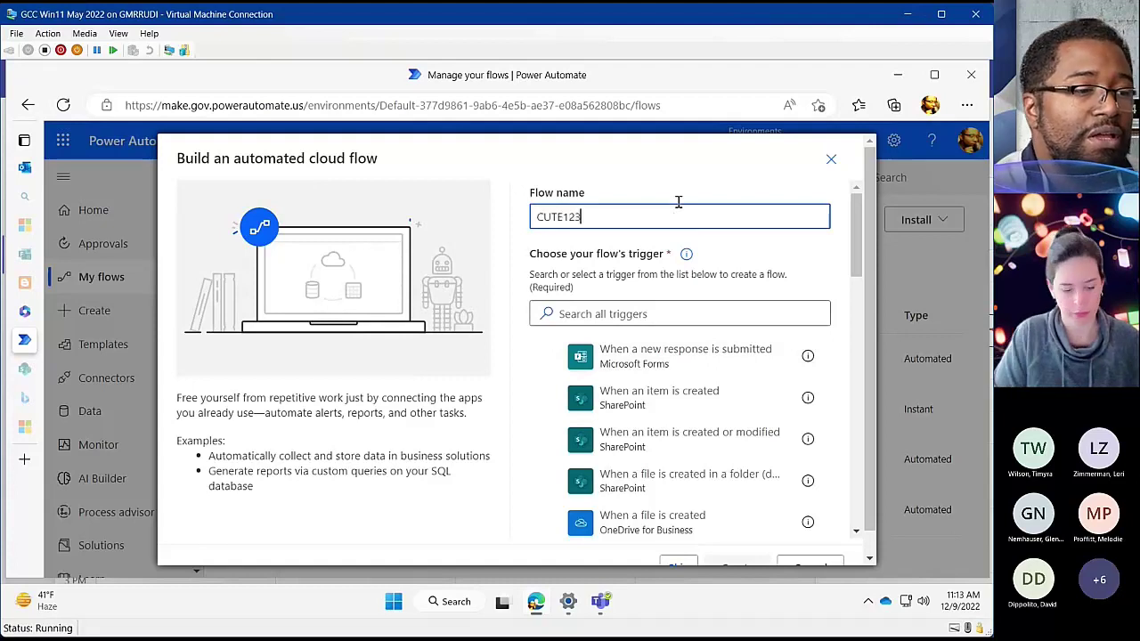
pyautogui.click(703, 364)
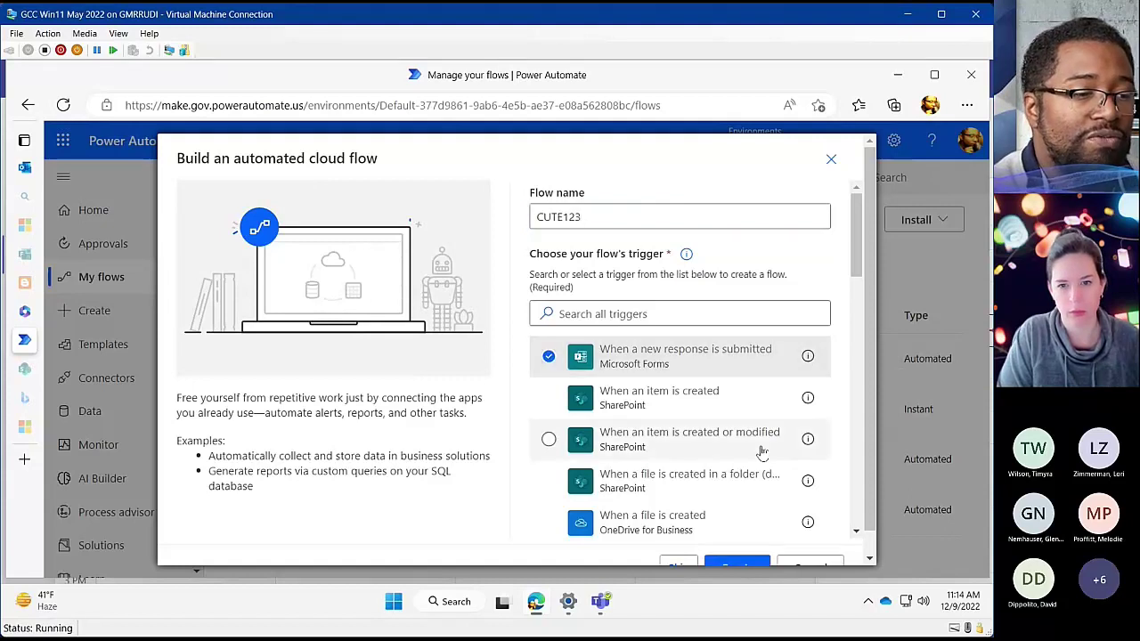
pyautogui.scroll(-1, 758, 450)
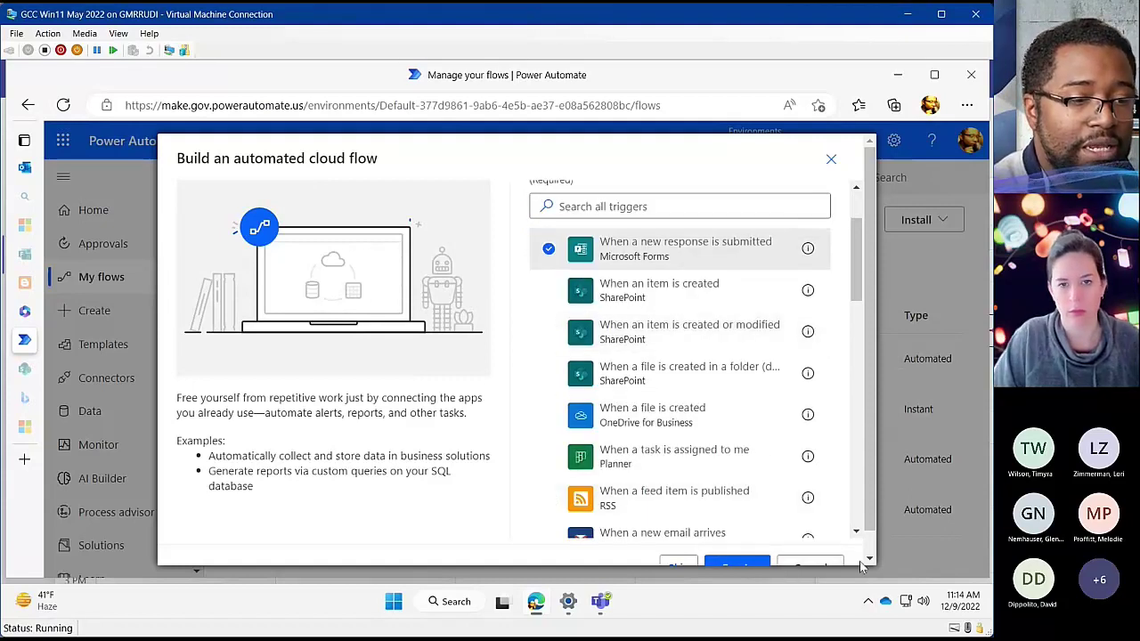
pyautogui.scroll(-1, 873, 395)
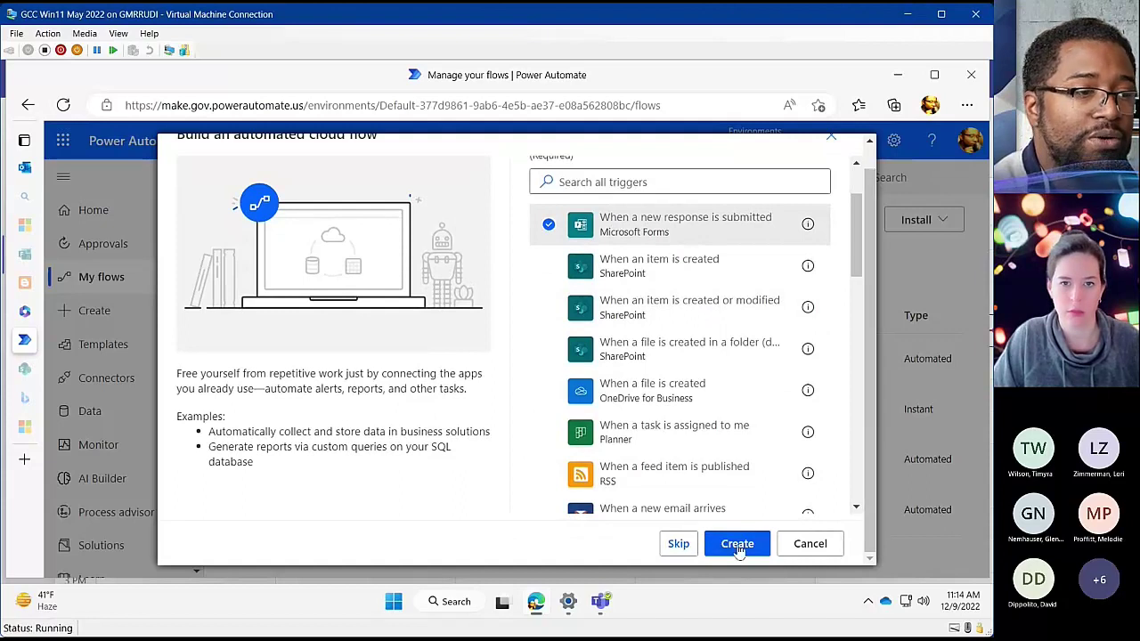
pyautogui.click(736, 544)
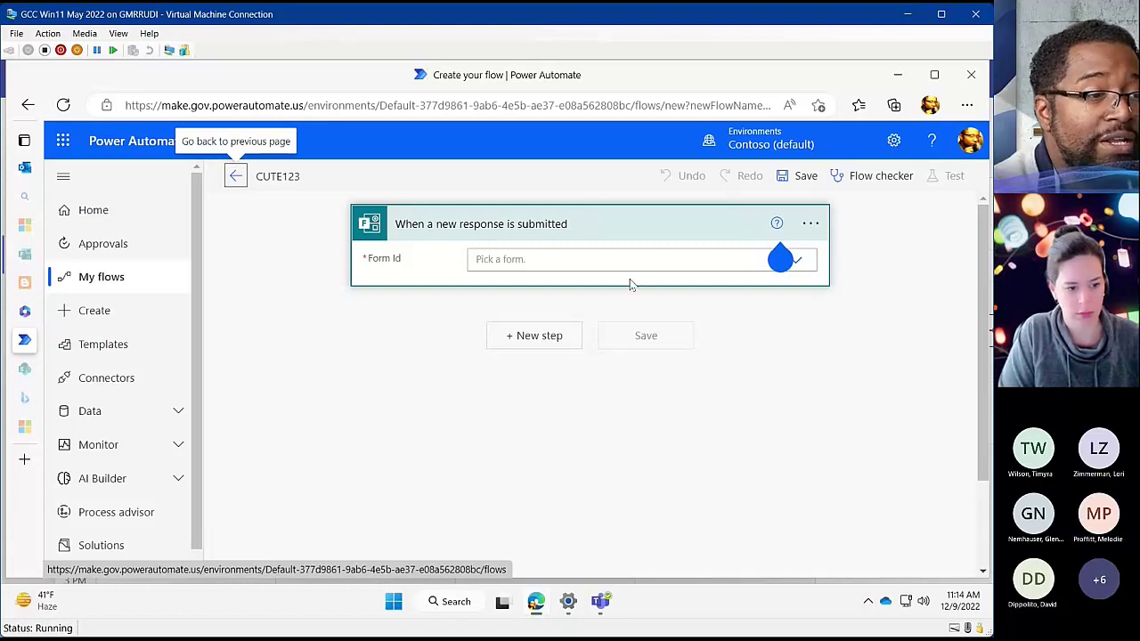
# Step: Set the trigger's form to "are u happy?" and dismiss the help tip
pyautogui.click(605, 255)
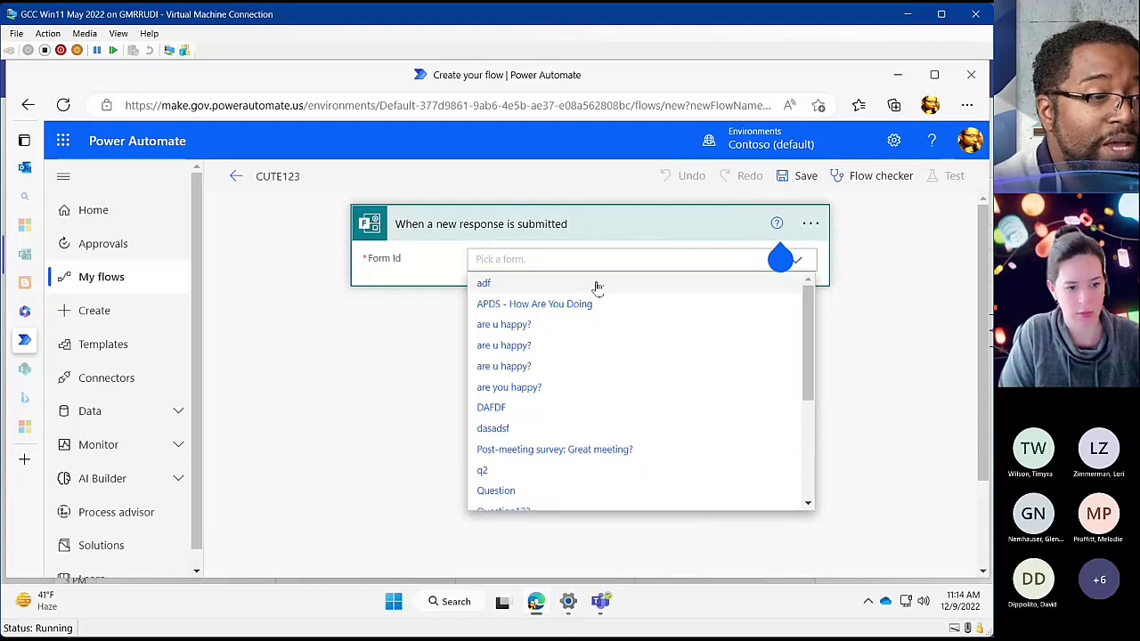
pyautogui.click(516, 345)
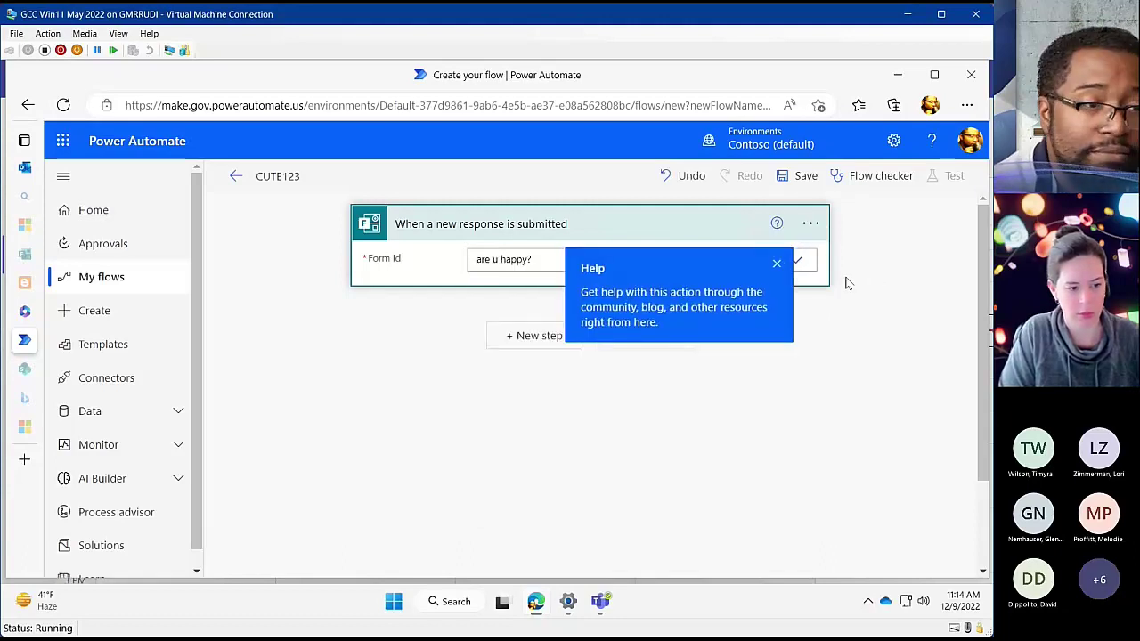
pyautogui.click(776, 263)
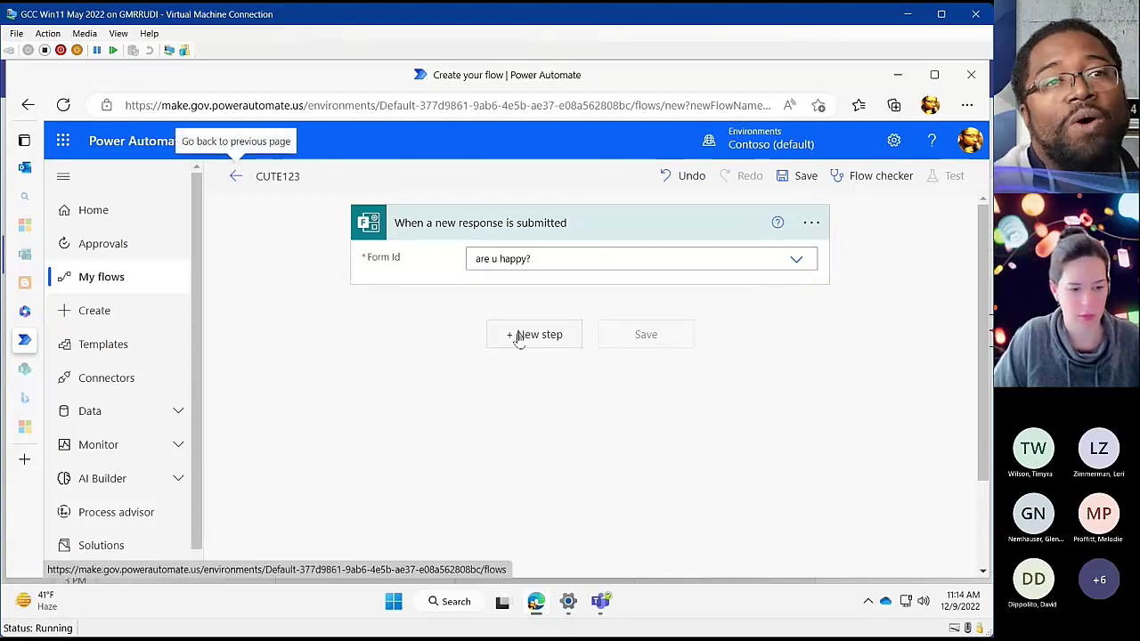
# Step: Add a new step to the flow, choose the Microsoft Teams connector and dismiss its introductory tip
pyautogui.click(534, 335)
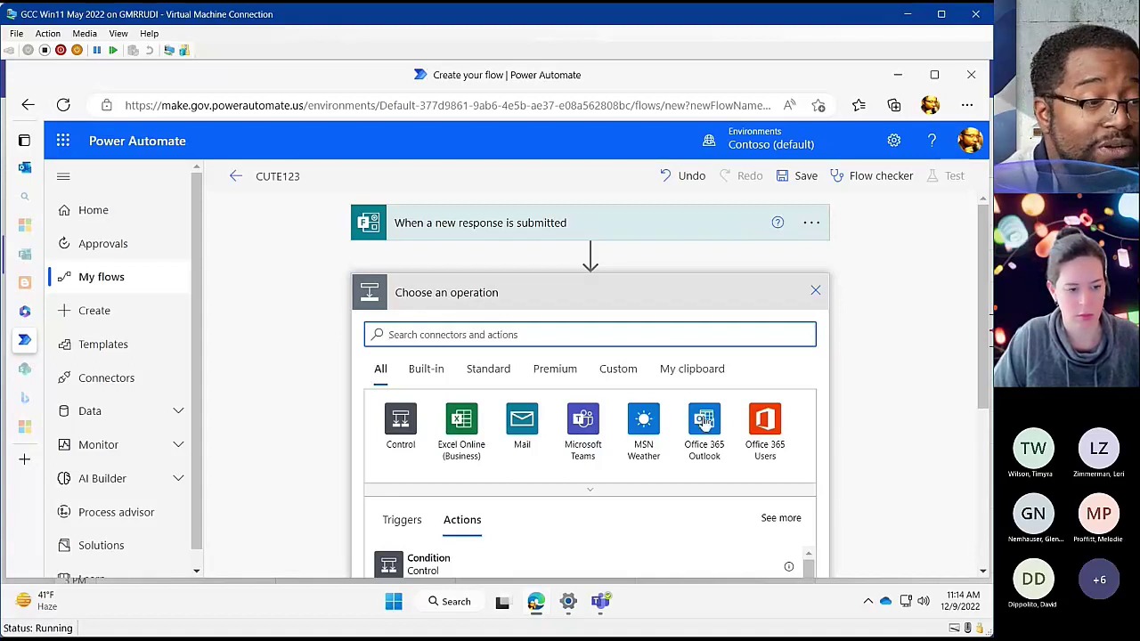
pyautogui.scroll(-1, 909, 408)
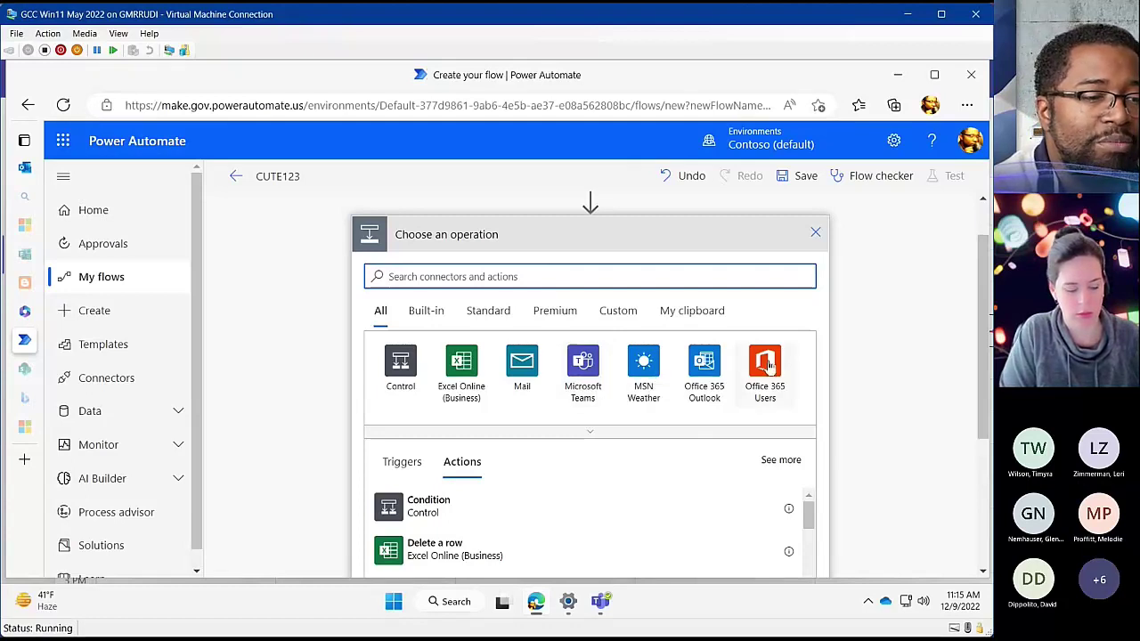
pyautogui.click(583, 375)
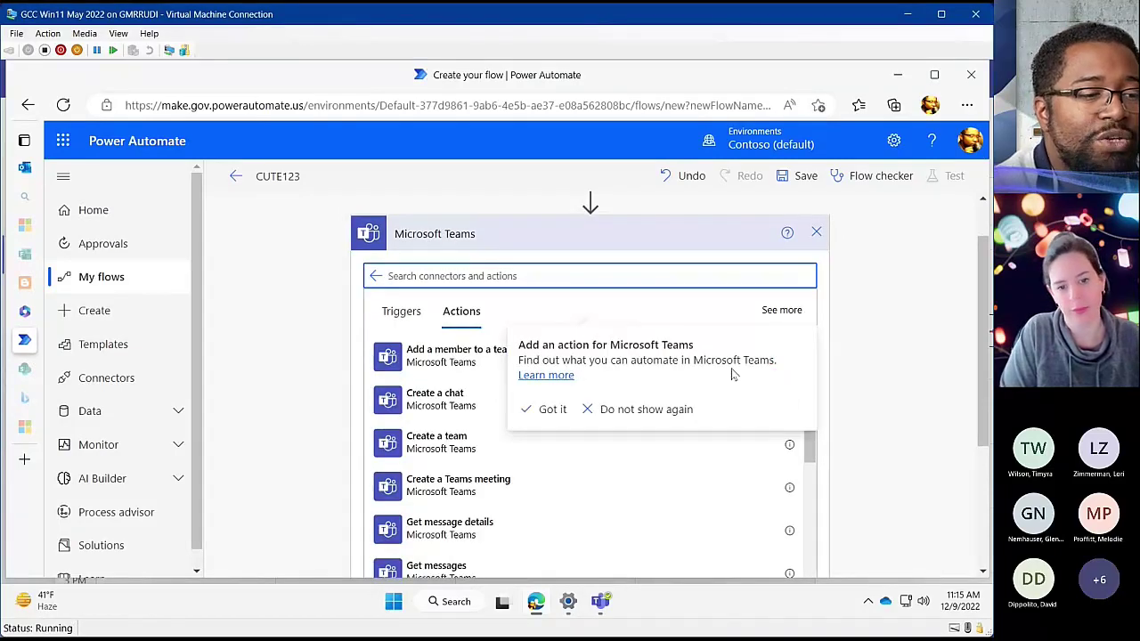
pyautogui.click(545, 413)
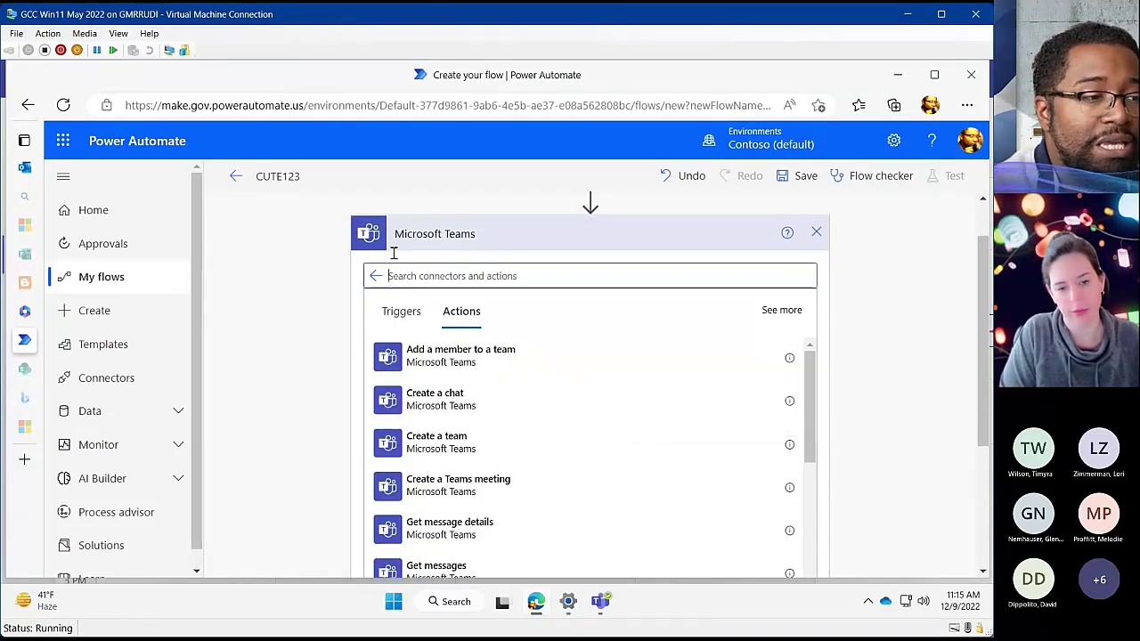
# Step: Browse the available Microsoft Teams actions and add "Post message in a chat or channel" to the flow
pyautogui.scroll(-3, 529, 400)
pyautogui.scroll(-5, 703, 495)
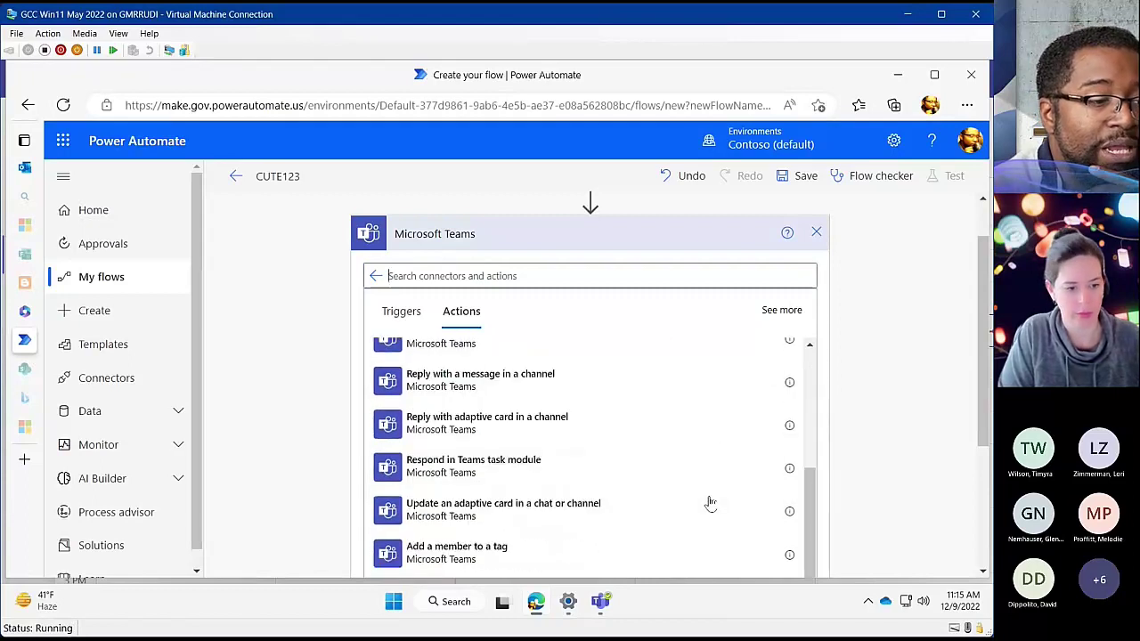
pyautogui.scroll(-3, 783, 535)
pyautogui.scroll(-3, 821, 578)
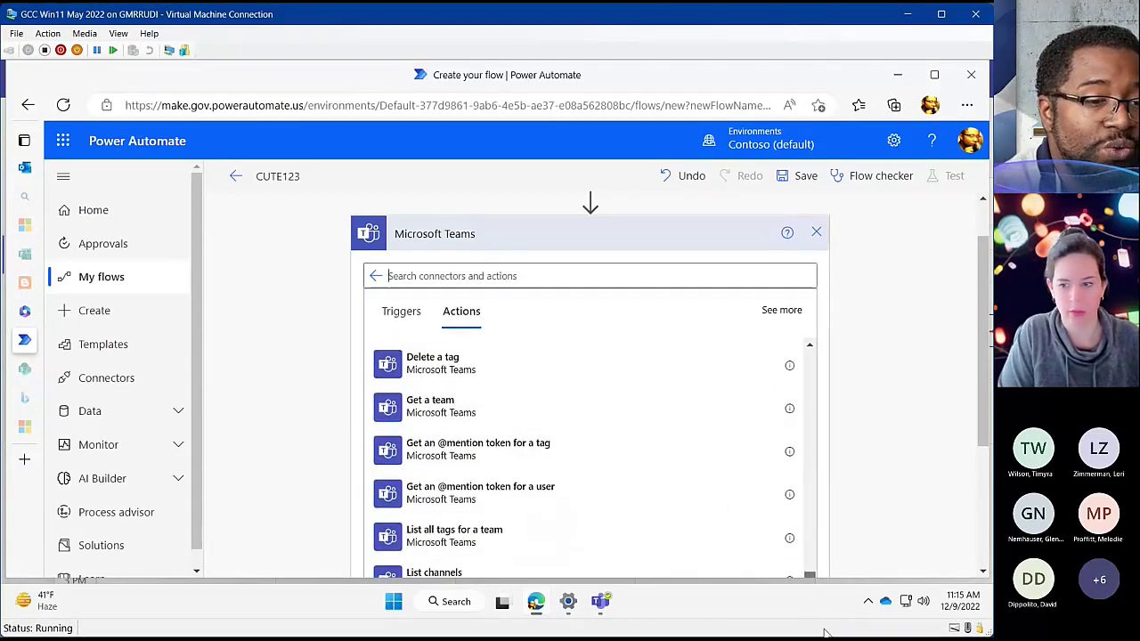
pyautogui.moveTo(983, 437); pyautogui.dragTo(983, 538)
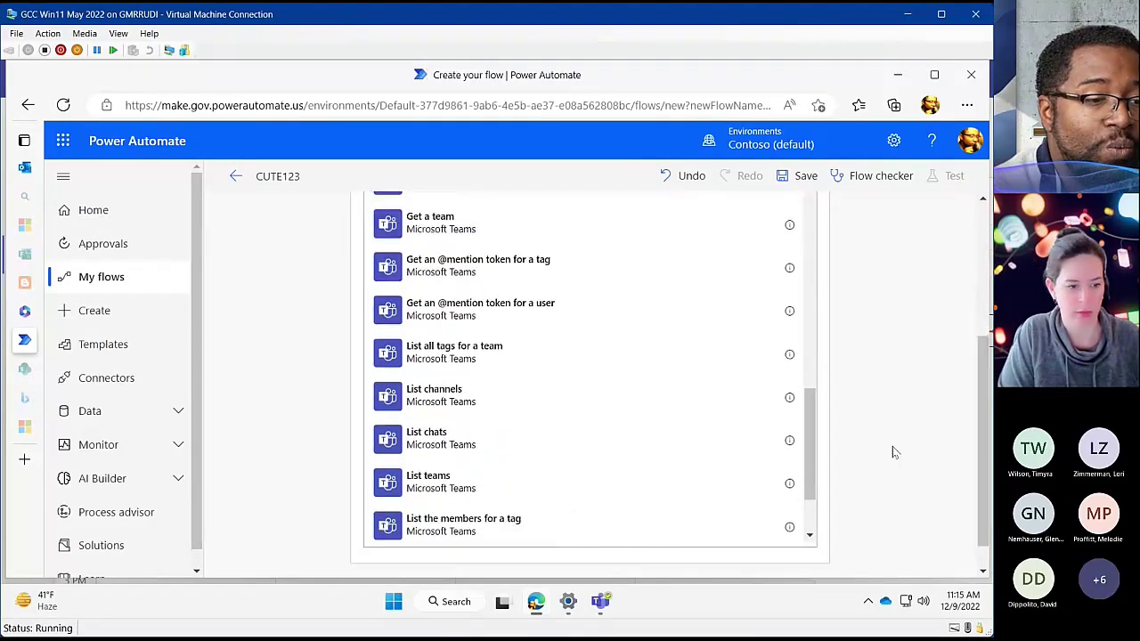
pyautogui.scroll(-3, 809, 450)
pyautogui.moveTo(822, 464); pyautogui.dragTo(811, 214)
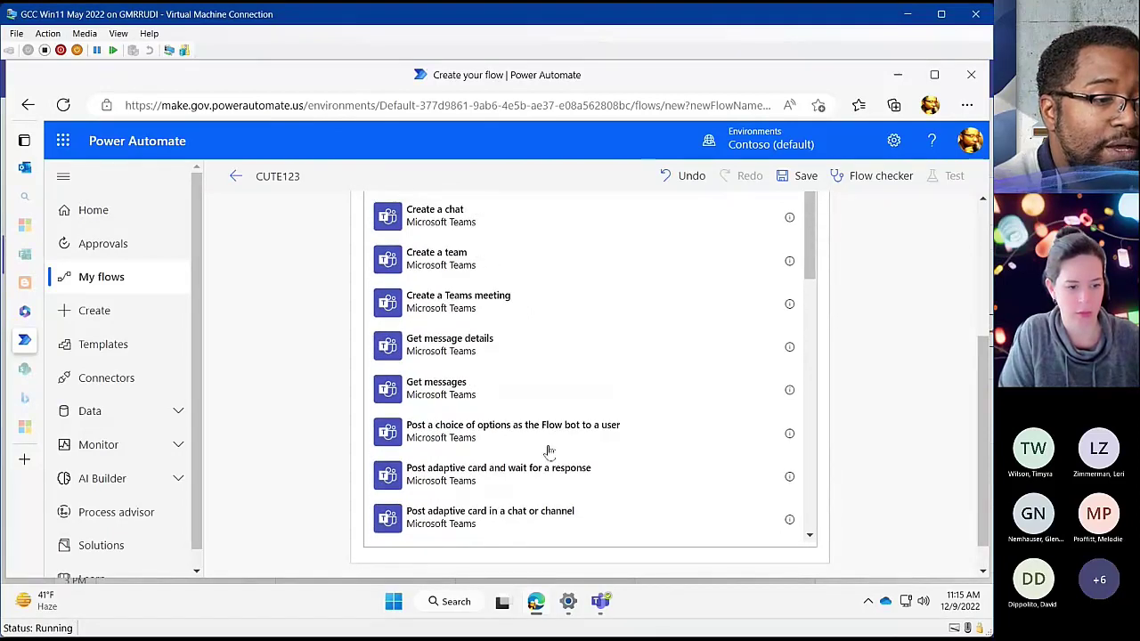
pyautogui.scroll(-2, 493, 397)
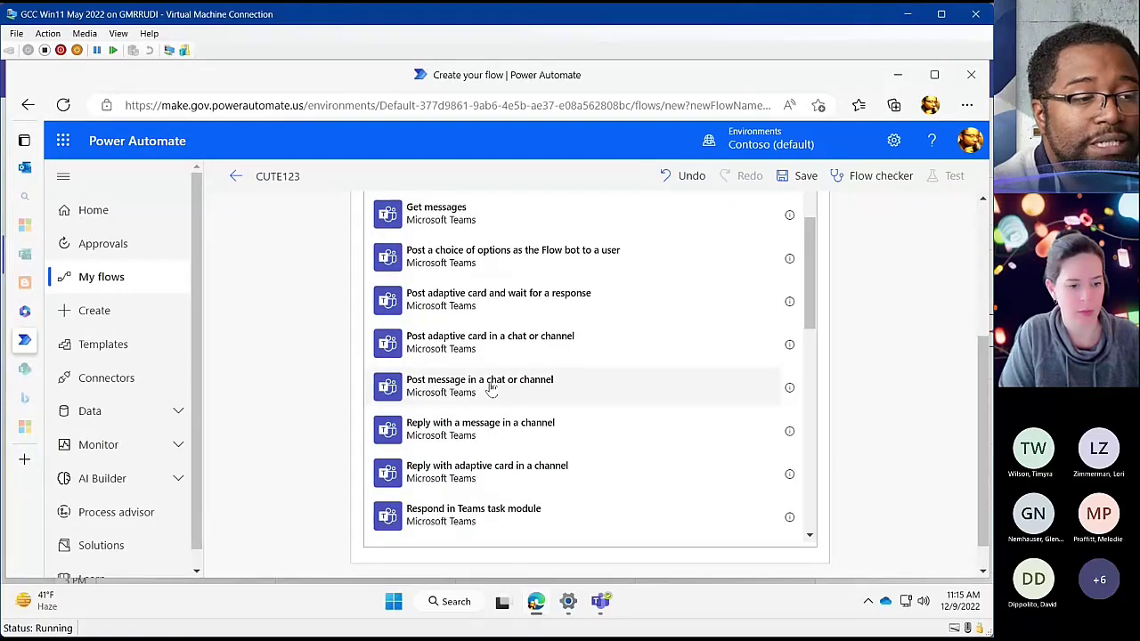
pyautogui.click(507, 389)
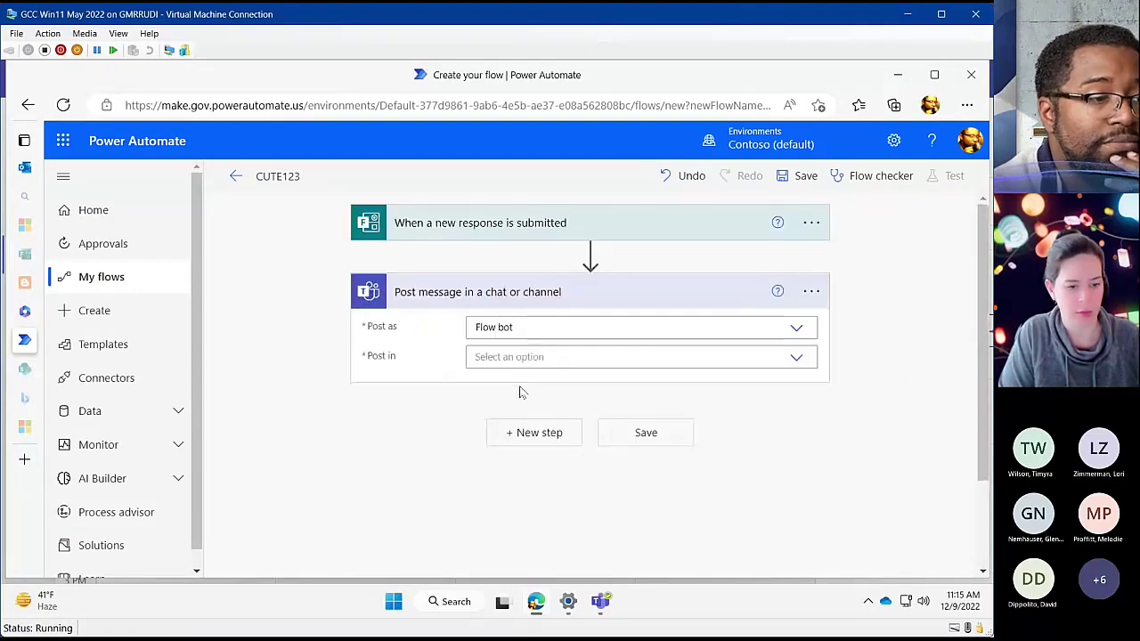
# Step: Review the posting identities for the Teams message action, keep Flow bot, and set it to post in a Channel
pyautogui.click(796, 328)
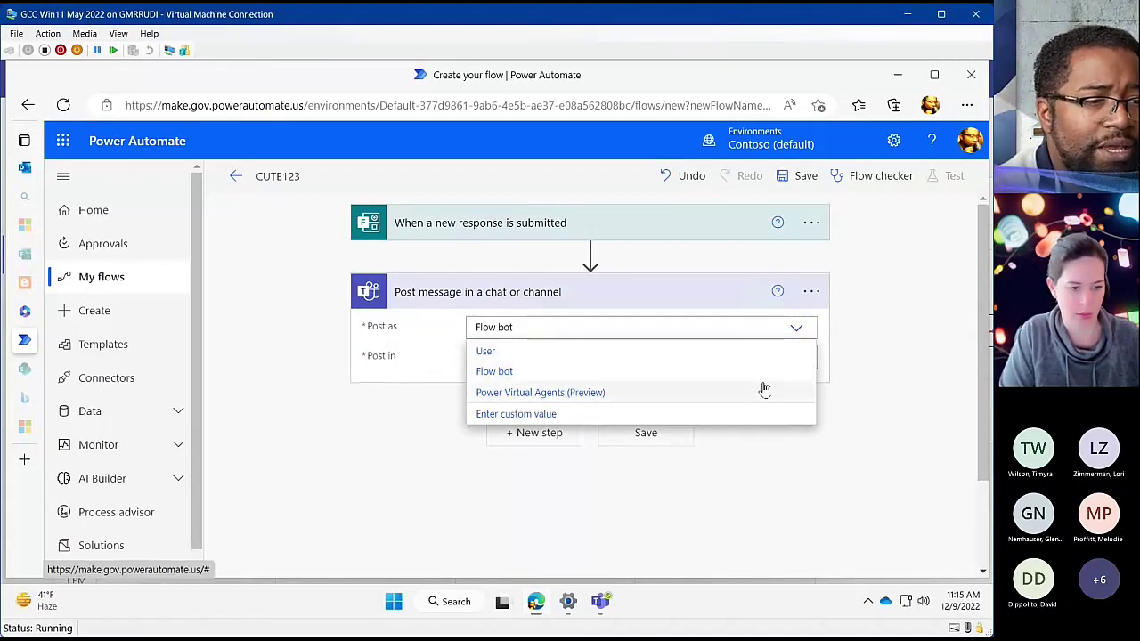
pyautogui.click(871, 359)
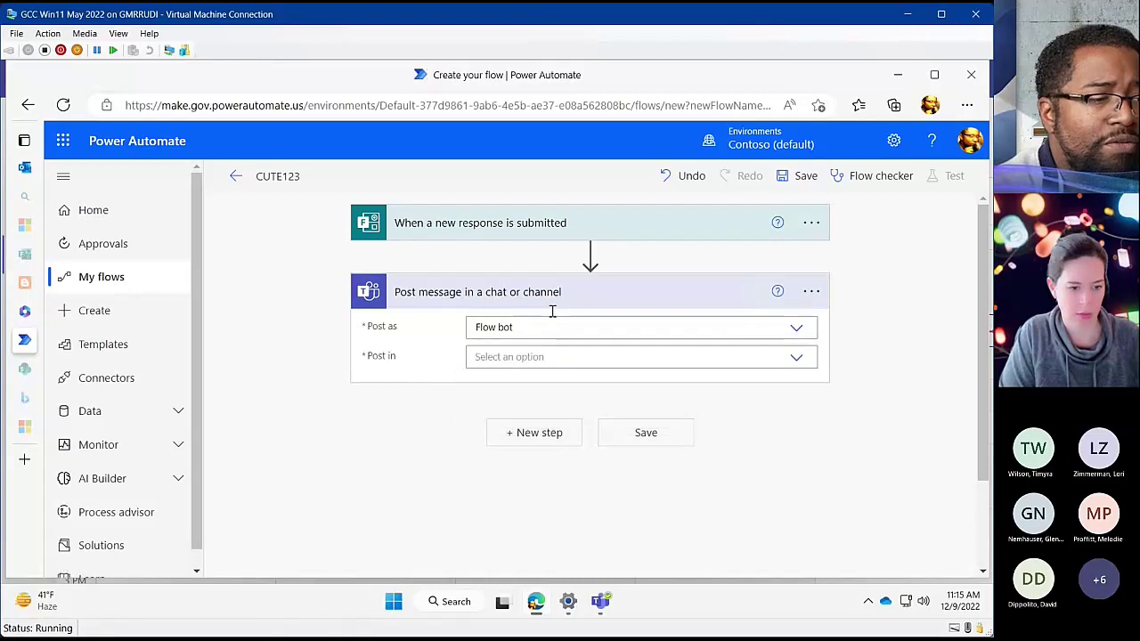
pyautogui.click(794, 359)
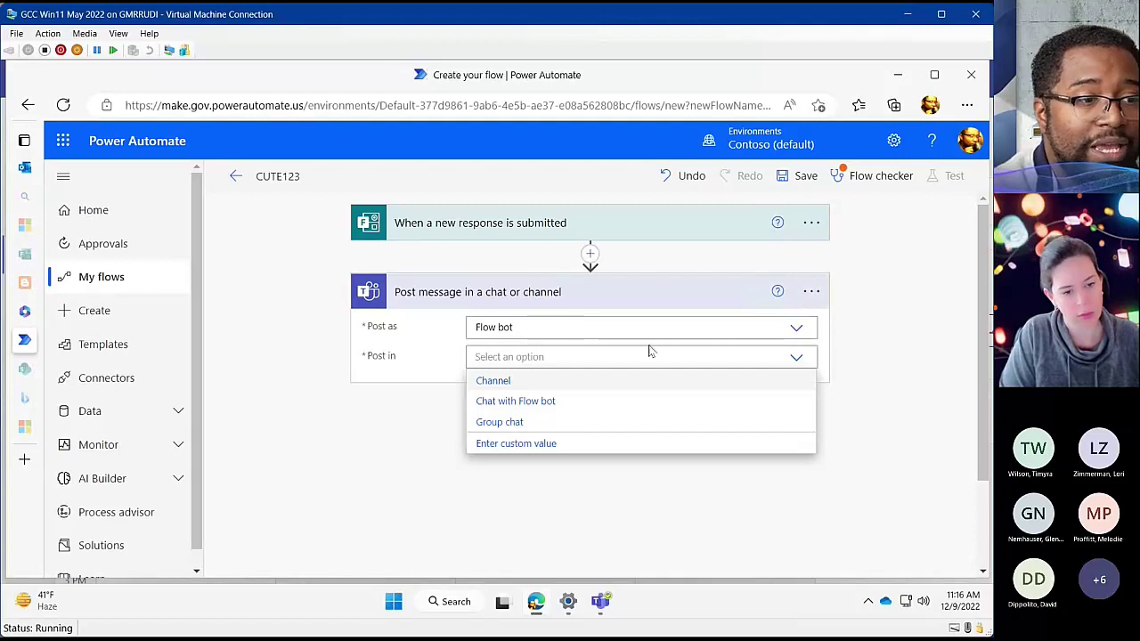
pyautogui.click(575, 383)
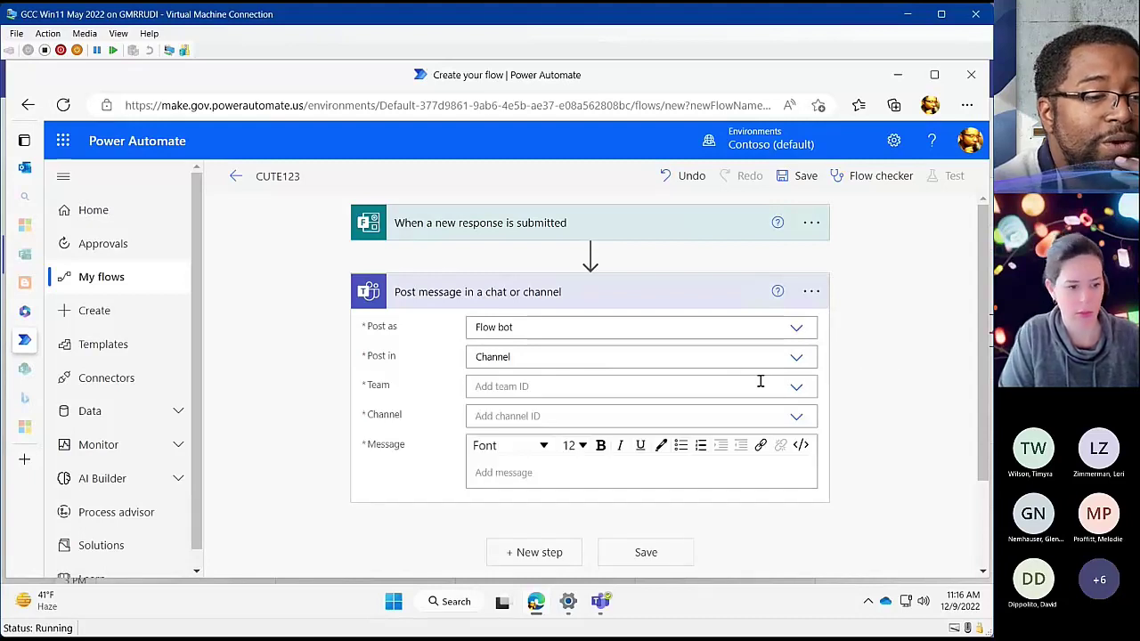
# Step: Set the message's destination to the 2018 Safety Audit team and its test123 channel
pyautogui.click(789, 393)
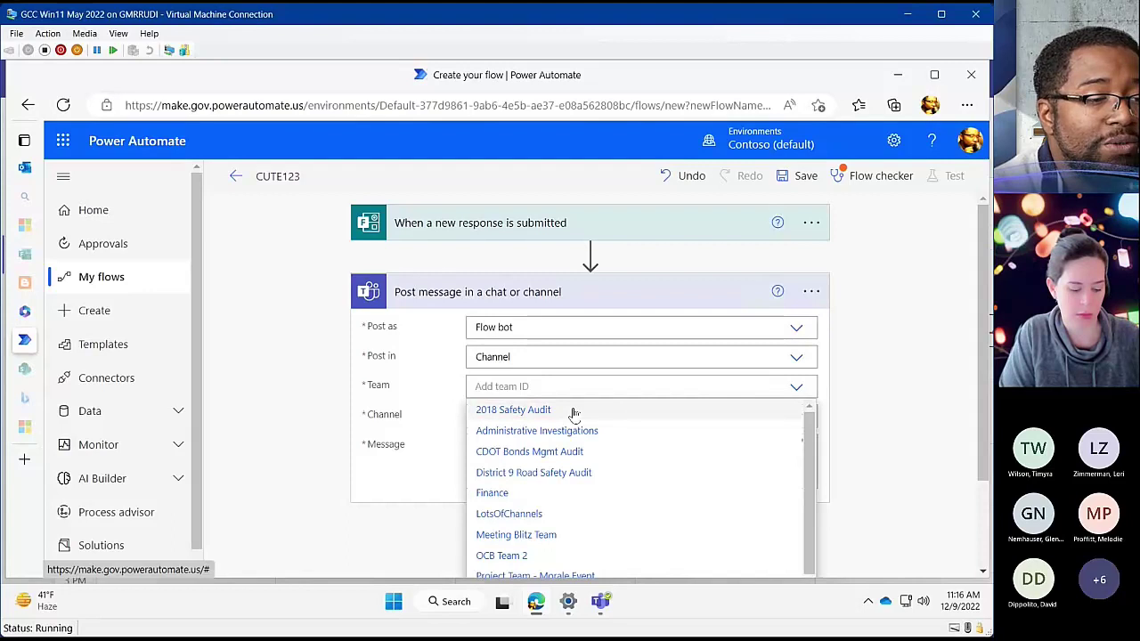
pyautogui.click(575, 411)
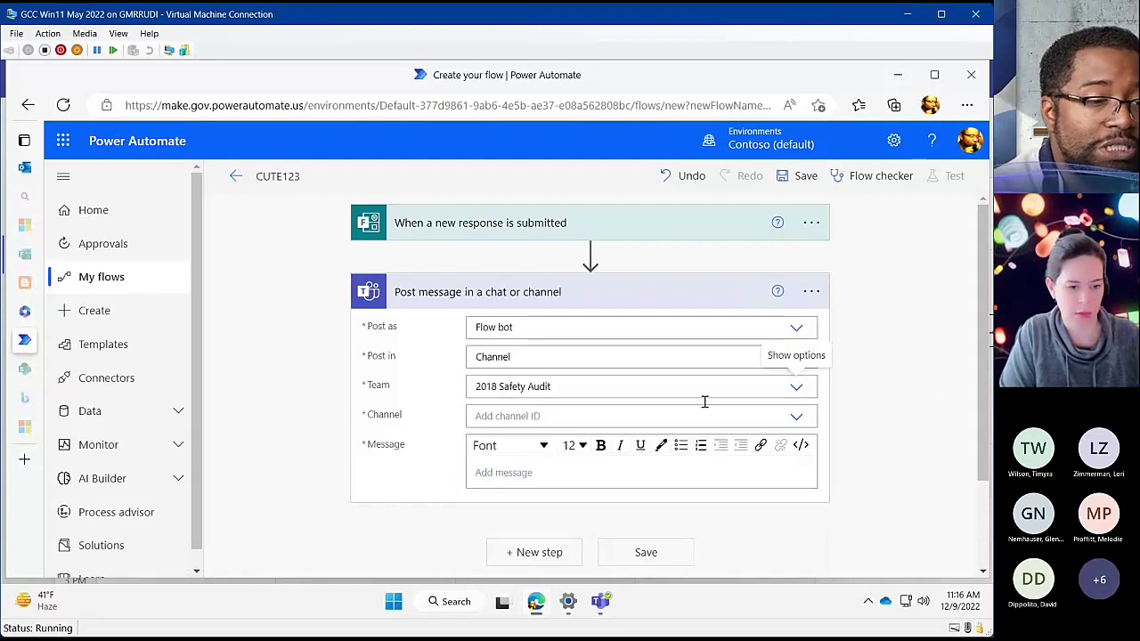
pyautogui.click(793, 418)
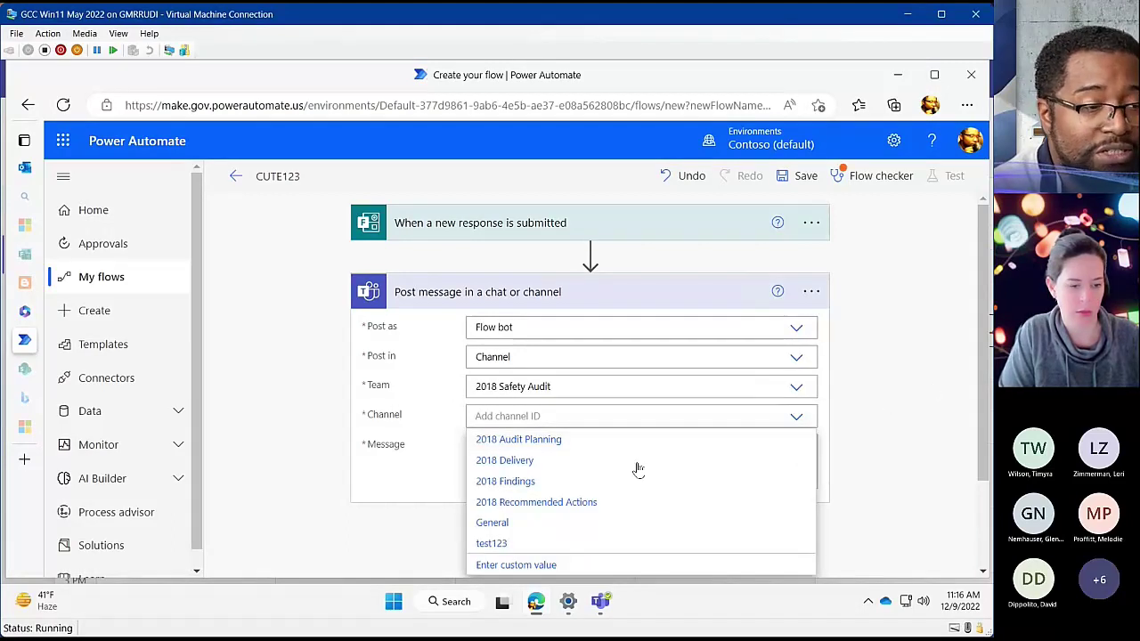
pyautogui.scroll(-1, 659, 470)
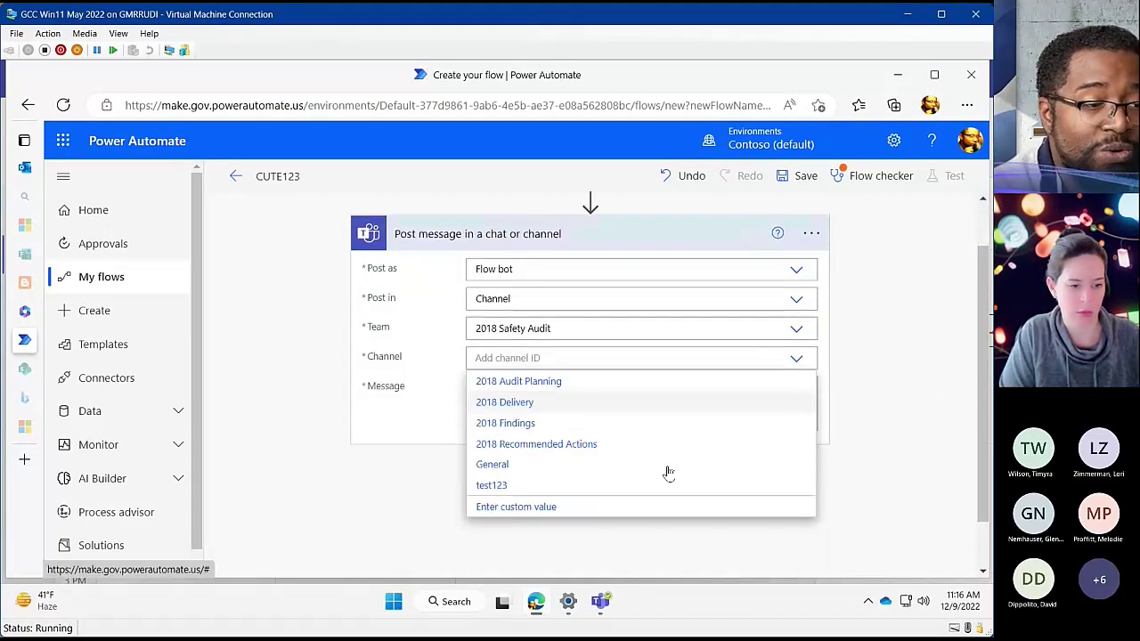
pyautogui.click(566, 486)
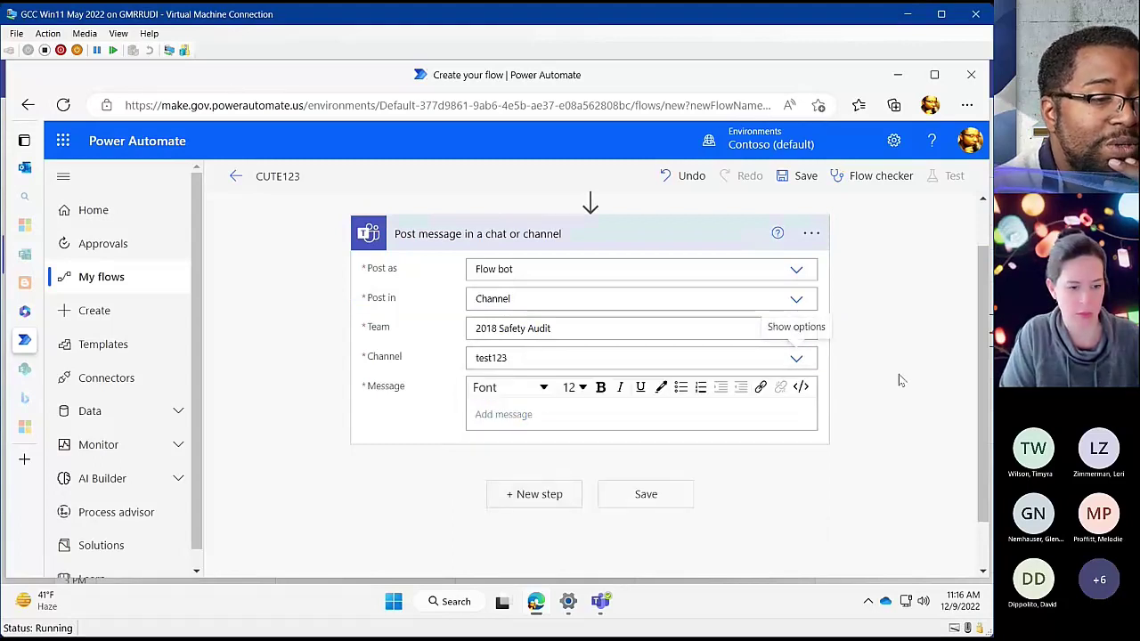
# Step: Enter "The form has been submitted" as the message text of the Teams posting action
pyautogui.click(503, 413)
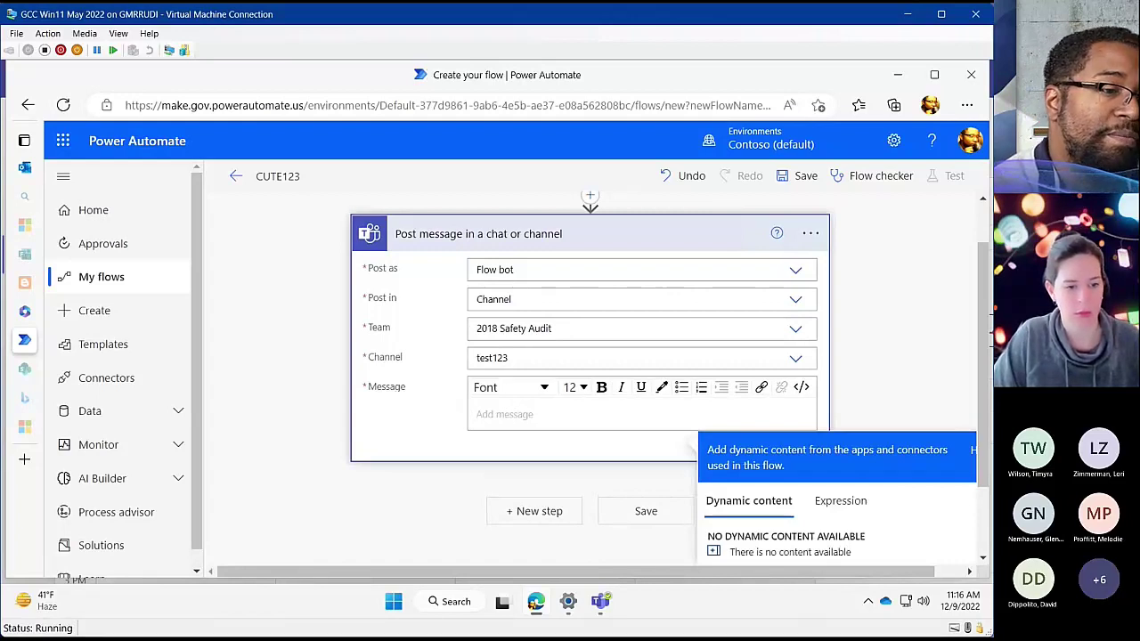
pyautogui.write('tHE')
pyautogui.press('BackSpace')
pyautogui.press('BackSpace')
pyautogui.press('BackSpace')
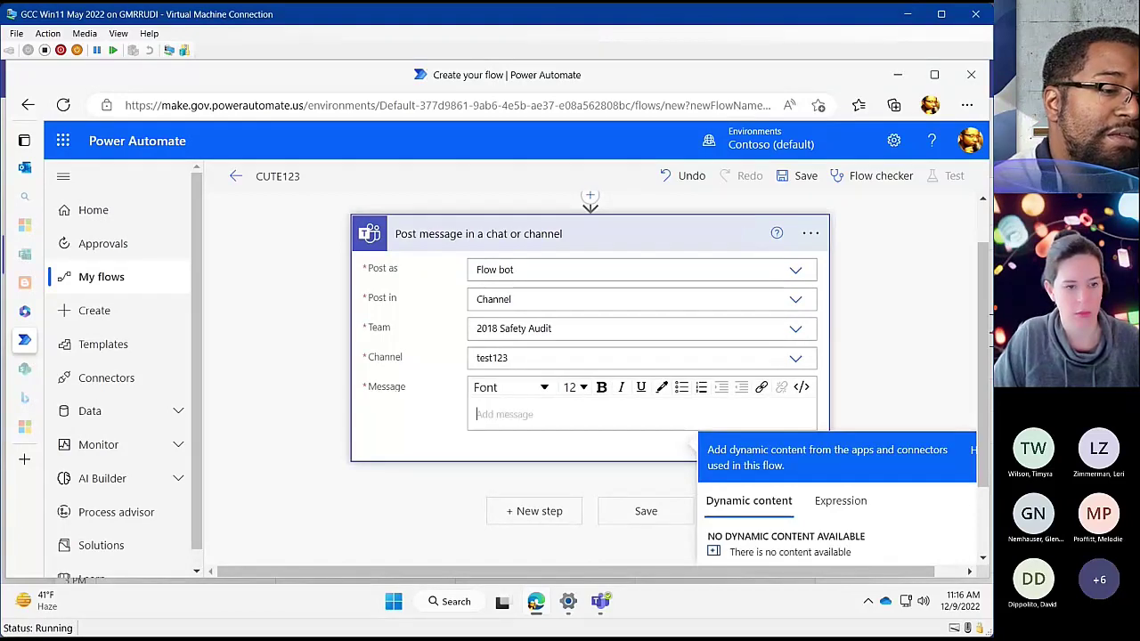
pyautogui.write('The form has be')
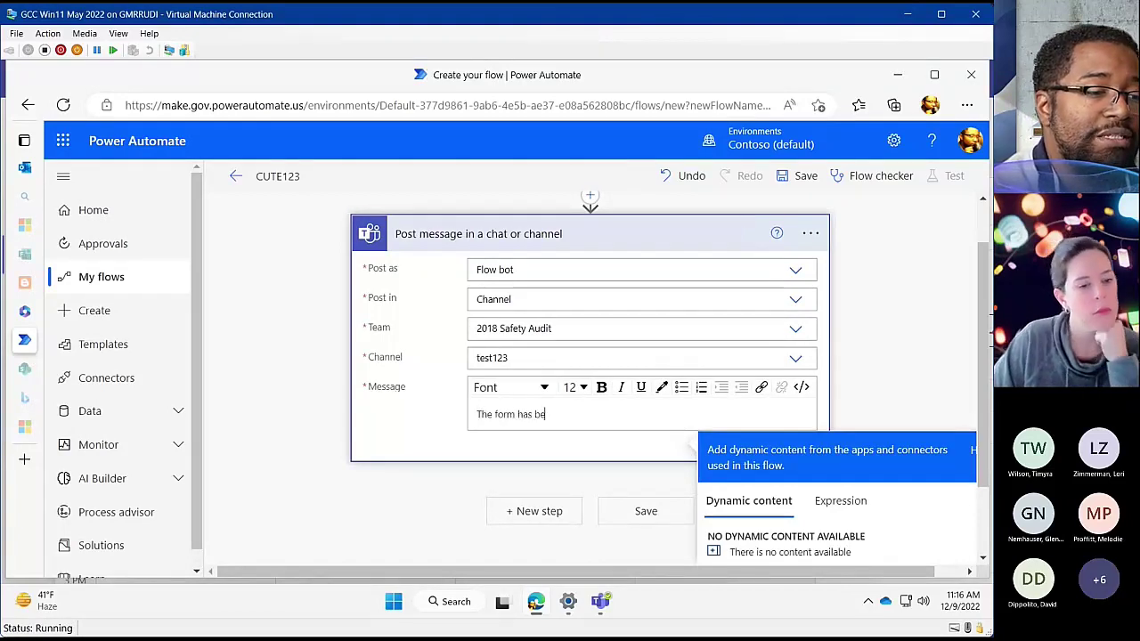
pyautogui.write('en submitte')
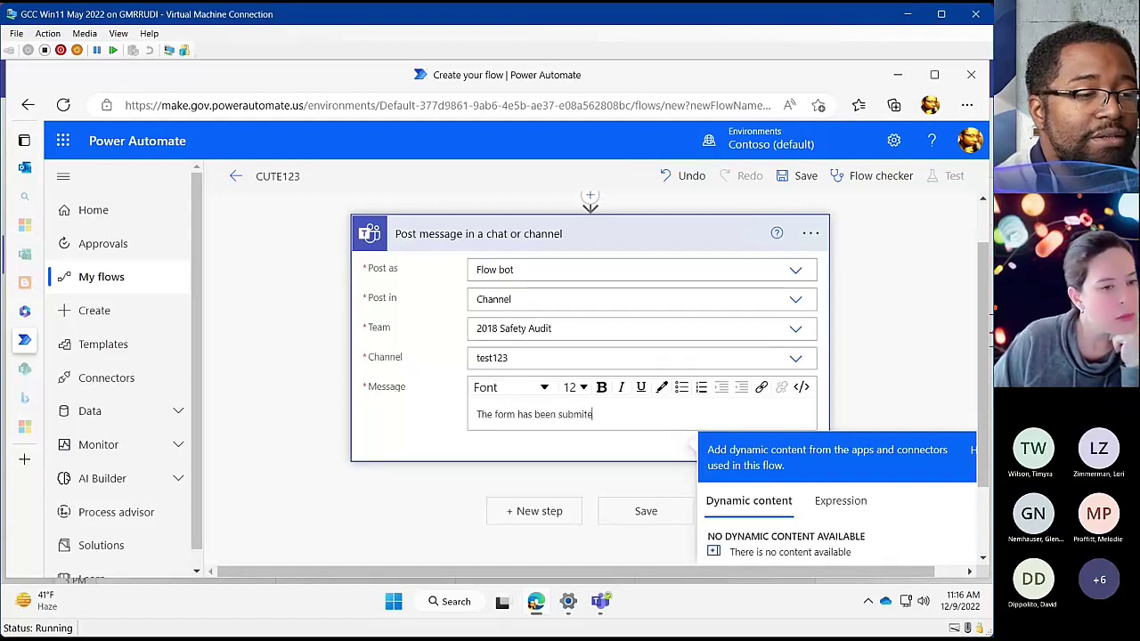
pyautogui.write('d')
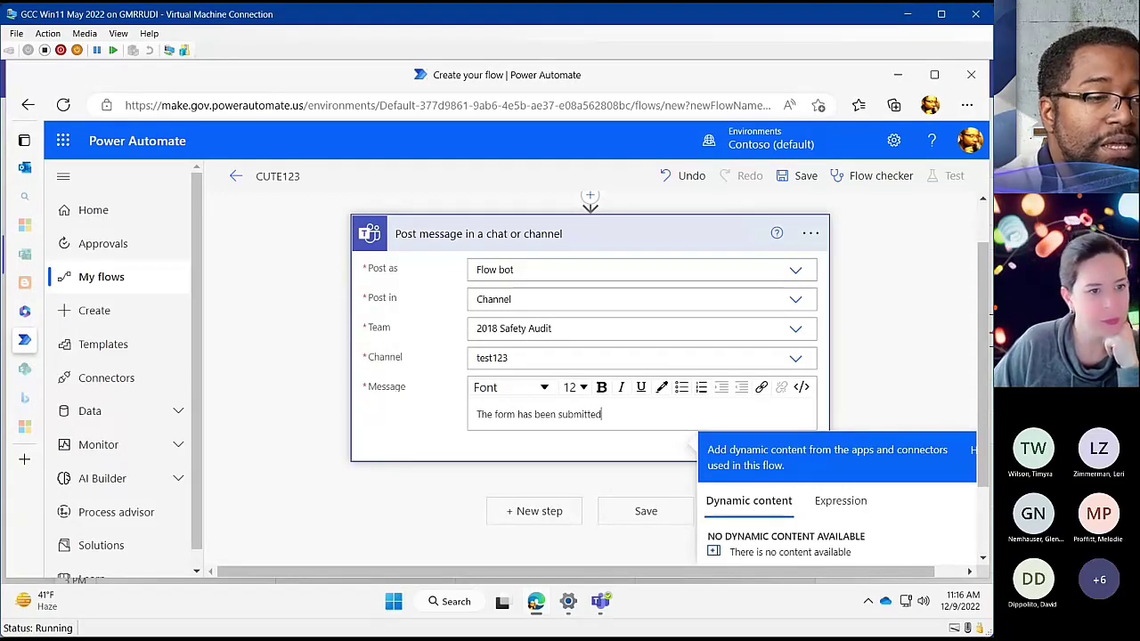
pyautogui.click(852, 376)
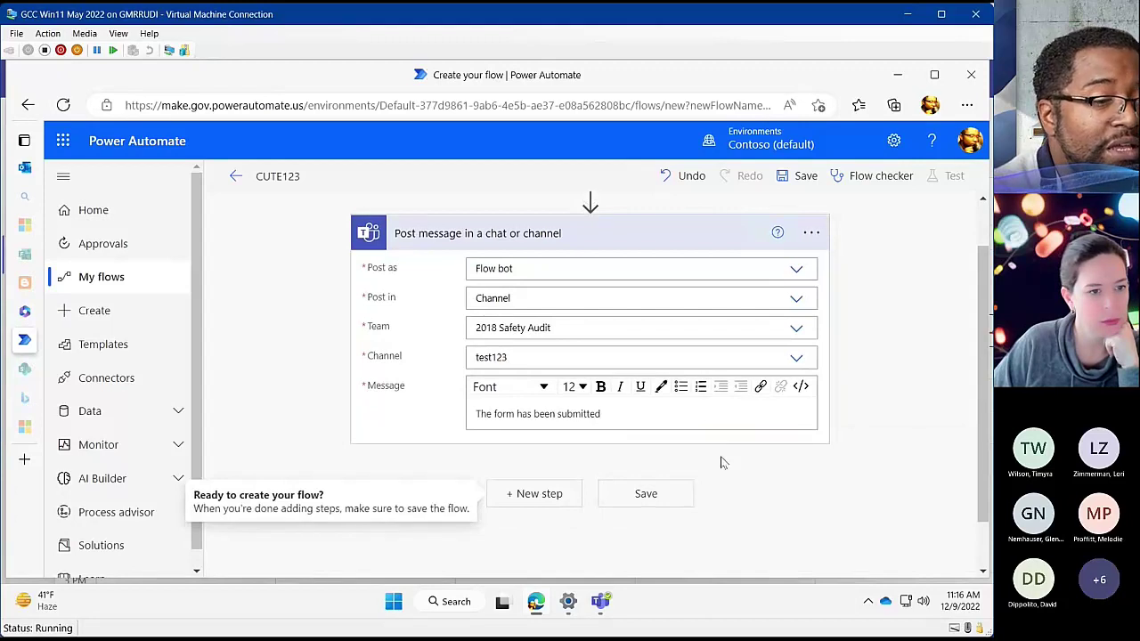
# Step: Save the CUTE123 flow and expand its response trigger to check which form it uses
pyautogui.scroll(1, 679, 455)
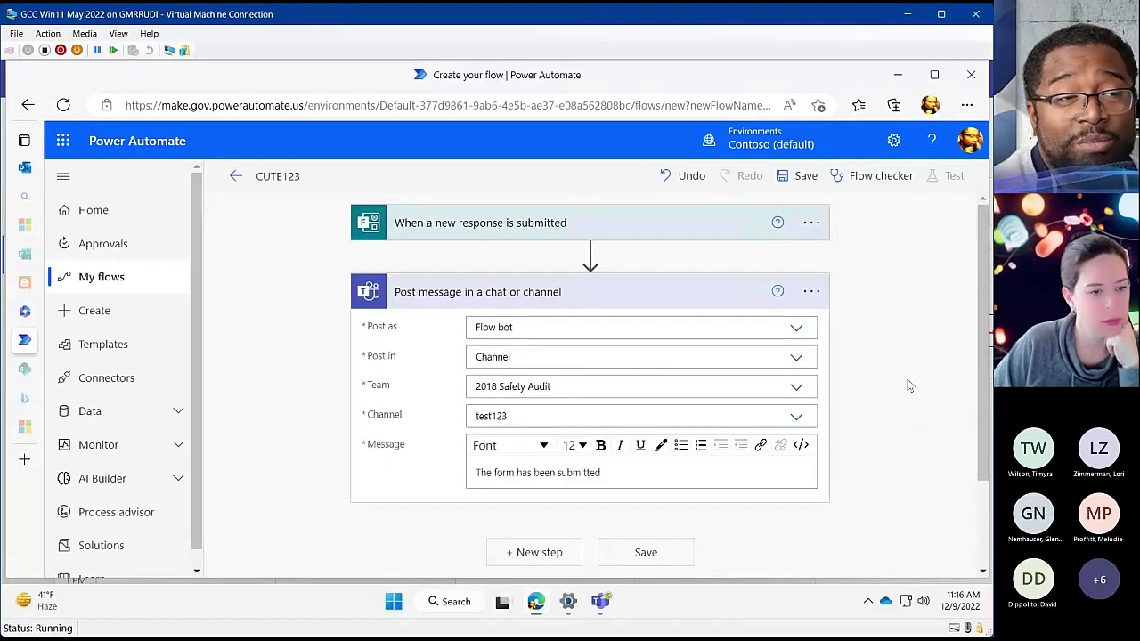
pyautogui.click(641, 553)
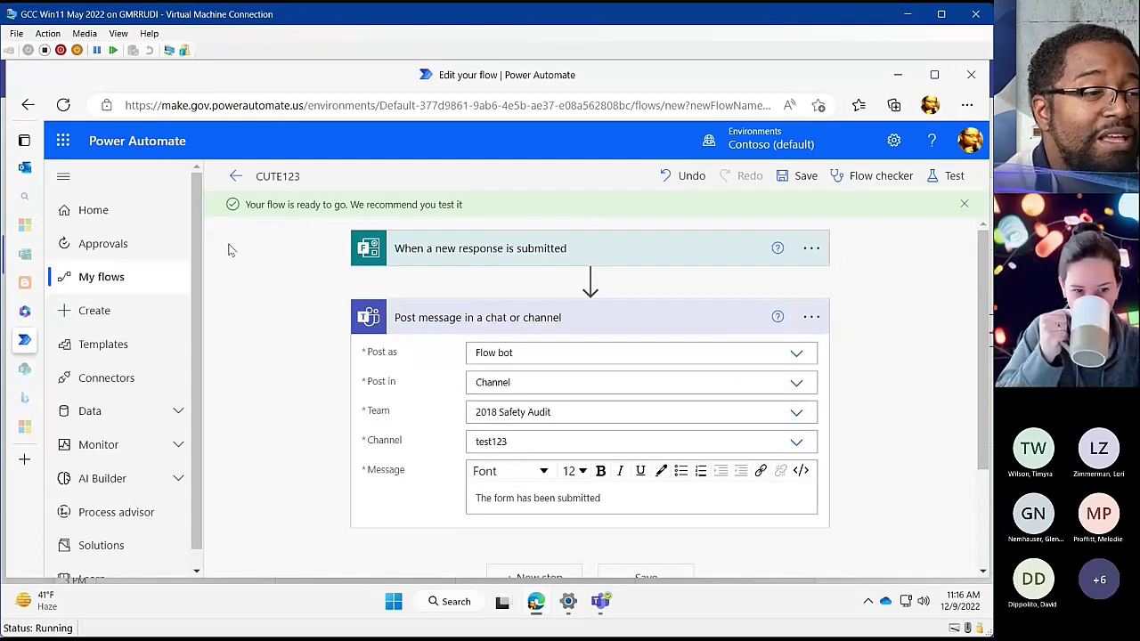
pyautogui.click(638, 259)
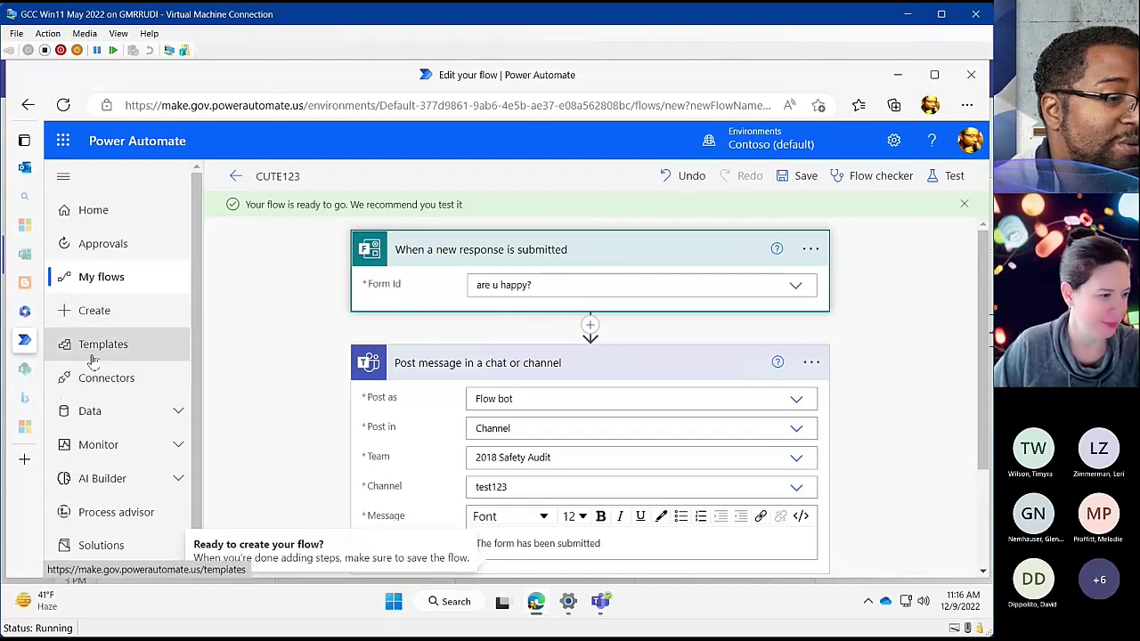
# Step: Switch to Microsoft Forms and open the "are u happy?" form from the list of recent forms
pyautogui.click(25, 256)
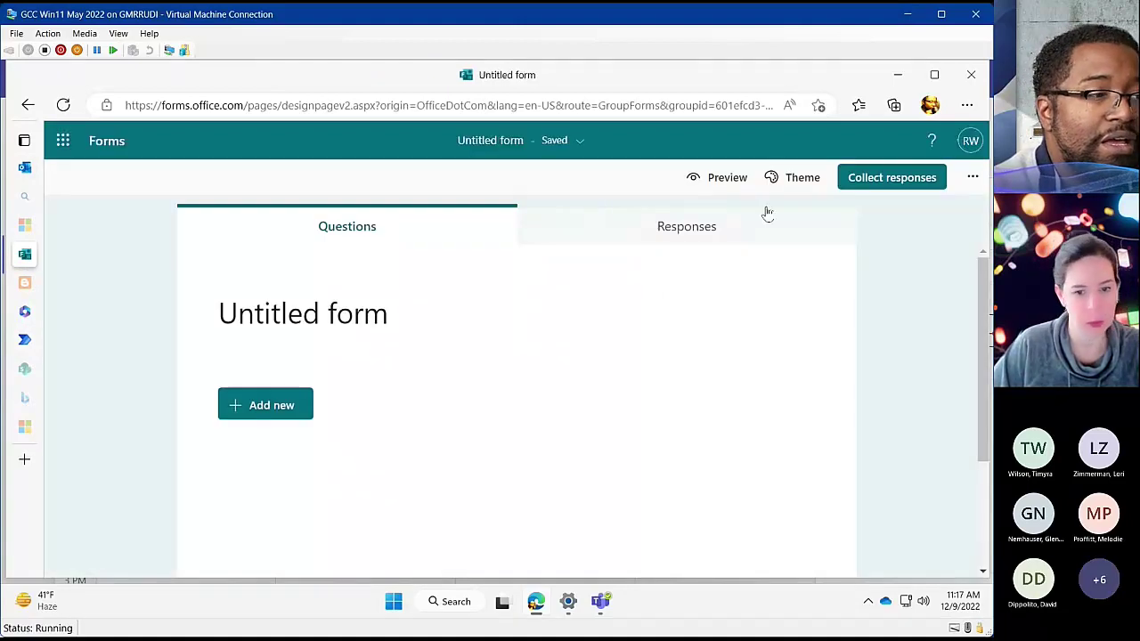
pyautogui.click(118, 145)
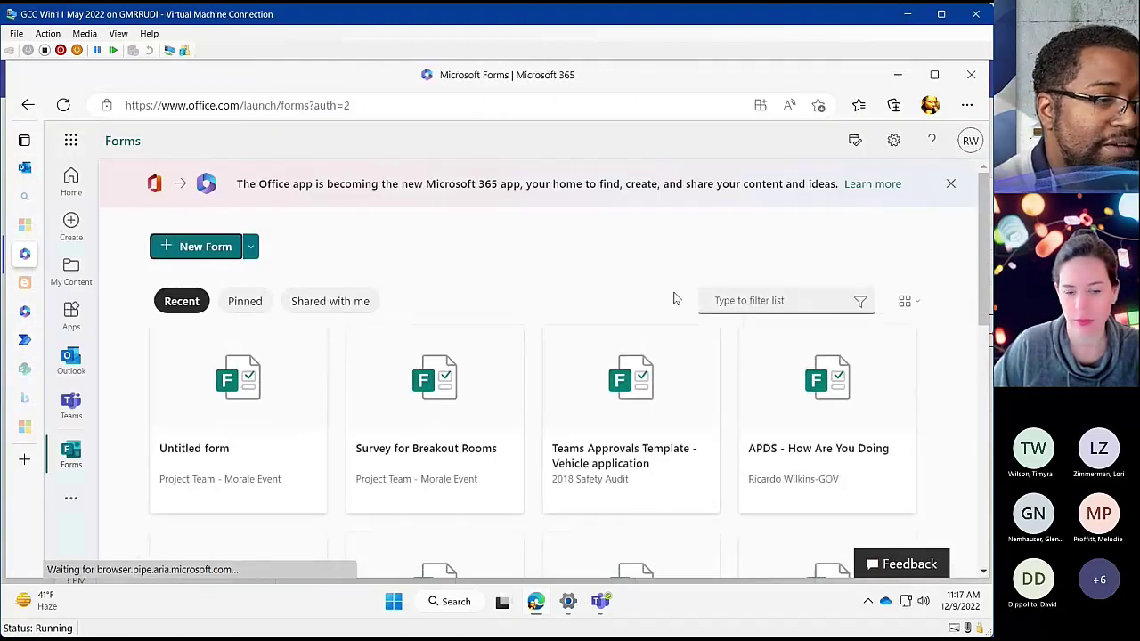
pyautogui.scroll(-3, 738, 405)
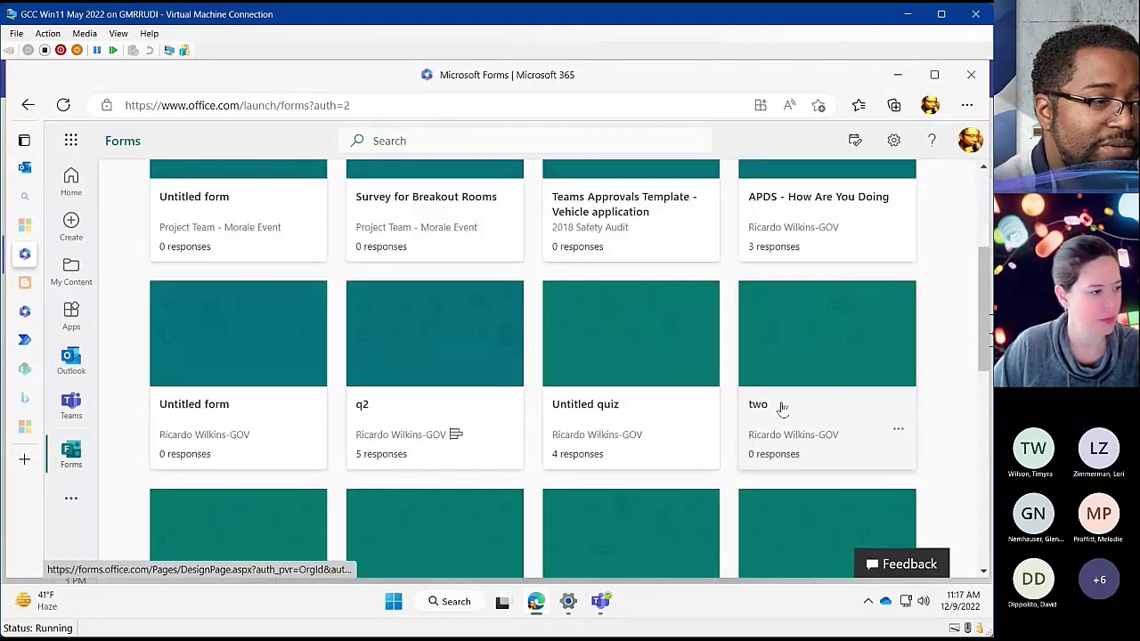
pyautogui.scroll(-2, 855, 343)
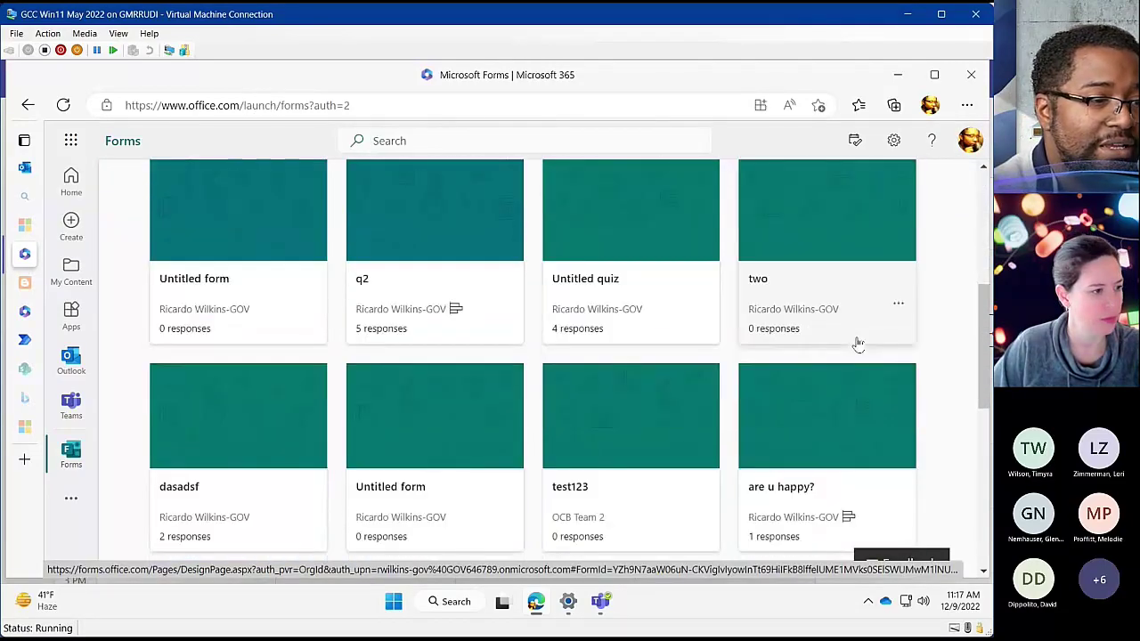
pyautogui.click(801, 487)
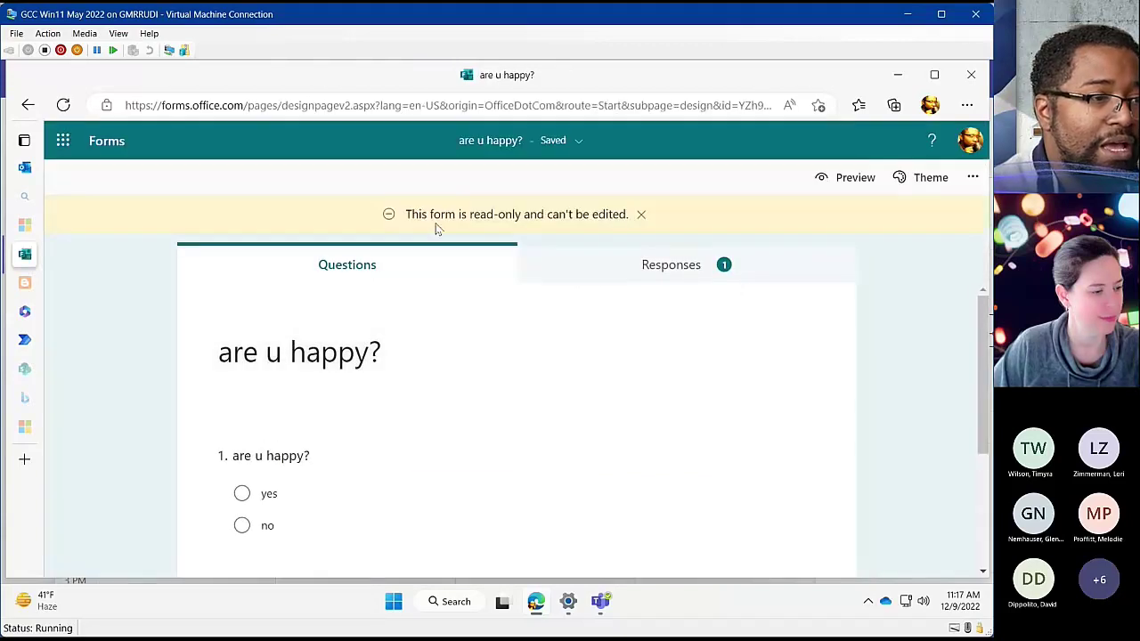
# Step: Preview the "are u happy?" form and submit a response with the answer "yes"
pyautogui.click(855, 178)
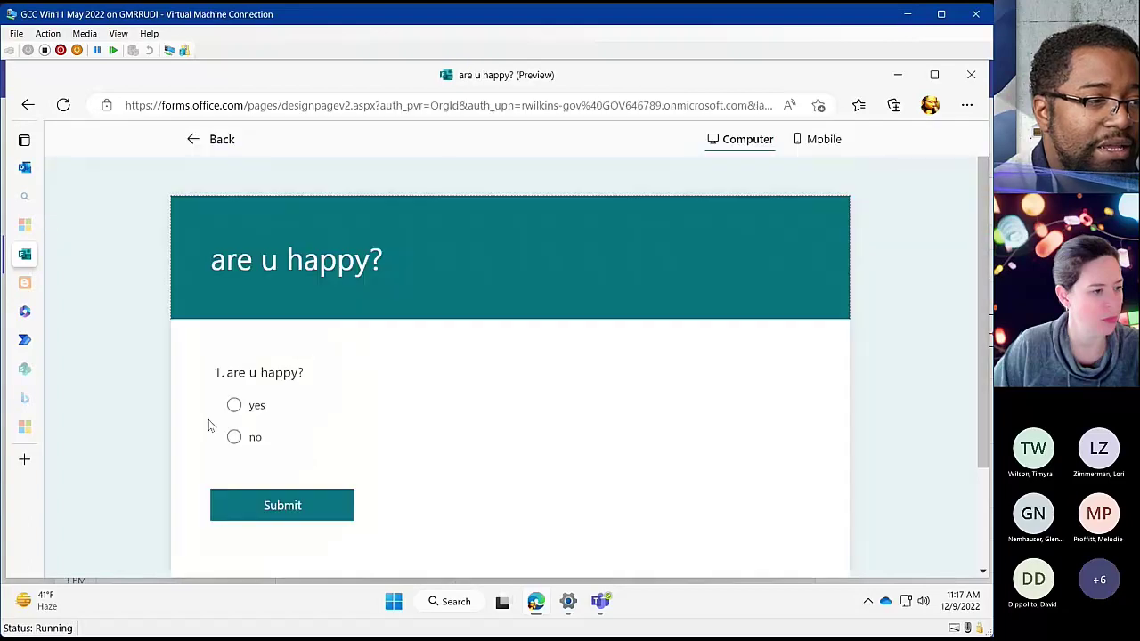
pyautogui.click(244, 408)
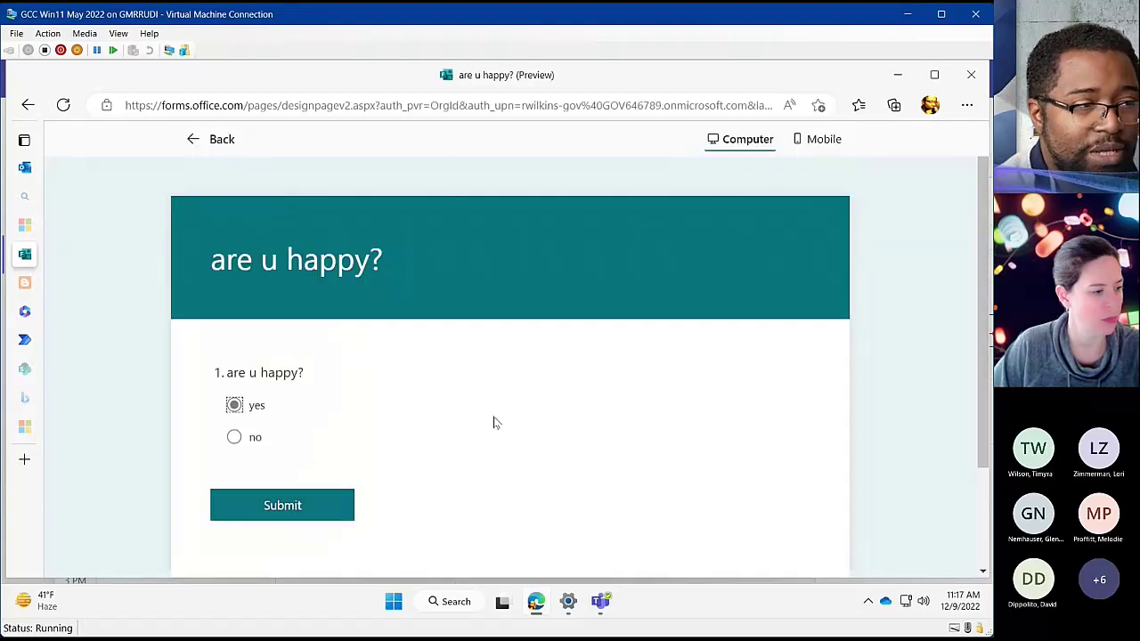
pyautogui.click(309, 506)
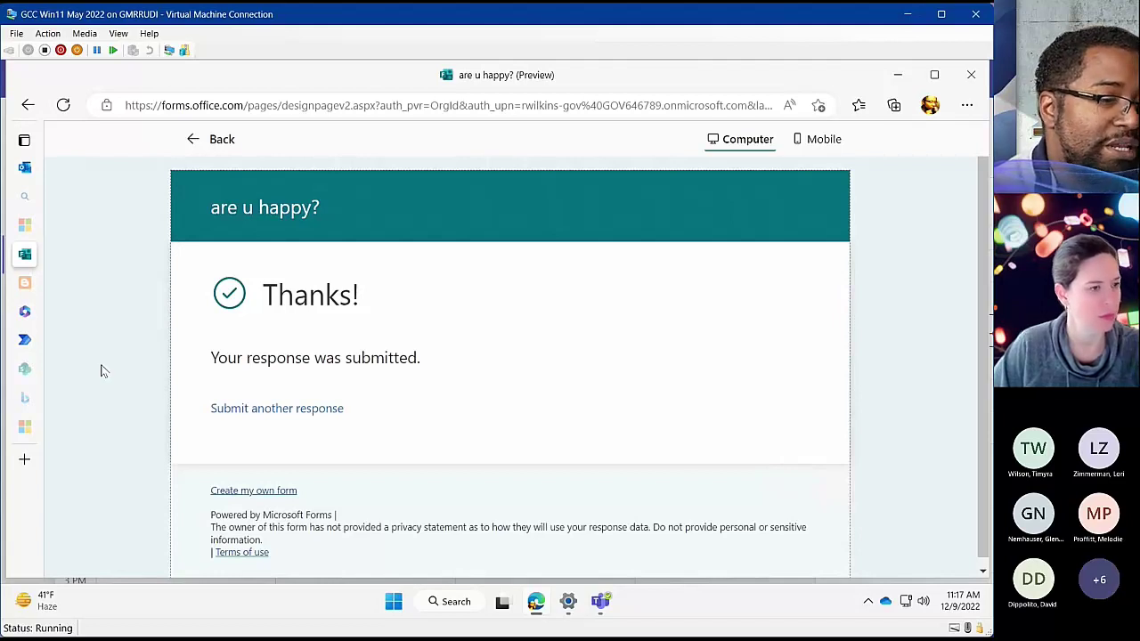
# Step: Switch to Microsoft Teams and look through the teams list, including the hidden channels of 2018 Safety Audit, for the test123 channel
pyautogui.click(598, 602)
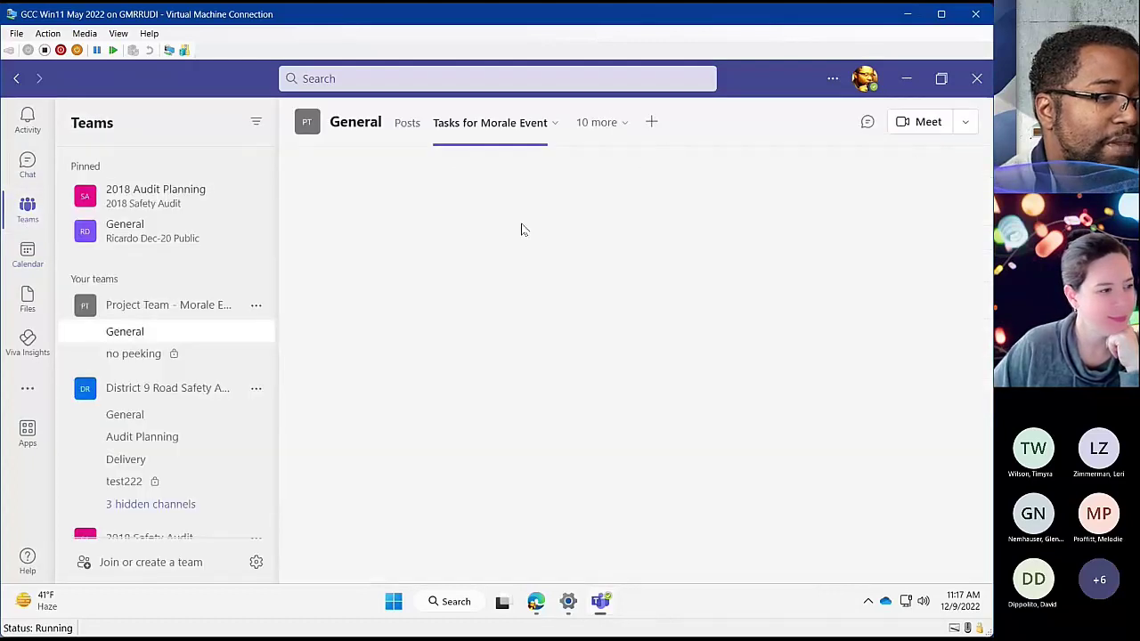
pyautogui.scroll(-3, 201, 392)
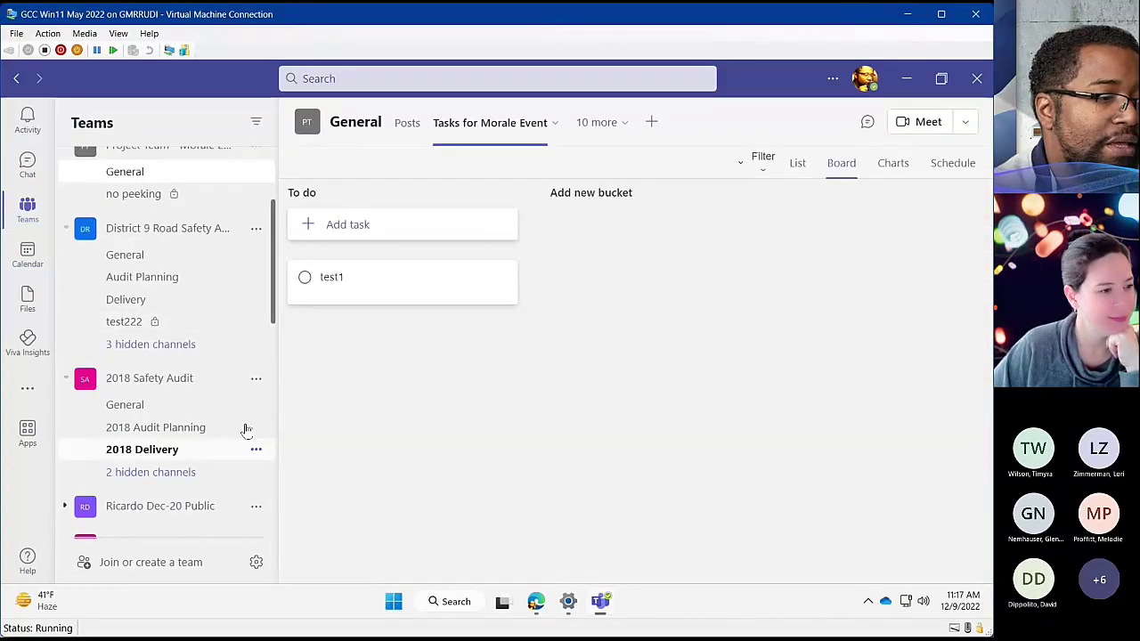
pyautogui.click(209, 481)
pyautogui.scroll(-3, 192, 428)
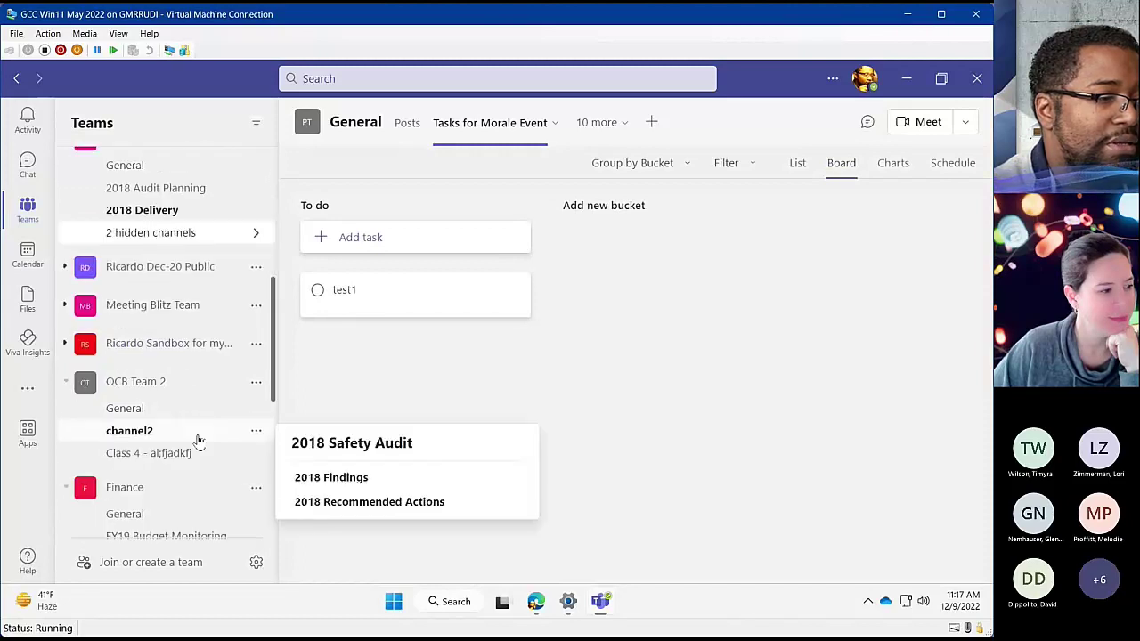
pyautogui.scroll(2, 214, 364)
pyautogui.scroll(1, 214, 365)
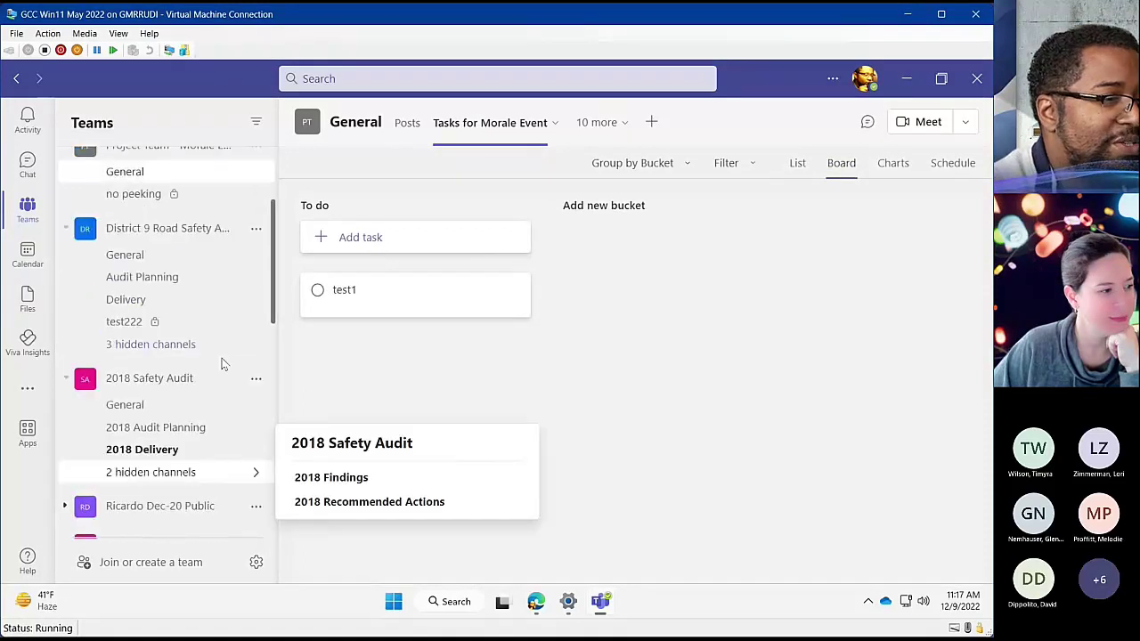
pyautogui.scroll(-4, 222, 356)
pyautogui.scroll(-3, 218, 374)
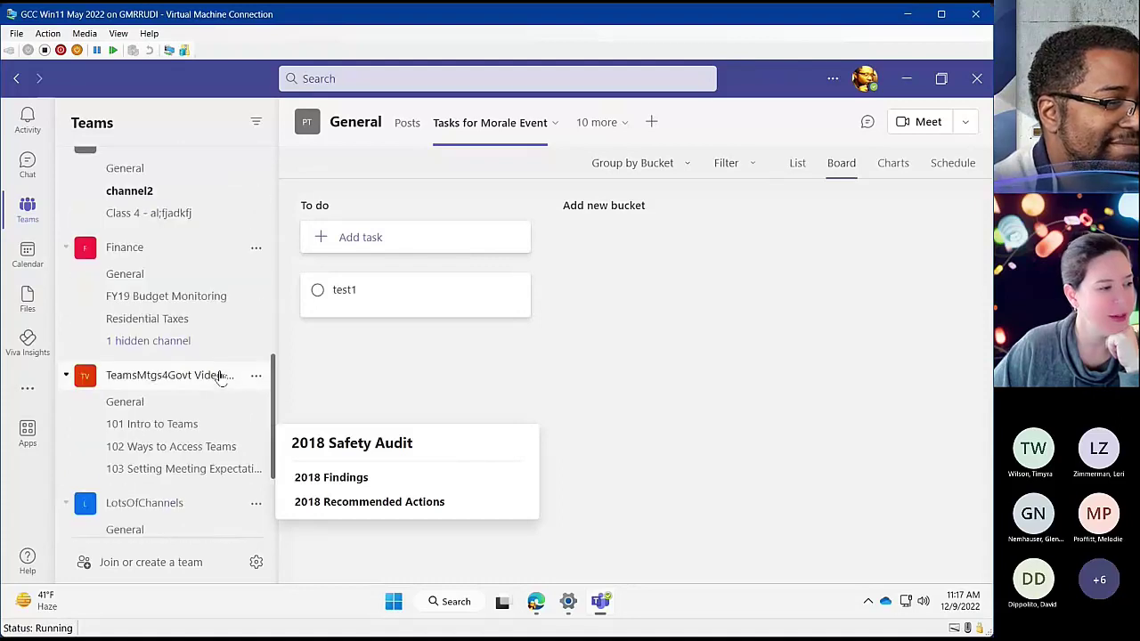
pyautogui.scroll(5, 218, 374)
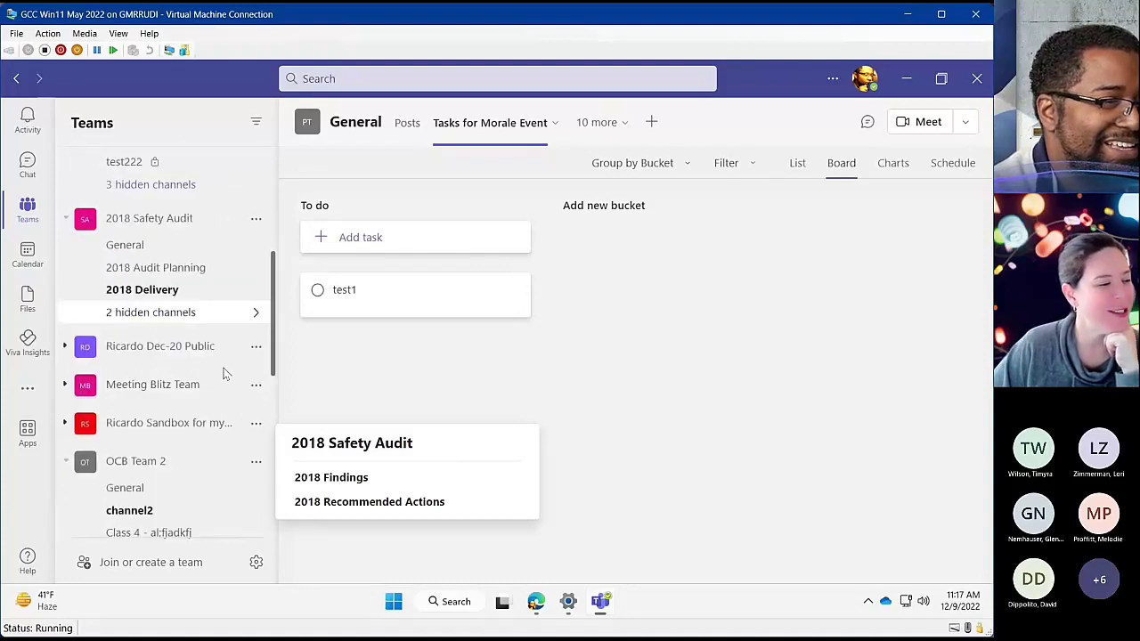
pyautogui.scroll(5, 219, 371)
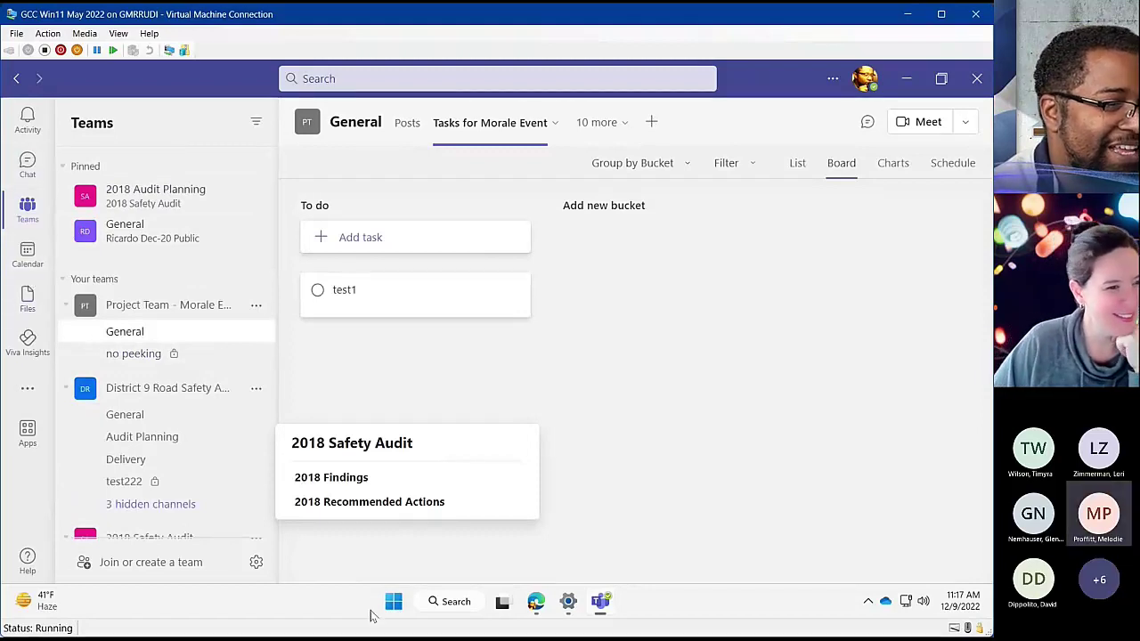
pyautogui.scroll(-3, 210, 412)
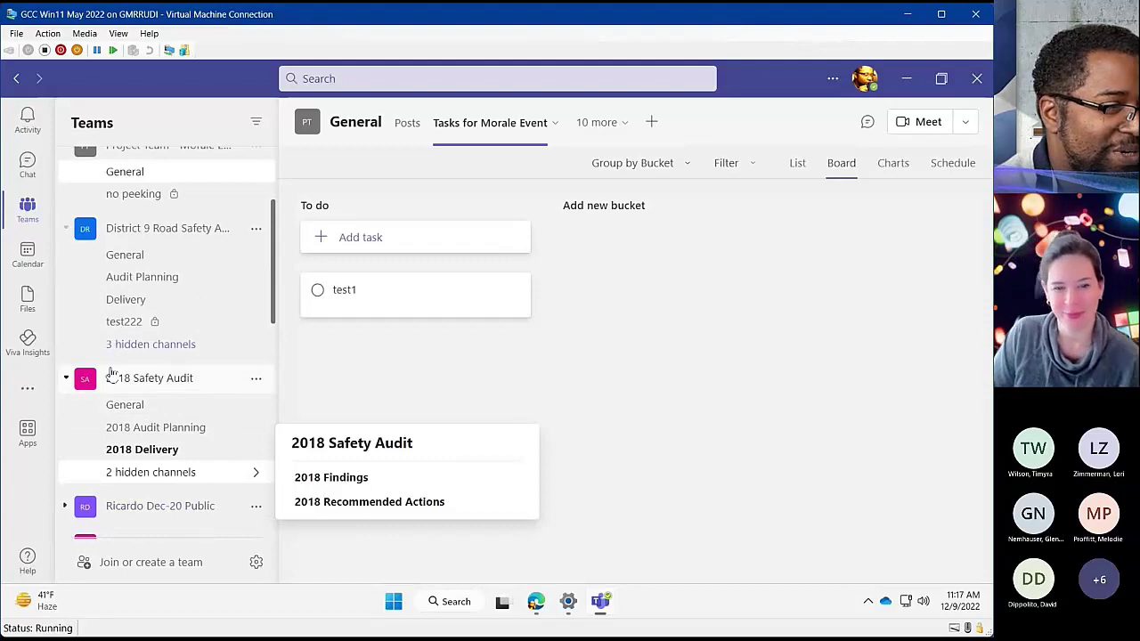
pyautogui.click(228, 479)
pyautogui.click(227, 474)
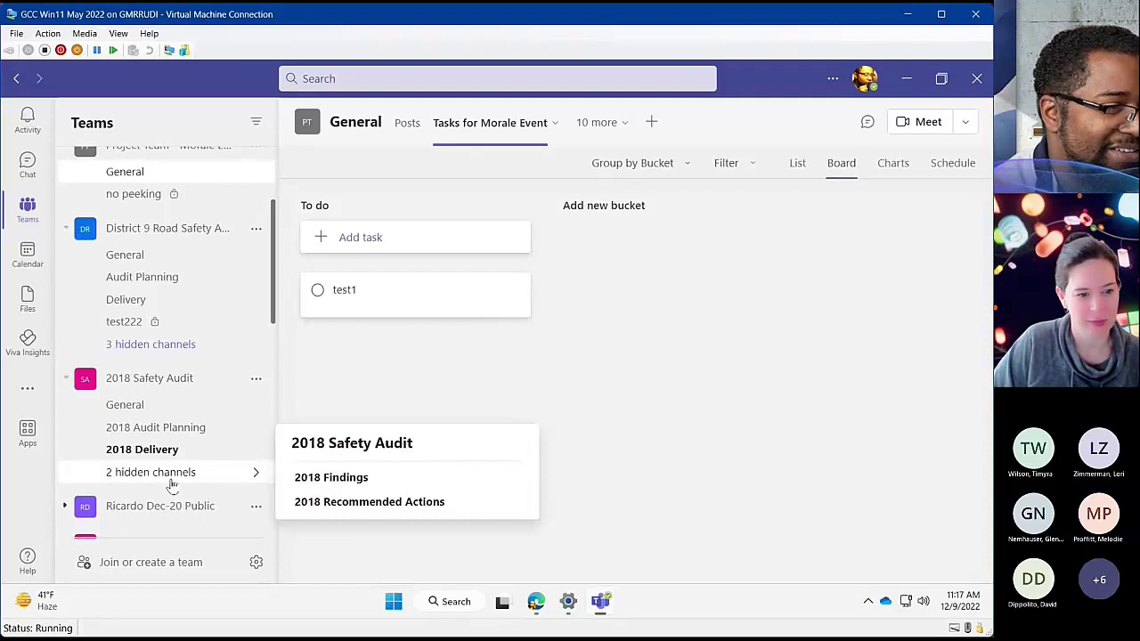
pyautogui.scroll(-5, 178, 485)
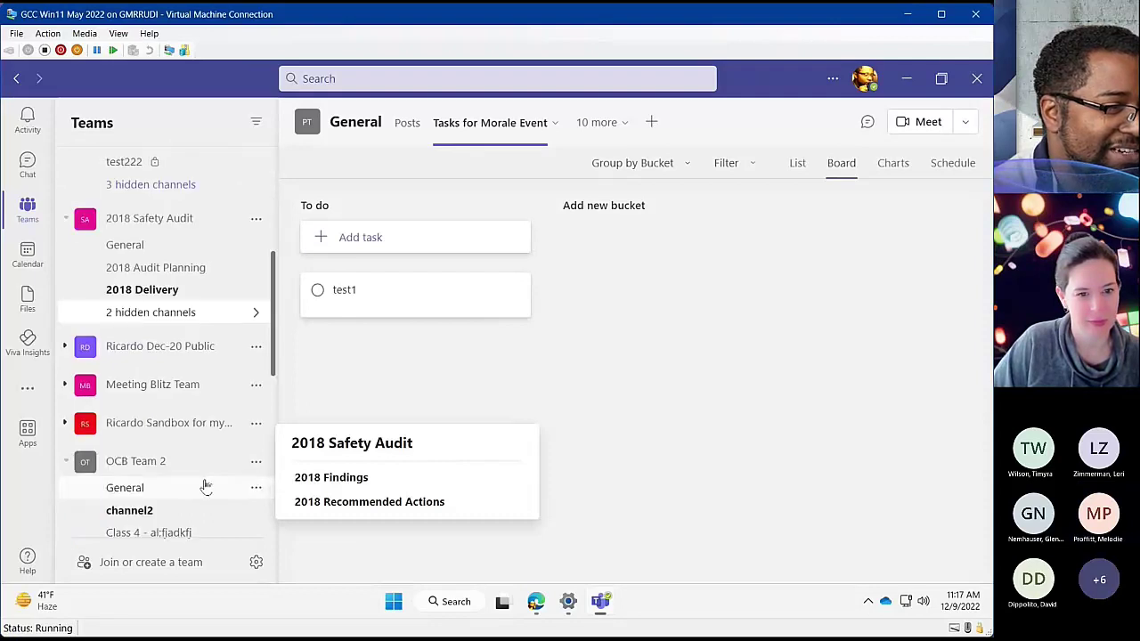
# Step: Search all of Teams for "test123"
pyautogui.click(388, 77)
pyautogui.write('test1')
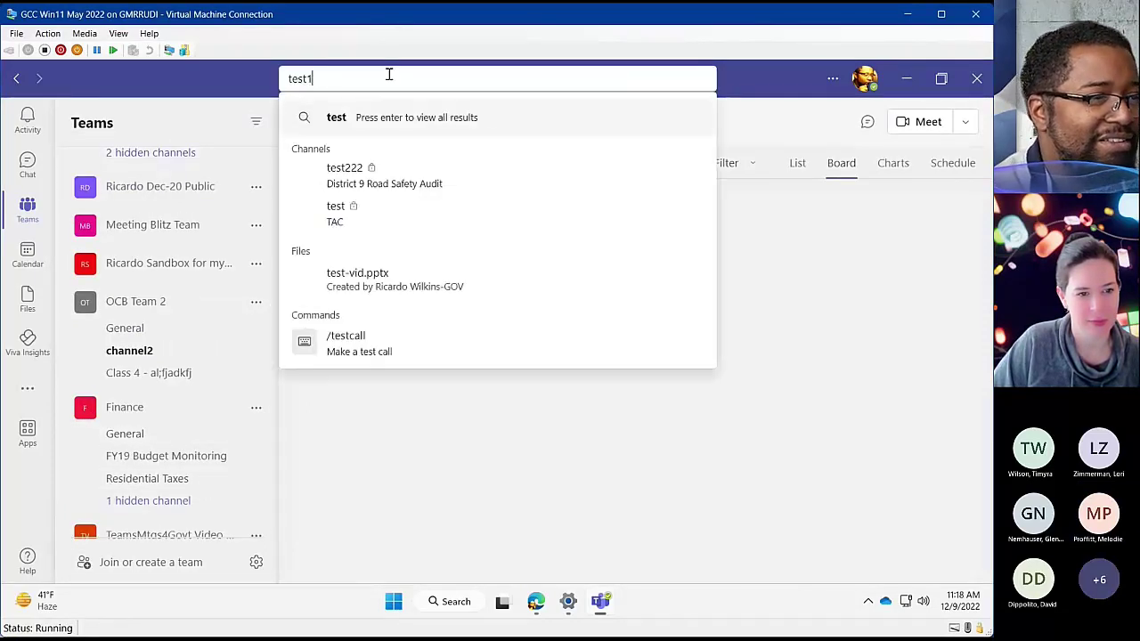
pyautogui.write('23')
pyautogui.click(446, 117)
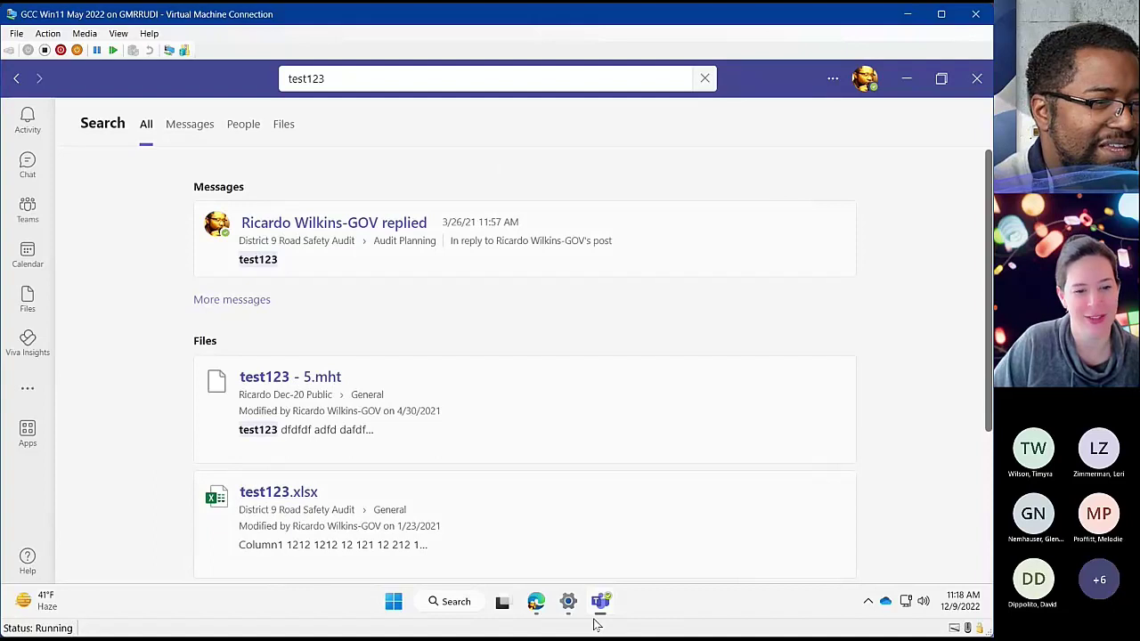
# Step: Switch back to the CUTE123 flow in Power Automate and review the settings of its Teams posting action
pyautogui.moveTo(593, 612)
pyautogui.click(535, 601)
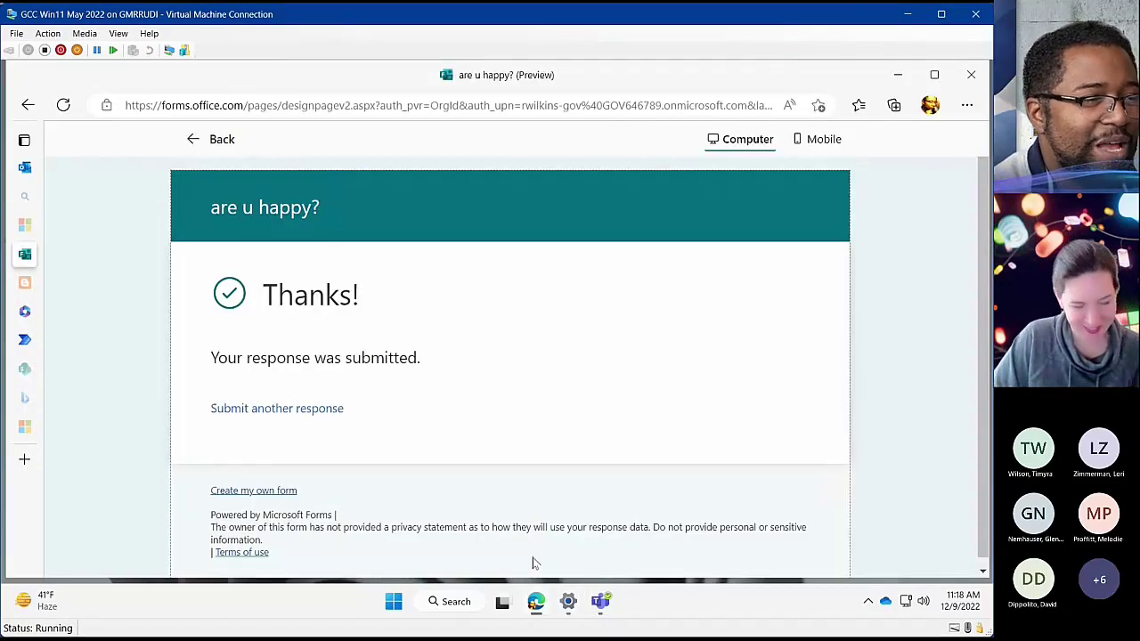
pyautogui.click(539, 613)
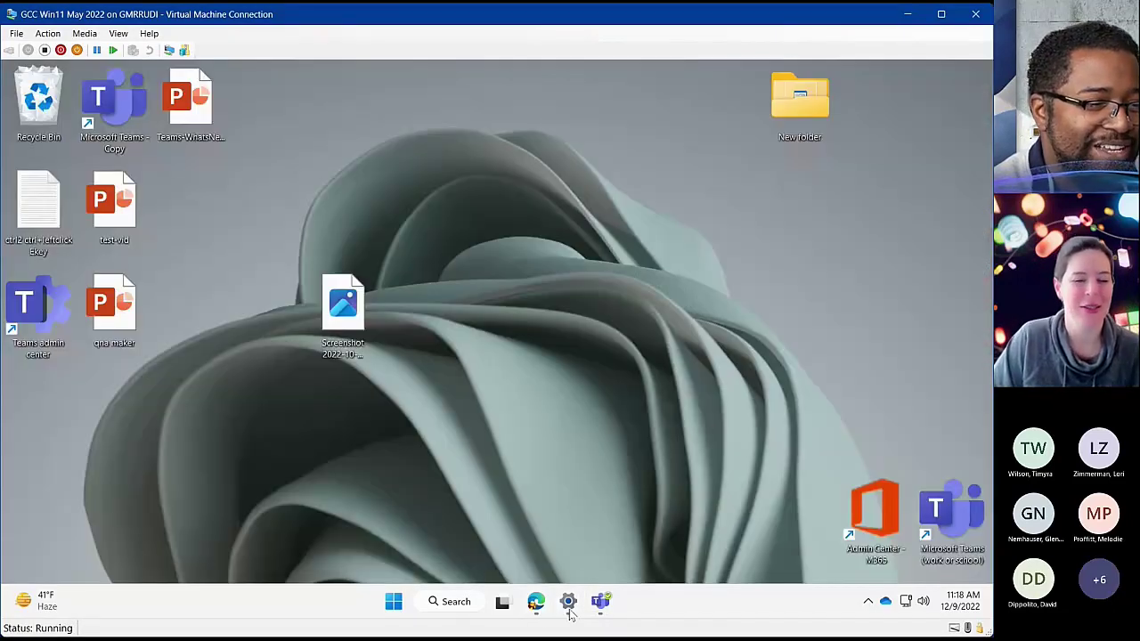
pyautogui.click(535, 601)
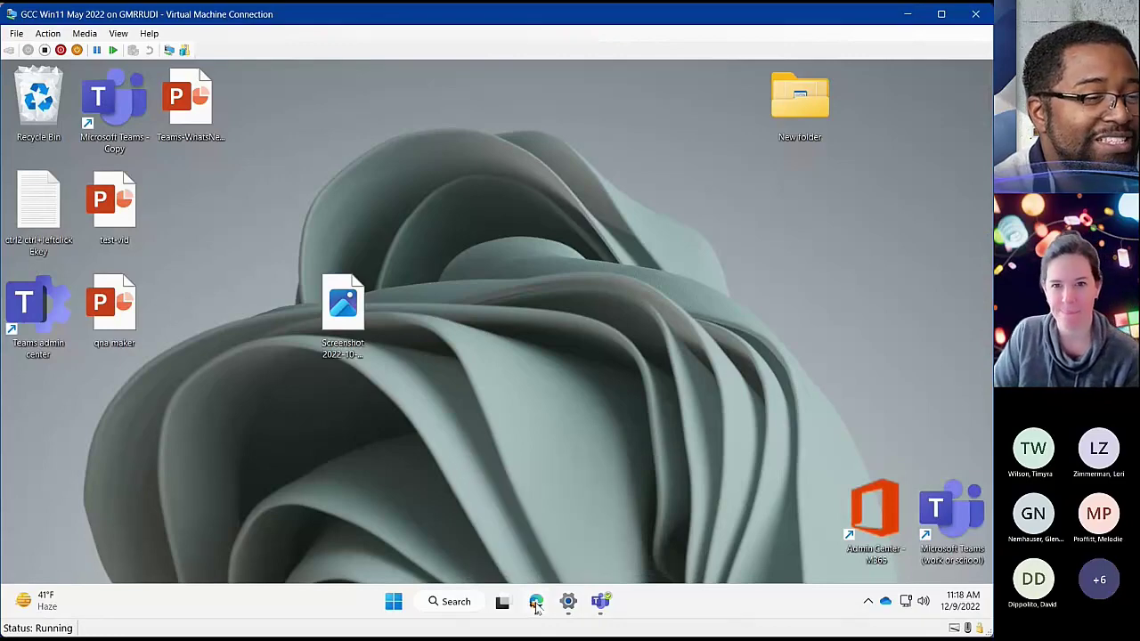
pyautogui.click(27, 339)
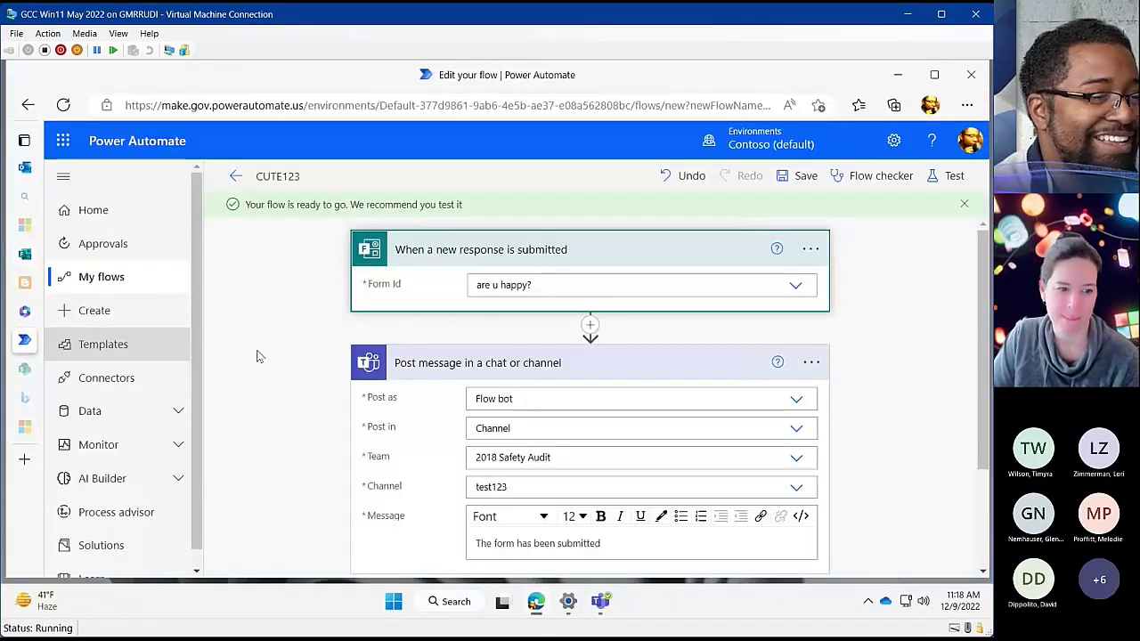
pyautogui.scroll(-1, 590, 350)
pyautogui.scroll(1, 535, 445)
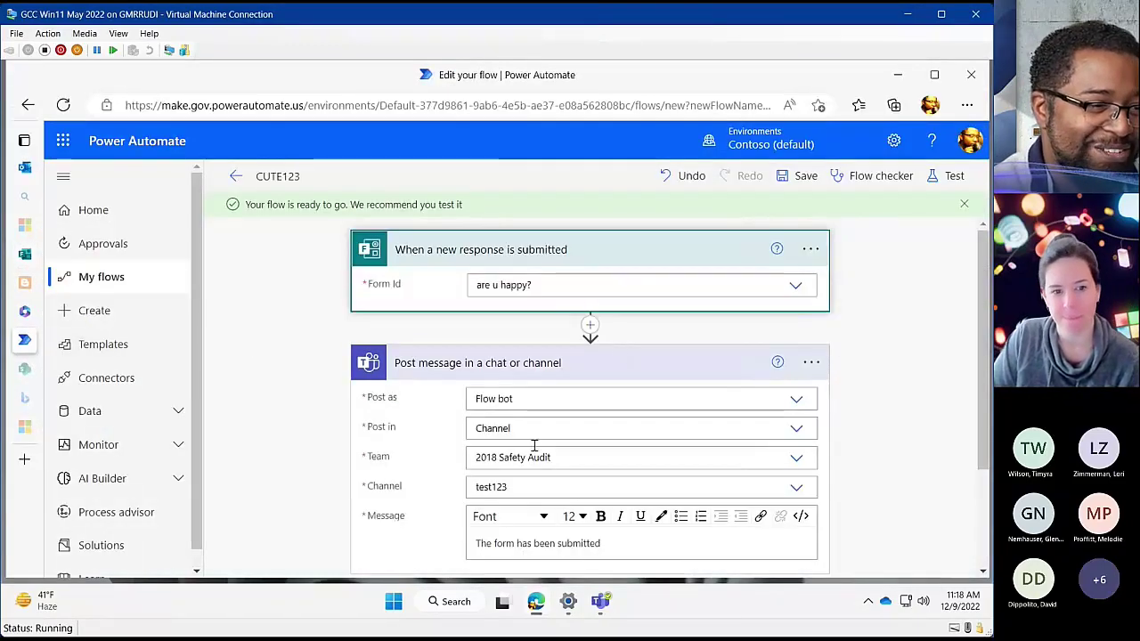
pyautogui.scroll(-1, 534, 446)
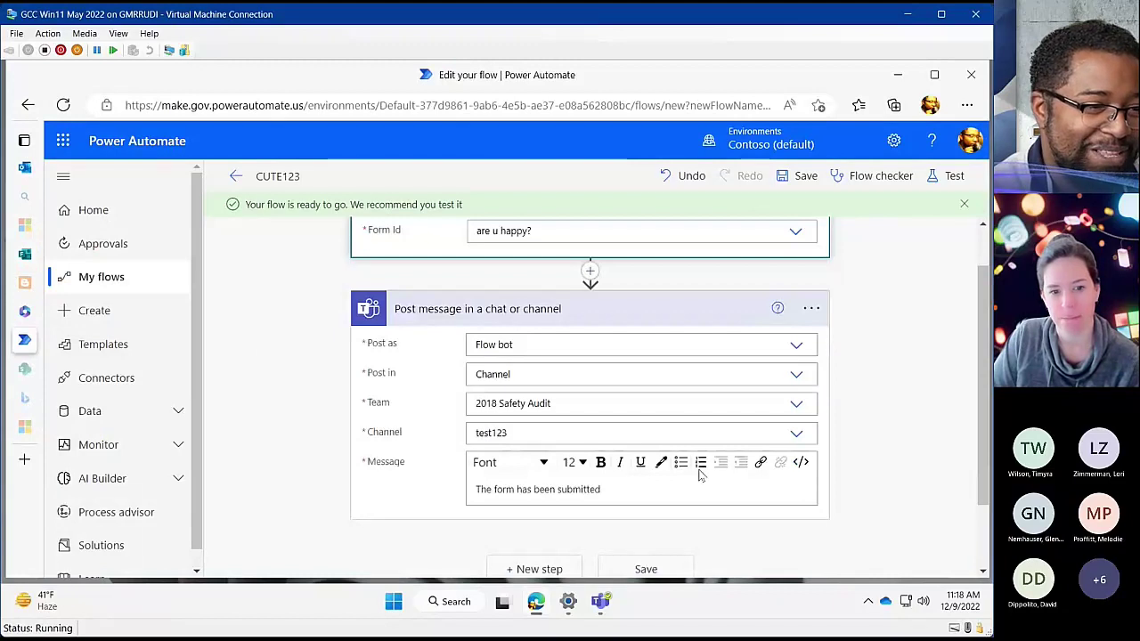
# Step: Set the posting action's channel to General in the 2018 Safety Audit team and save the flow
pyautogui.click(792, 407)
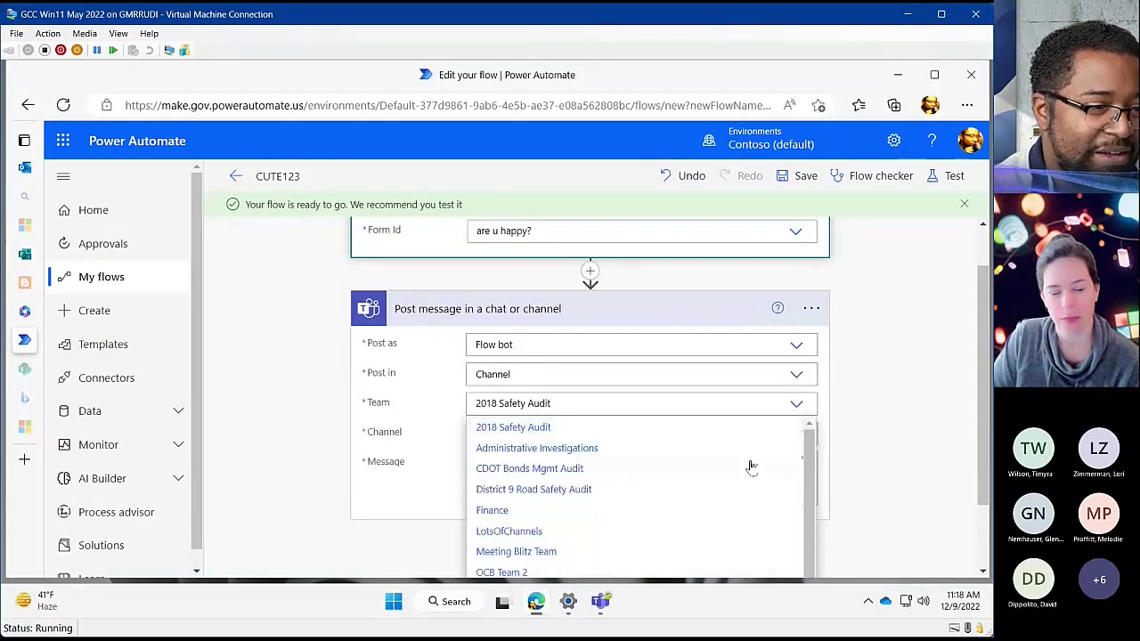
pyautogui.scroll(-1, 750, 465)
pyautogui.scroll(1, 750, 466)
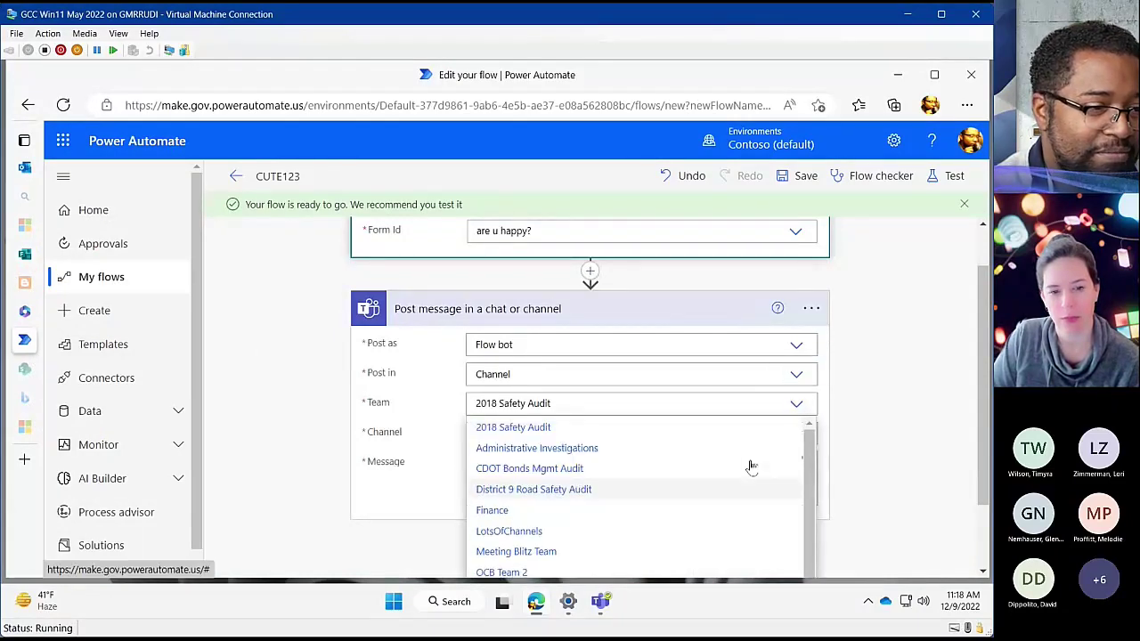
pyautogui.click(614, 430)
pyautogui.click(795, 435)
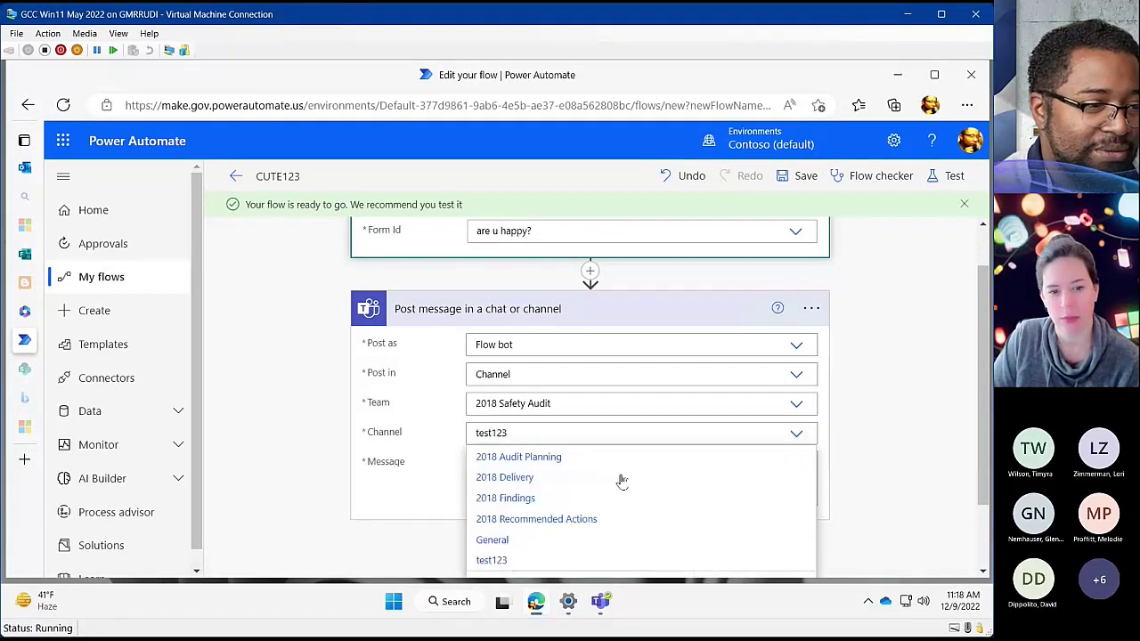
pyautogui.click(522, 487)
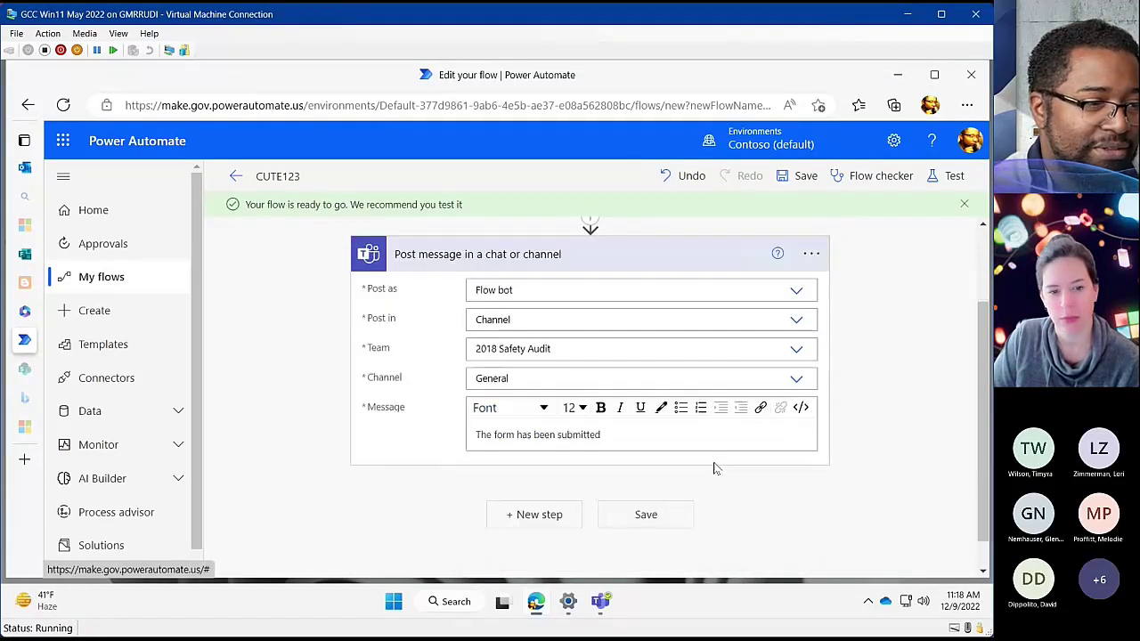
pyautogui.click(645, 514)
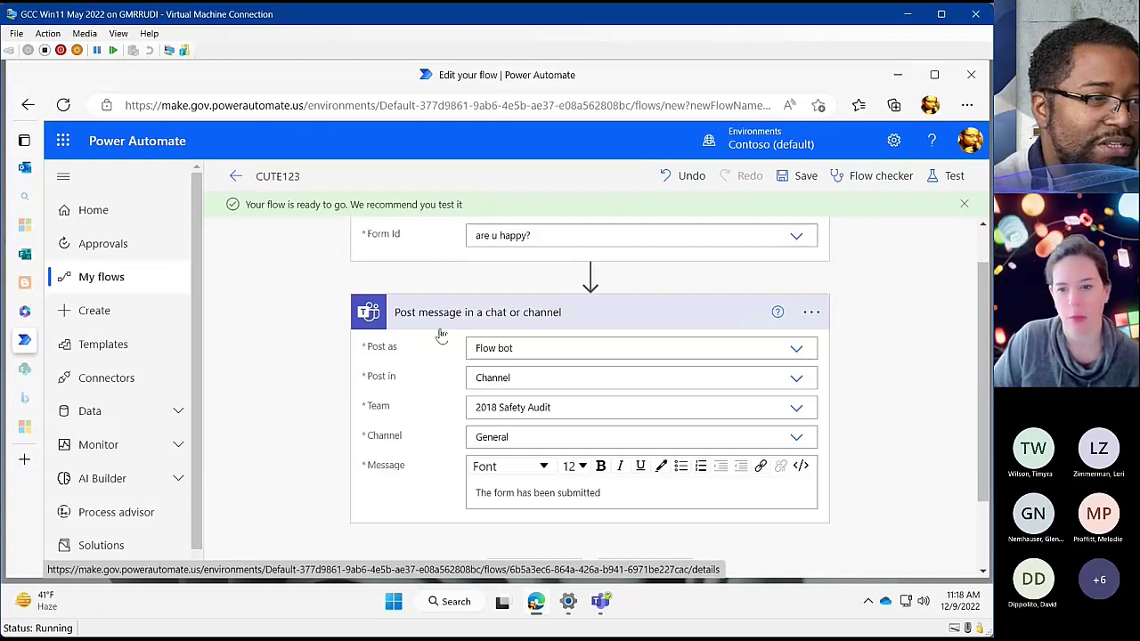
# Step: Go back to the CUTE123 details page and open the Dec 9, 11:17 AM run from the run history
pyautogui.click(230, 178)
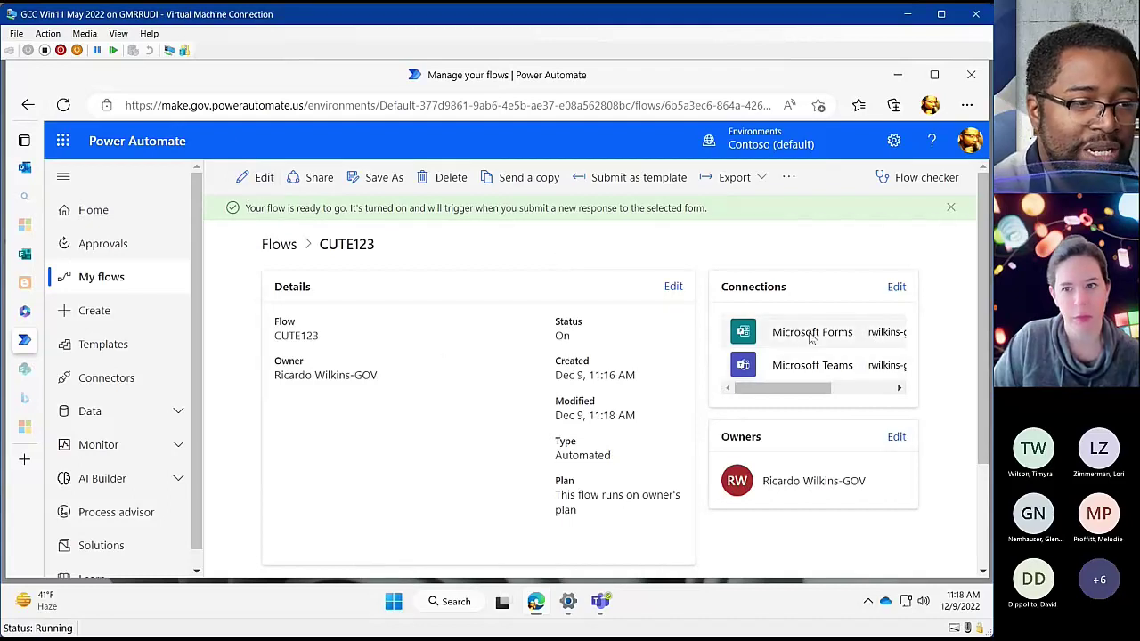
pyautogui.scroll(-3, 936, 376)
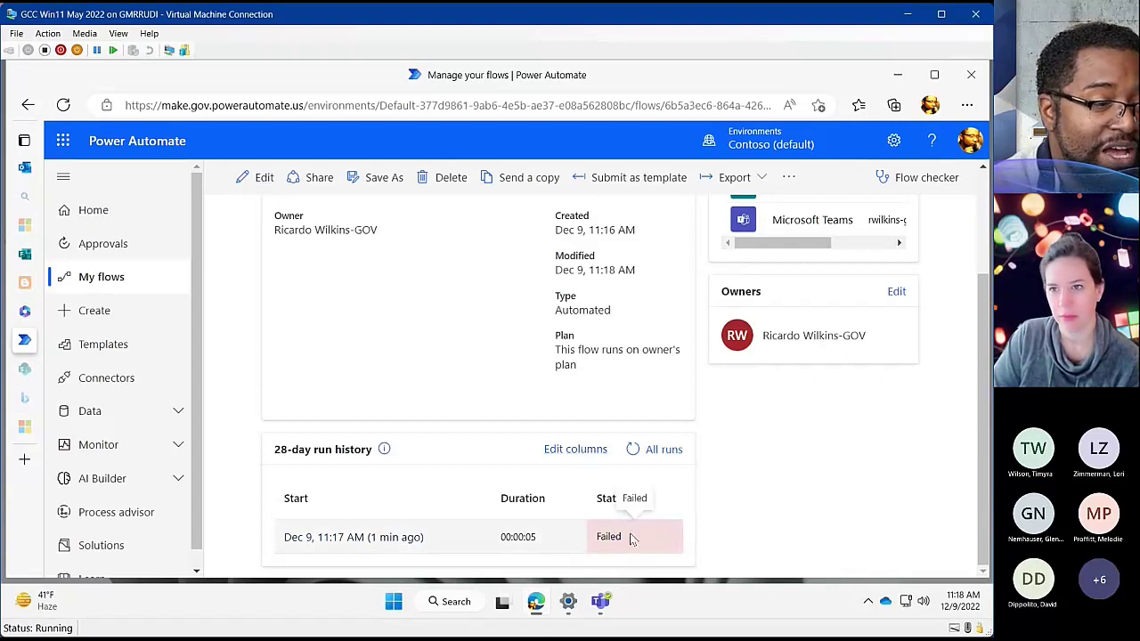
pyautogui.click(395, 538)
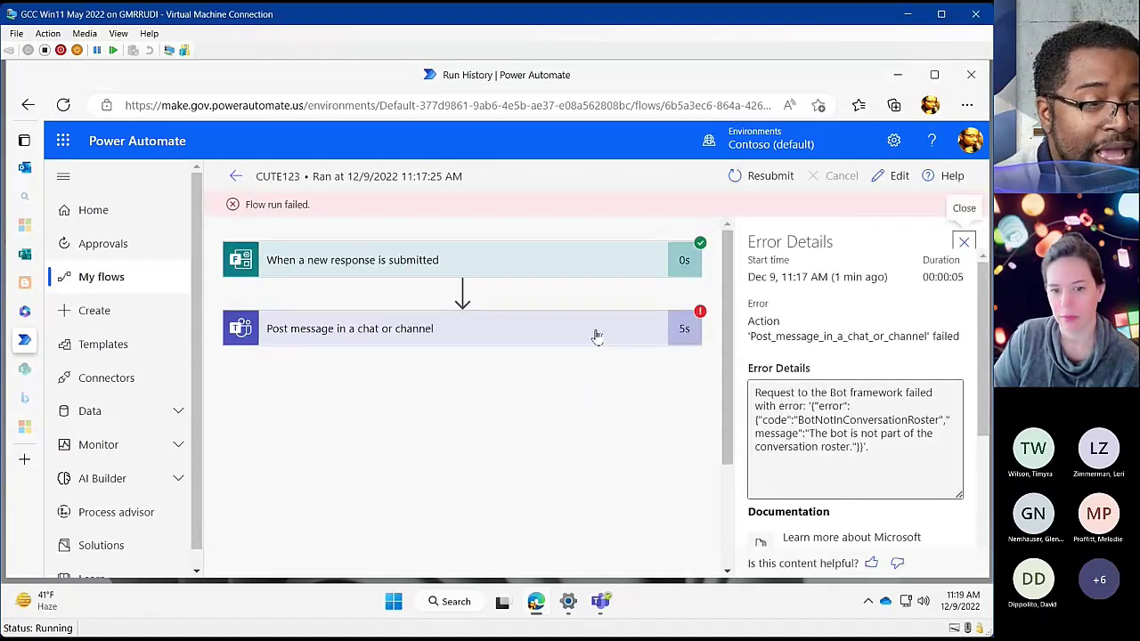
# Step: Expand the run's "Post message in a chat or channel" action, examine its outputs and error details, and return to the flow's details page
pyautogui.click(542, 330)
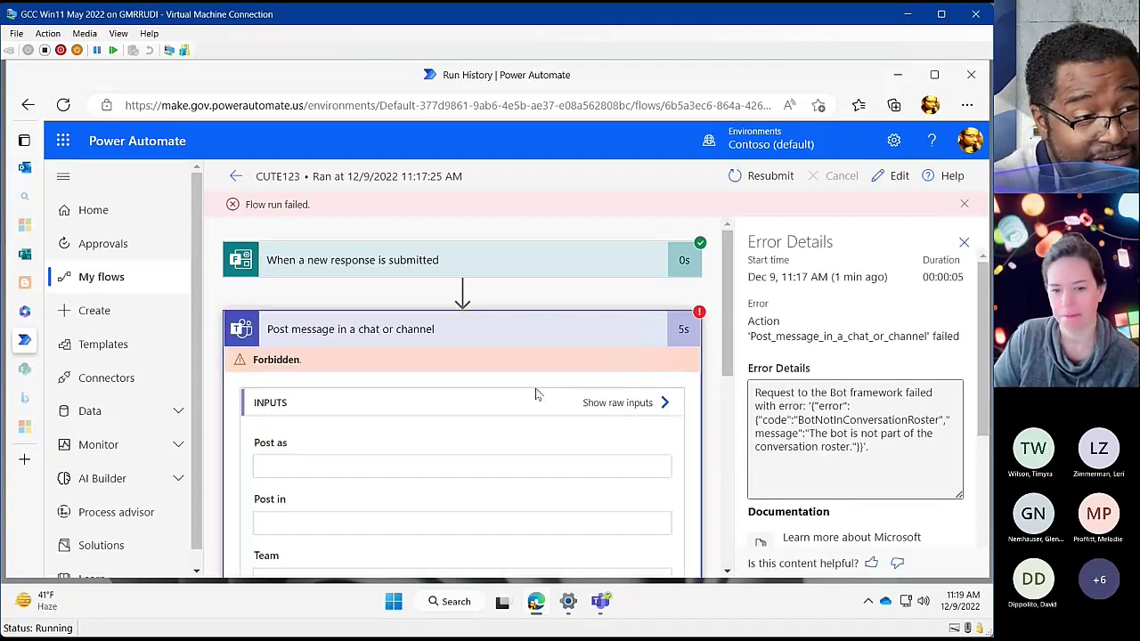
pyautogui.scroll(-10, 535, 395)
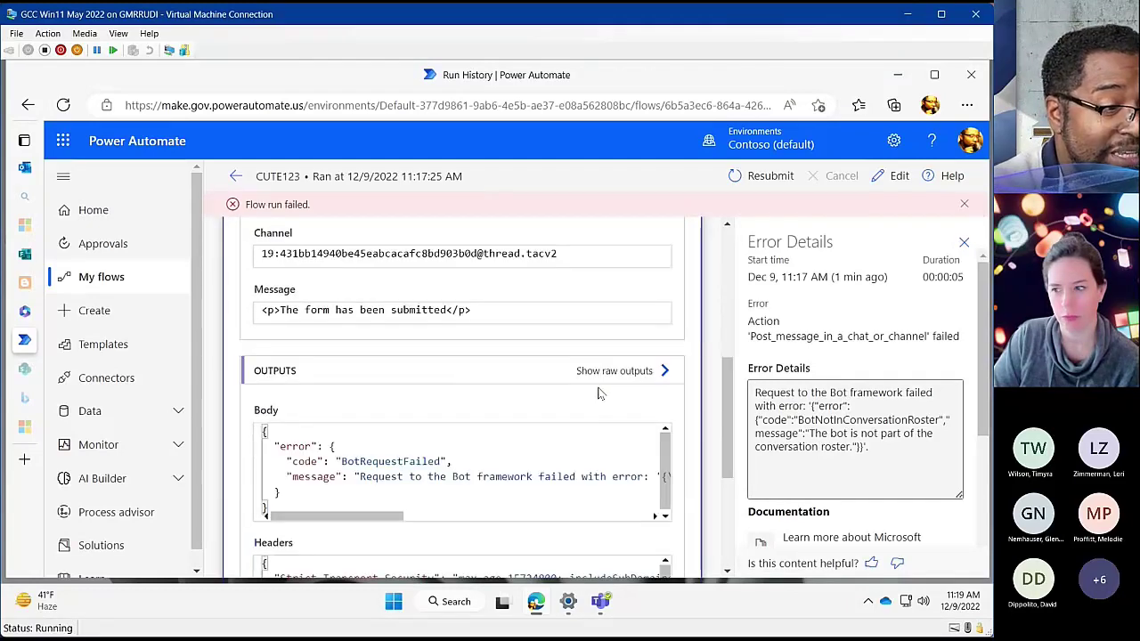
pyautogui.scroll(-1, 583, 419)
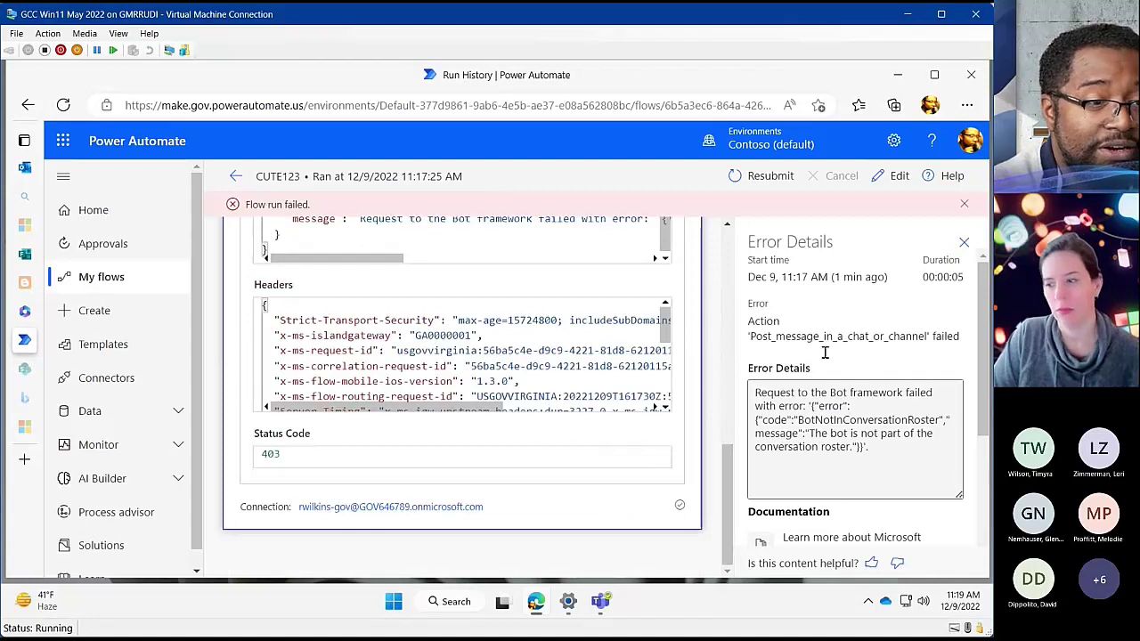
pyautogui.scroll(-1, 915, 332)
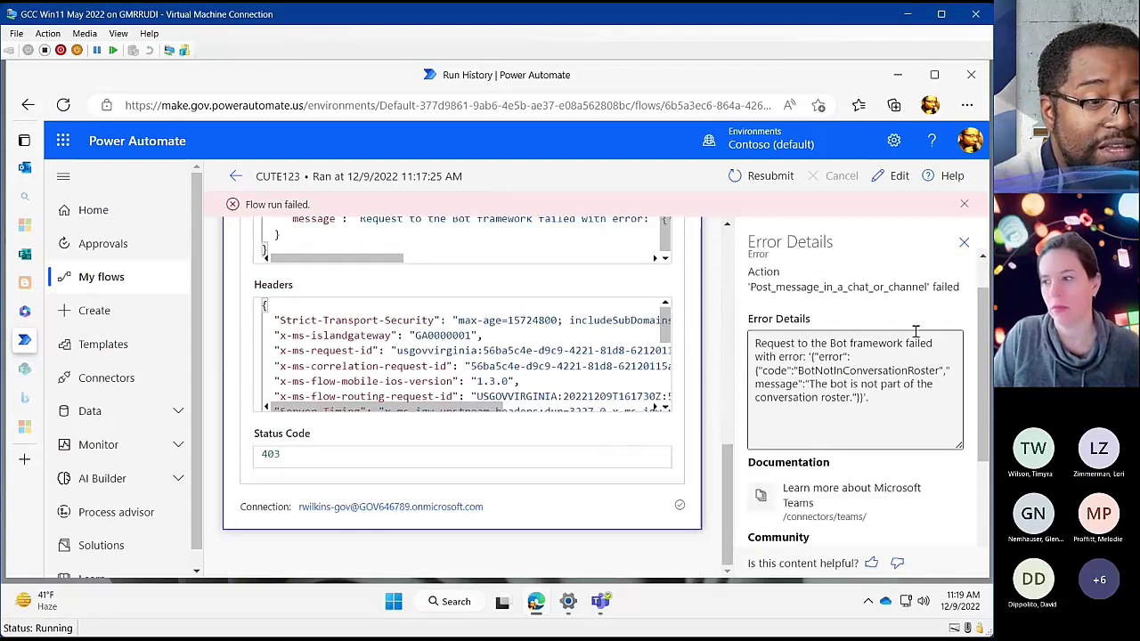
pyautogui.click(845, 381)
pyautogui.moveTo(869, 398); pyautogui.dragTo(763, 384)
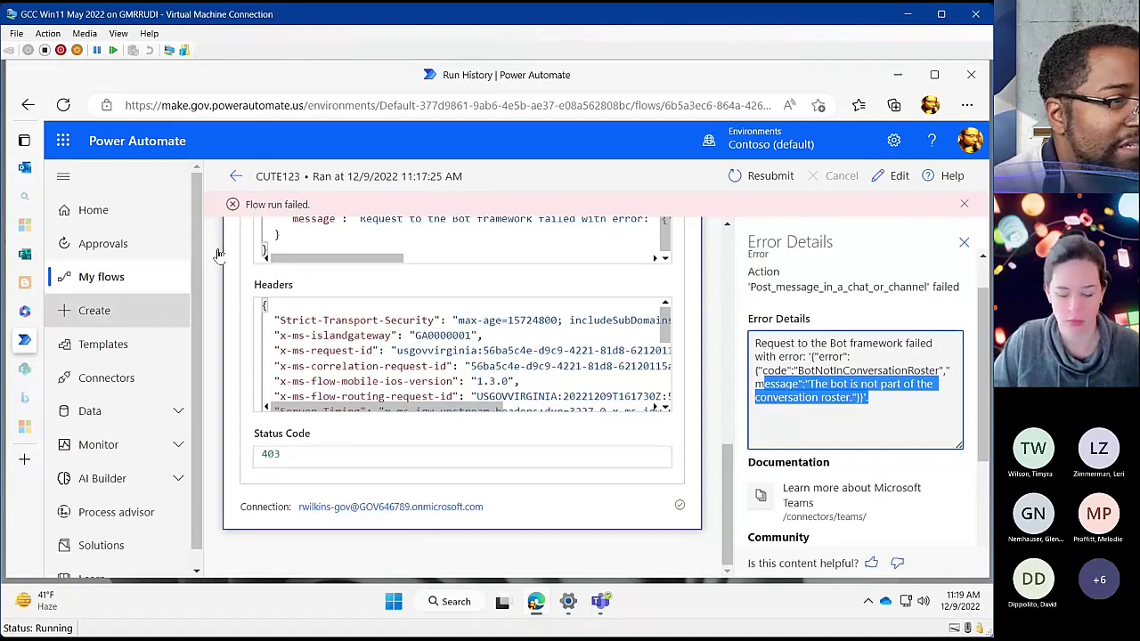
pyautogui.click(230, 175)
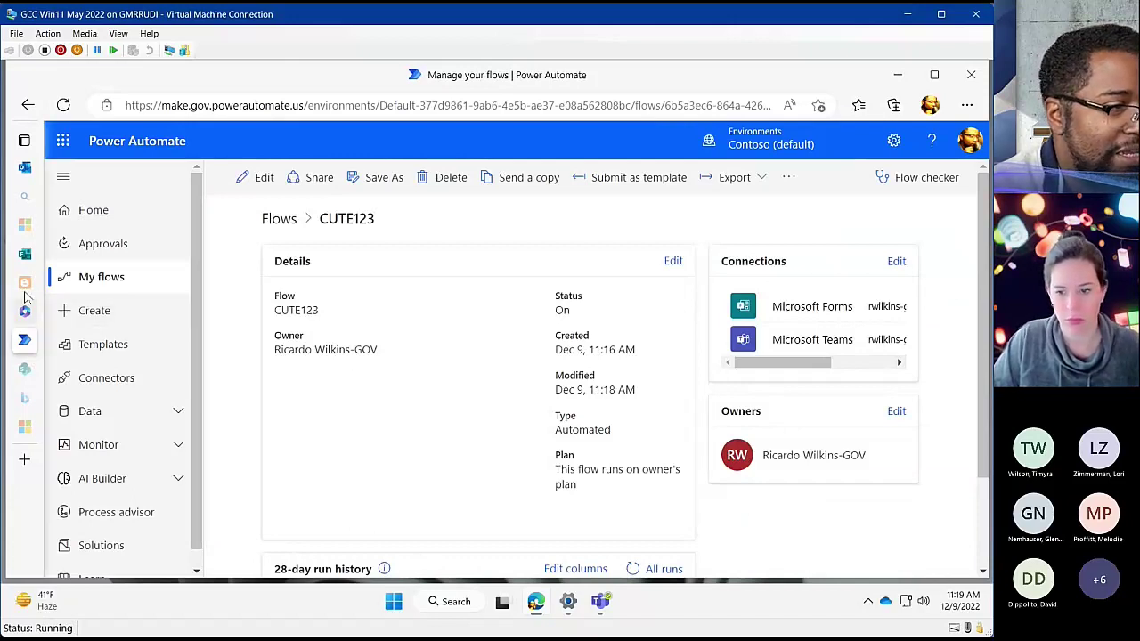
# Step: Switch to the "are u happy?" form preview and submit another response with the answer "yes"
pyautogui.click(25, 254)
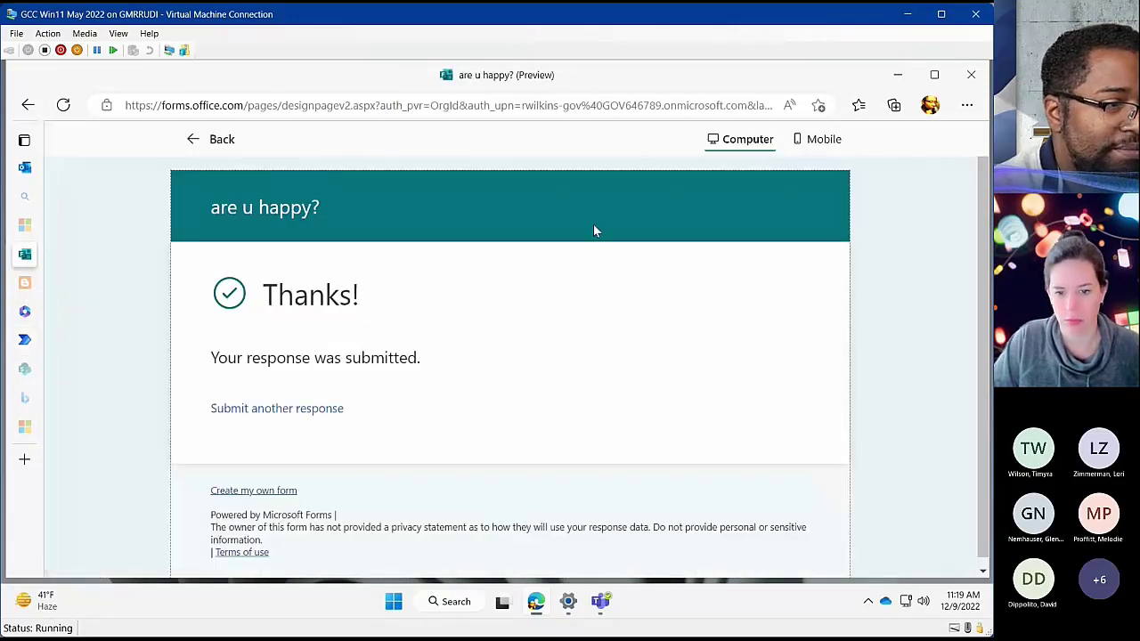
pyautogui.click(318, 406)
pyautogui.click(250, 379)
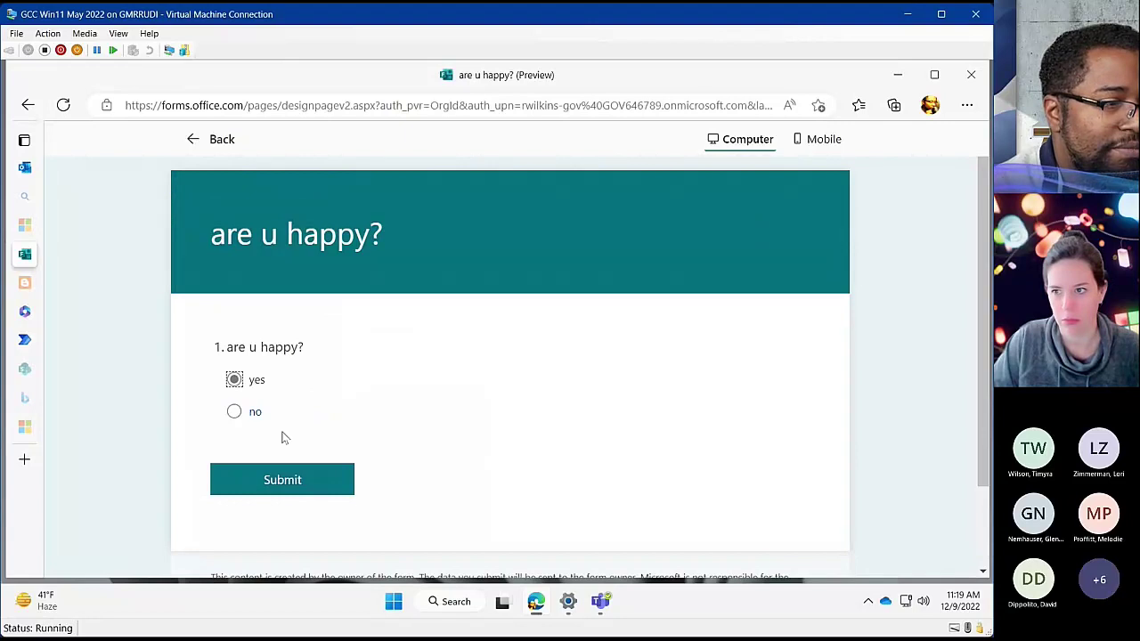
pyautogui.click(283, 480)
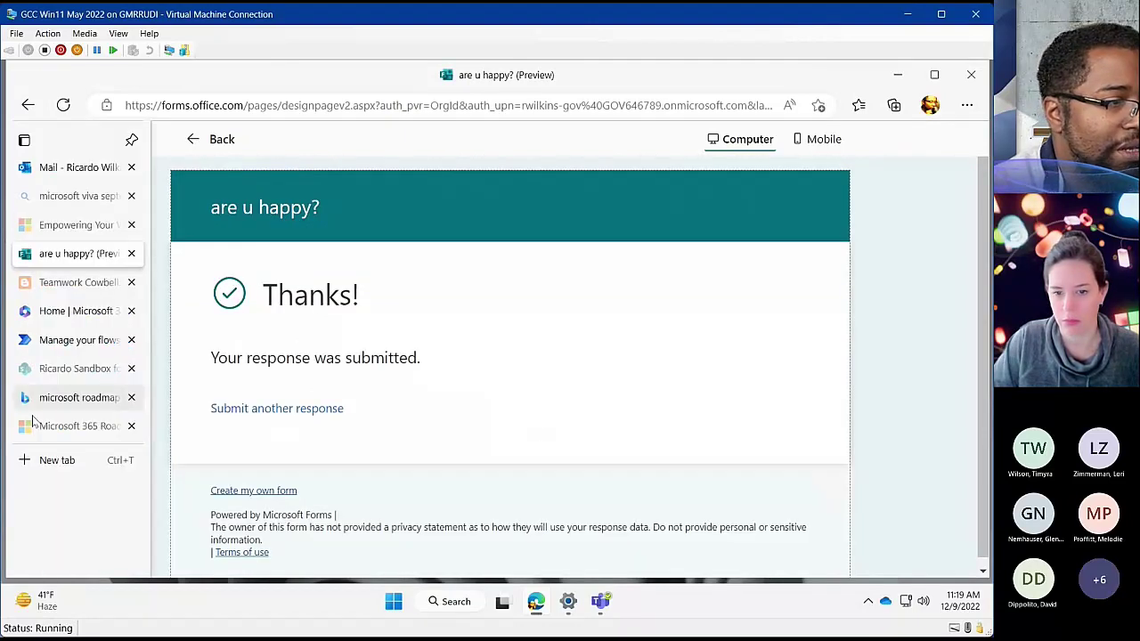
# Step: Switch to Teams and open the new Power Automate message notification in the activity feed
pyautogui.click(537, 606)
pyautogui.click(537, 604)
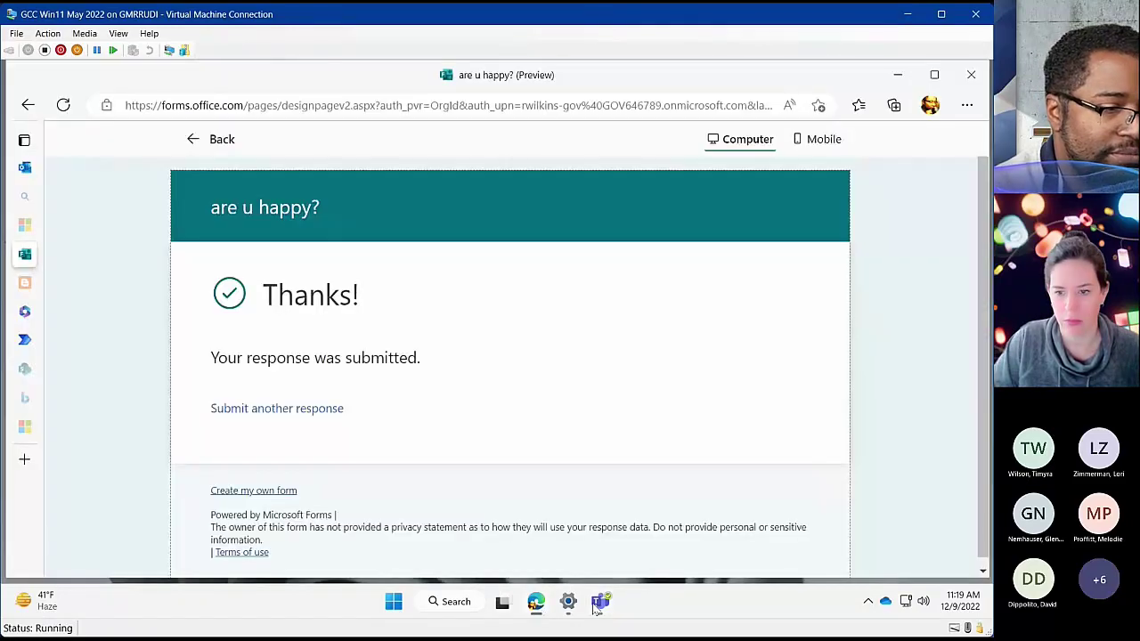
pyautogui.click(600, 602)
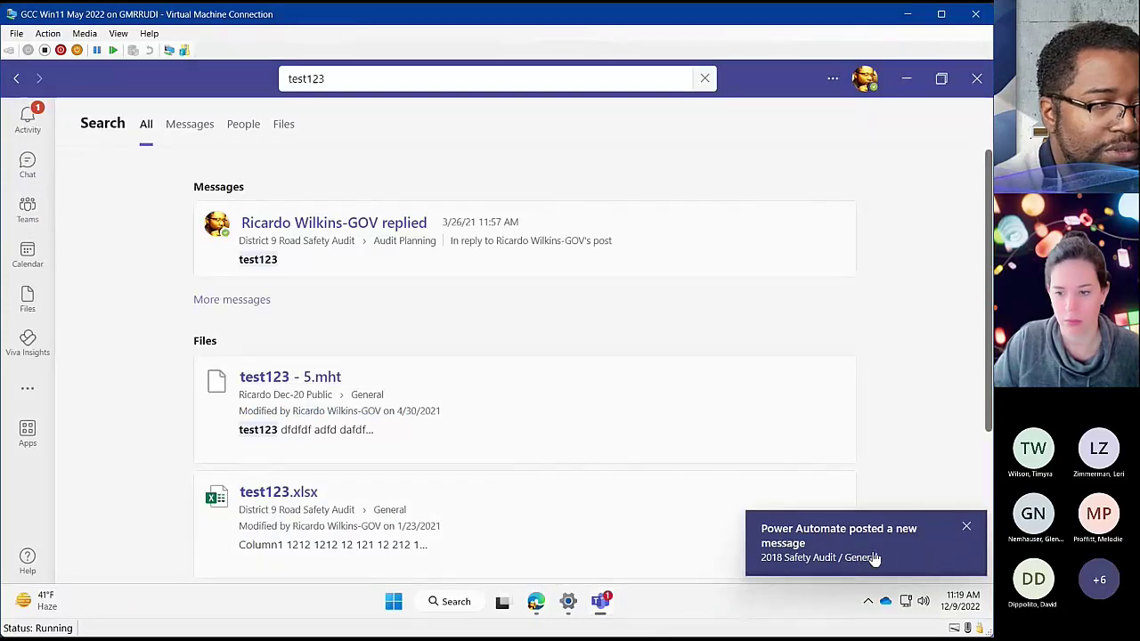
pyautogui.click(28, 119)
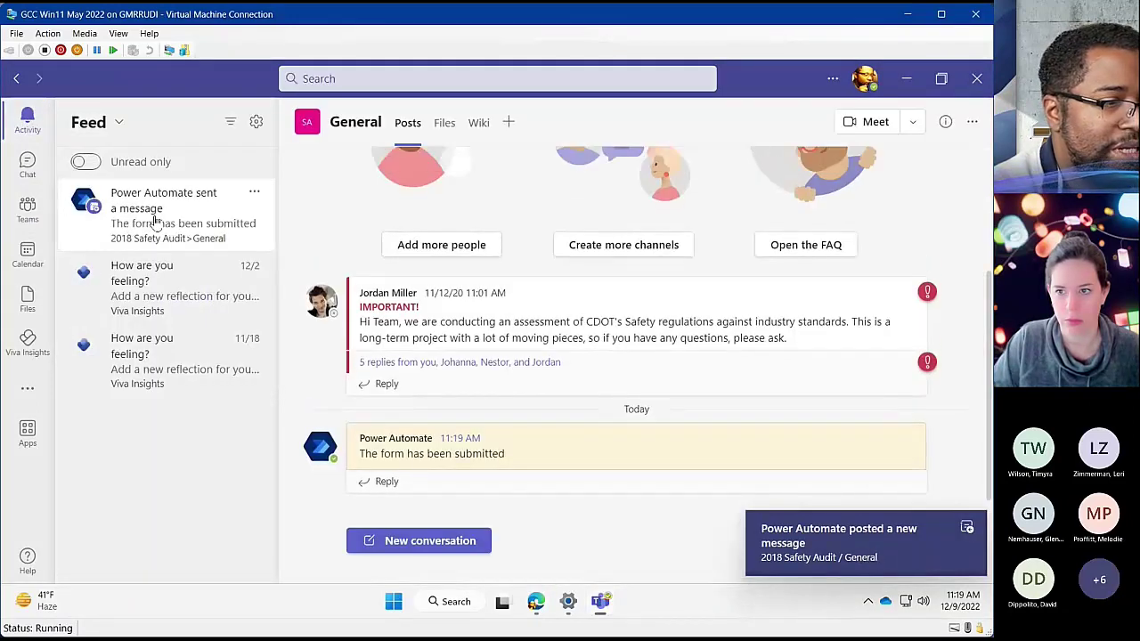
# Step: Open the General channel of the 2018 Safety Audit team and view the Power Automate post
pyautogui.click(28, 211)
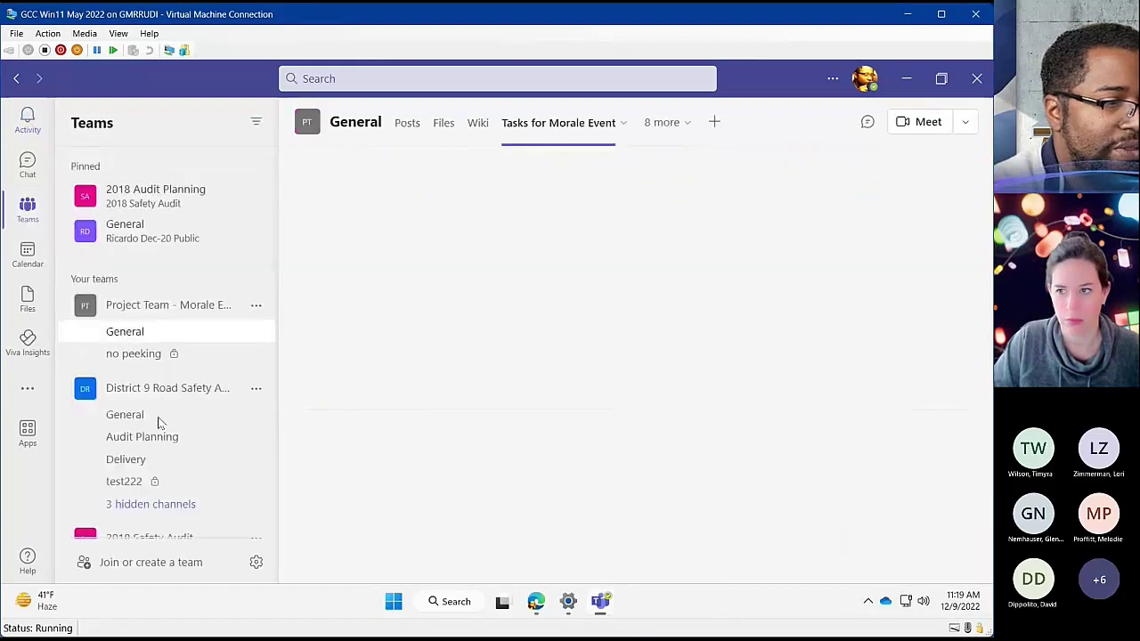
pyautogui.scroll(-3, 140, 410)
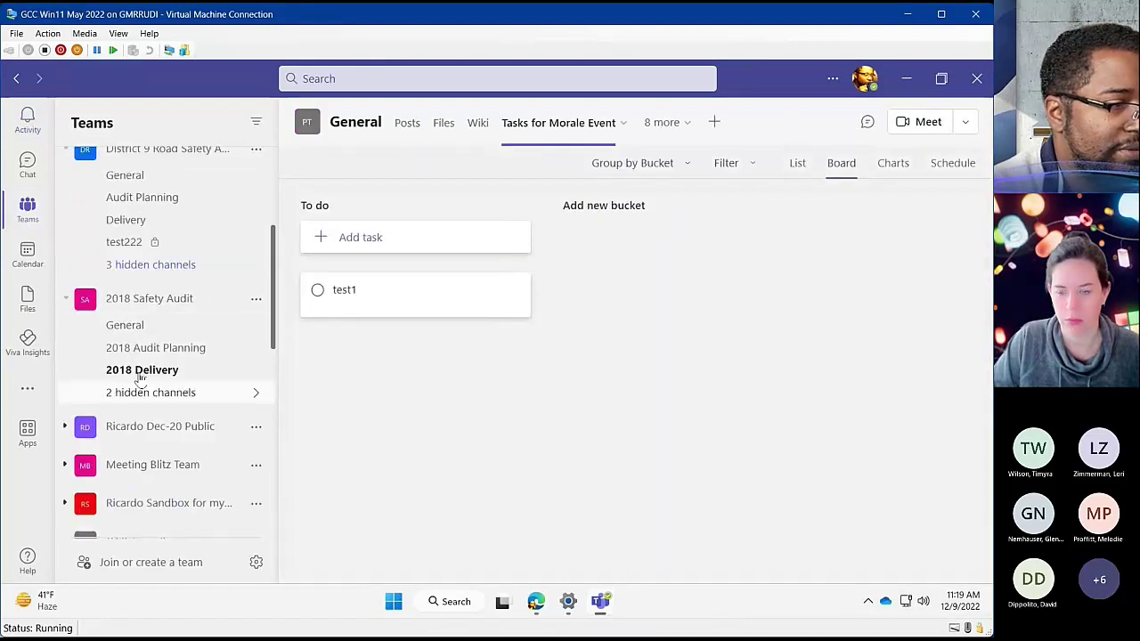
pyautogui.click(146, 325)
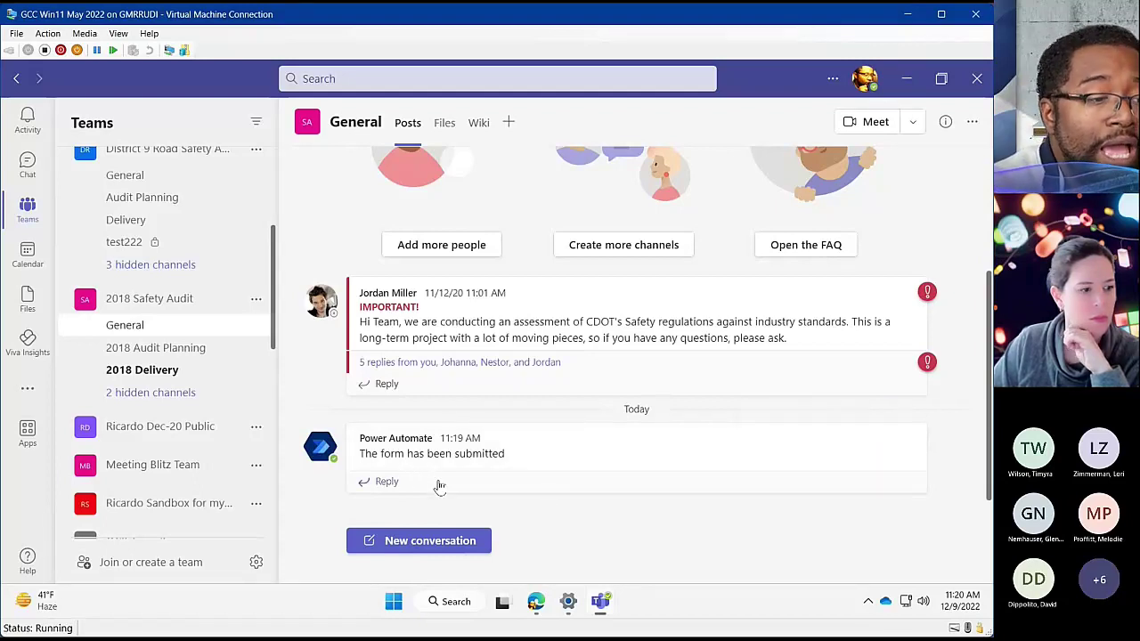
pyautogui.click(407, 481)
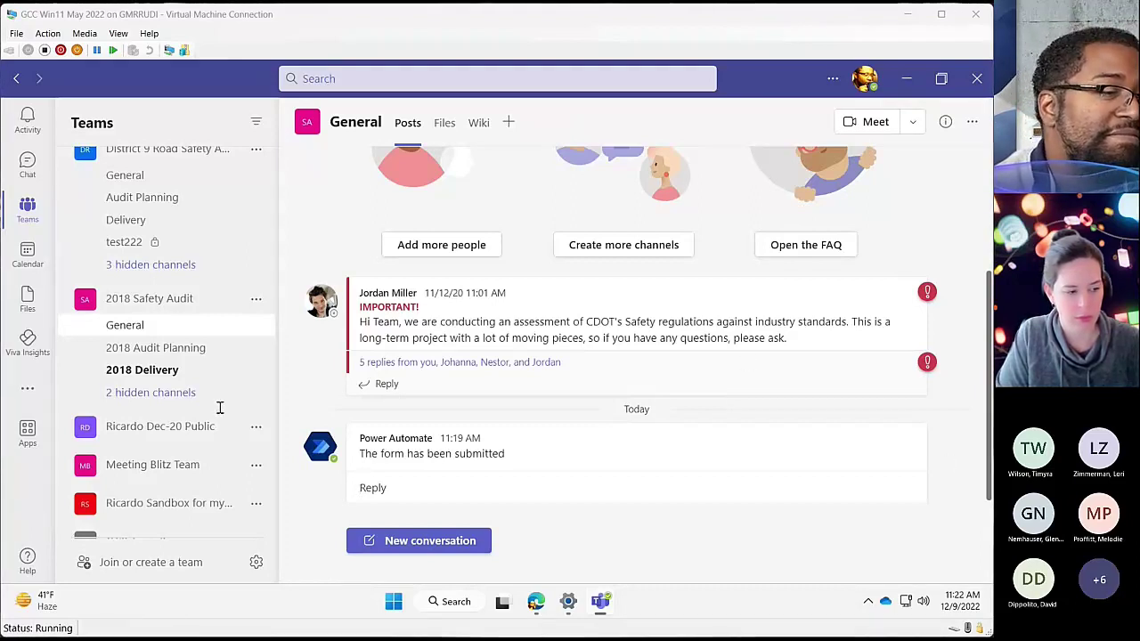
pyautogui.click(648, 292)
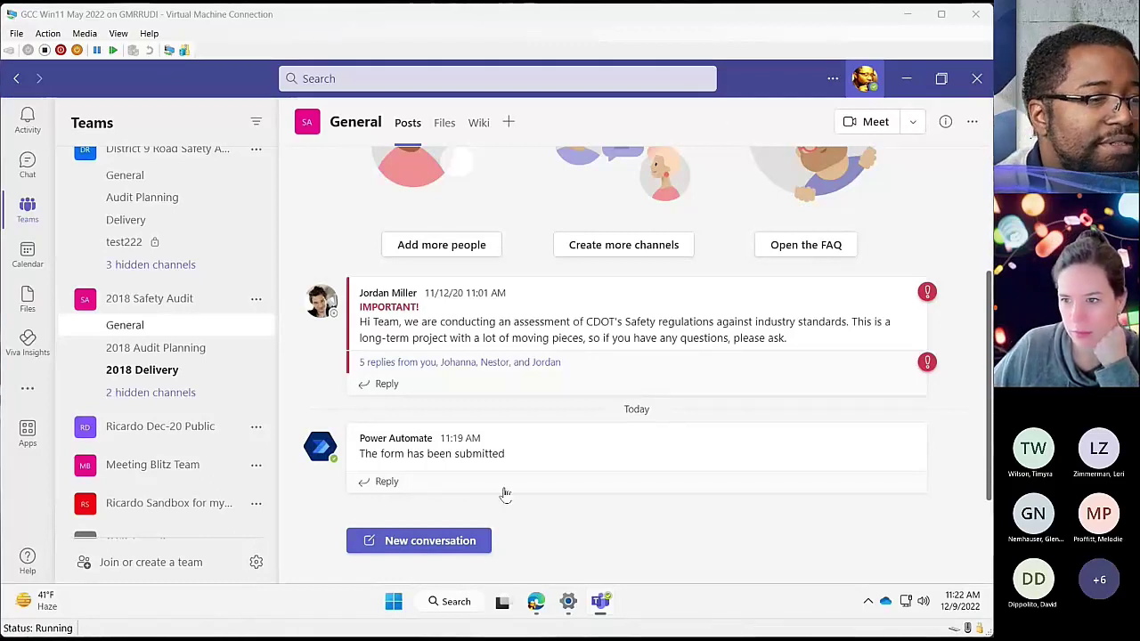
# Step: Switch to Edge and load techcommunity.microsoft.com/t5/public-sector-blog/bg-p/PublicSectorBlog in the form preview's tab
pyautogui.click(537, 602)
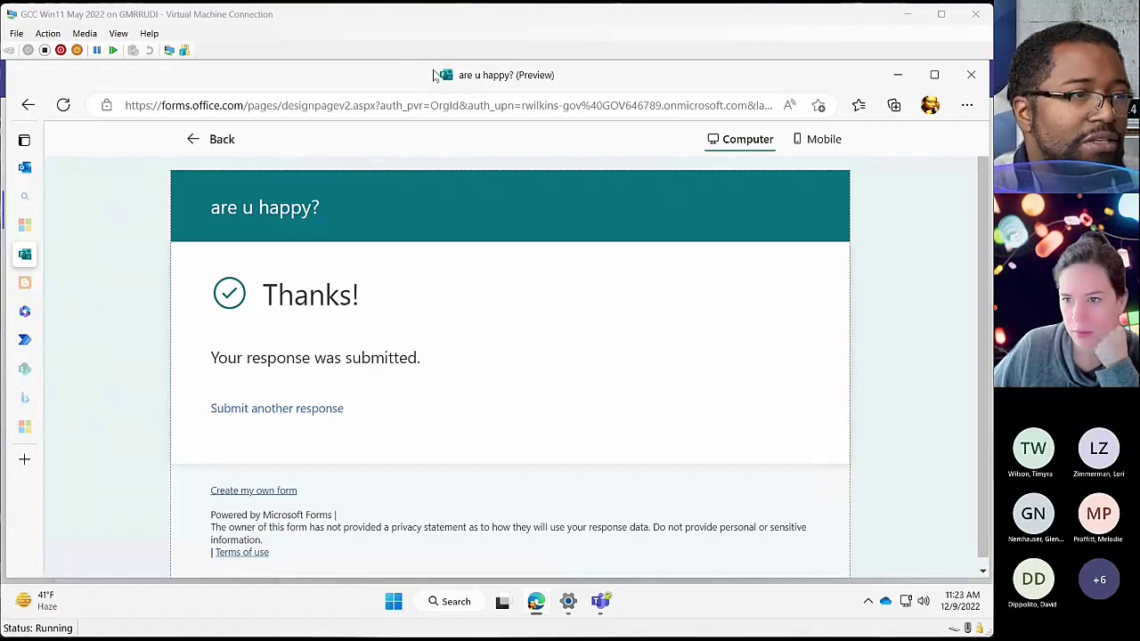
pyautogui.click(535, 105)
pyautogui.moveTo(535, 98); pyautogui.dragTo(549, 105)
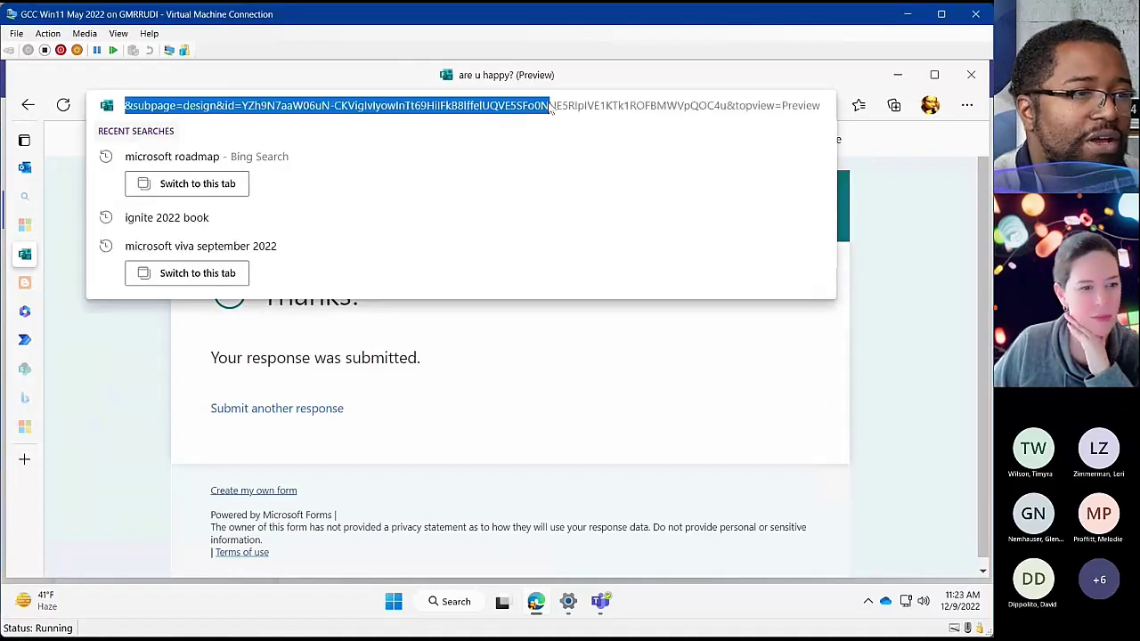
pyautogui.click(864, 280)
pyautogui.click(653, 105)
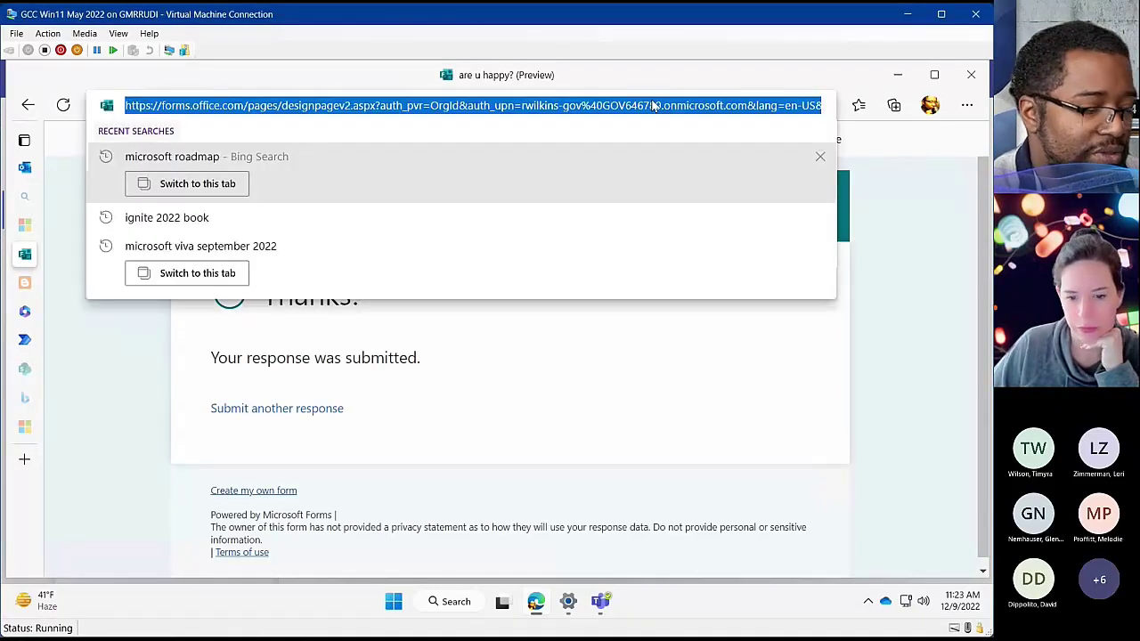
pyautogui.write('https://techcommunity.microsoft.com/t5/public-sector-blog/bg-p/PublicSectorBlog')
pyautogui.press('Return')
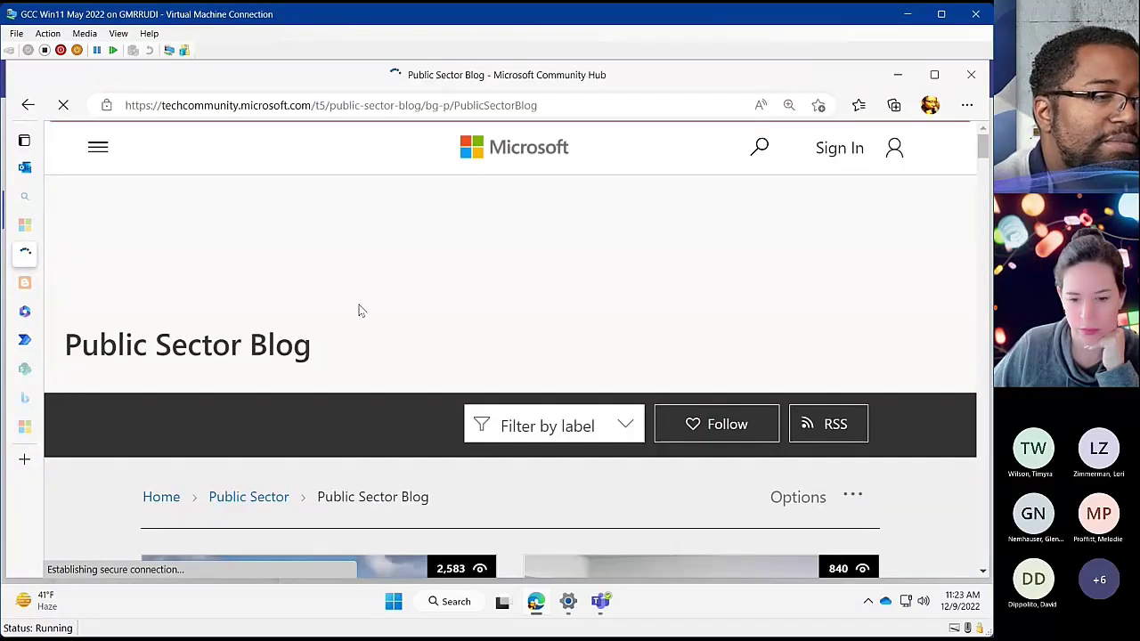
# Step: Look through the posts on the Public Sector Blog, including the monthly Microsoft 365 US Public Sector Roadmap newsletters
pyautogui.scroll(-5, 912, 395)
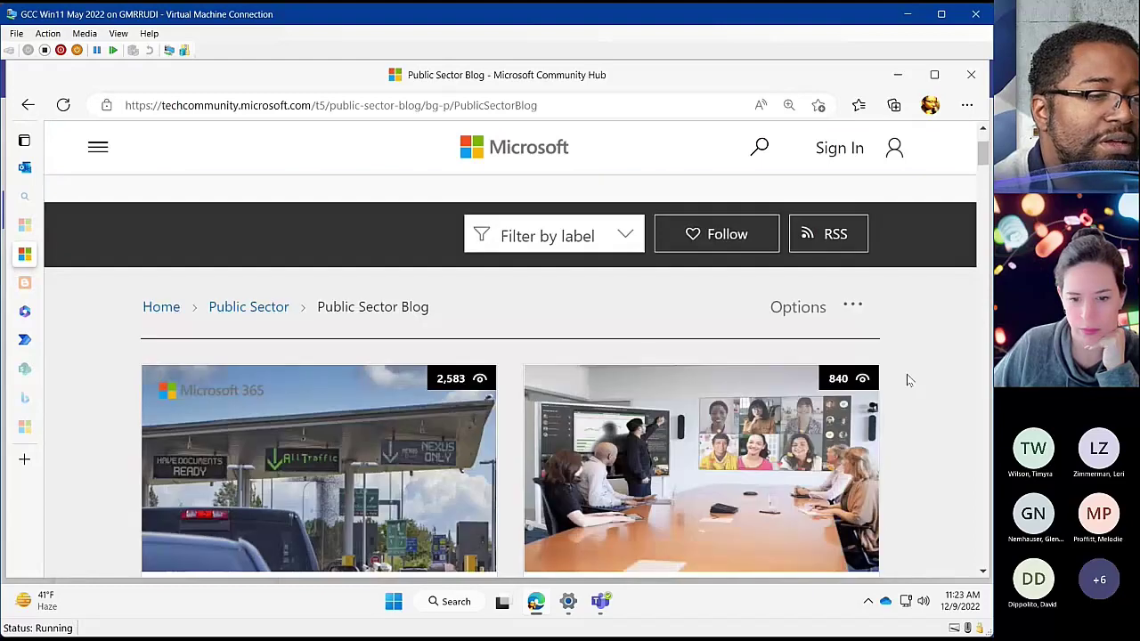
pyautogui.scroll(-4, 912, 395)
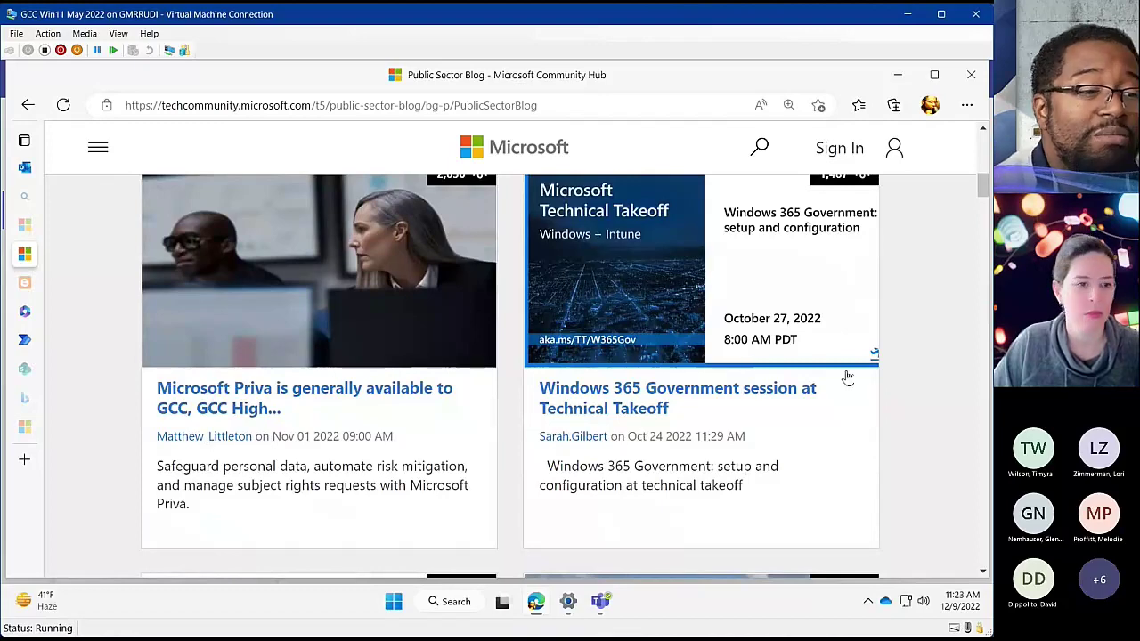
pyautogui.scroll(-5, 912, 396)
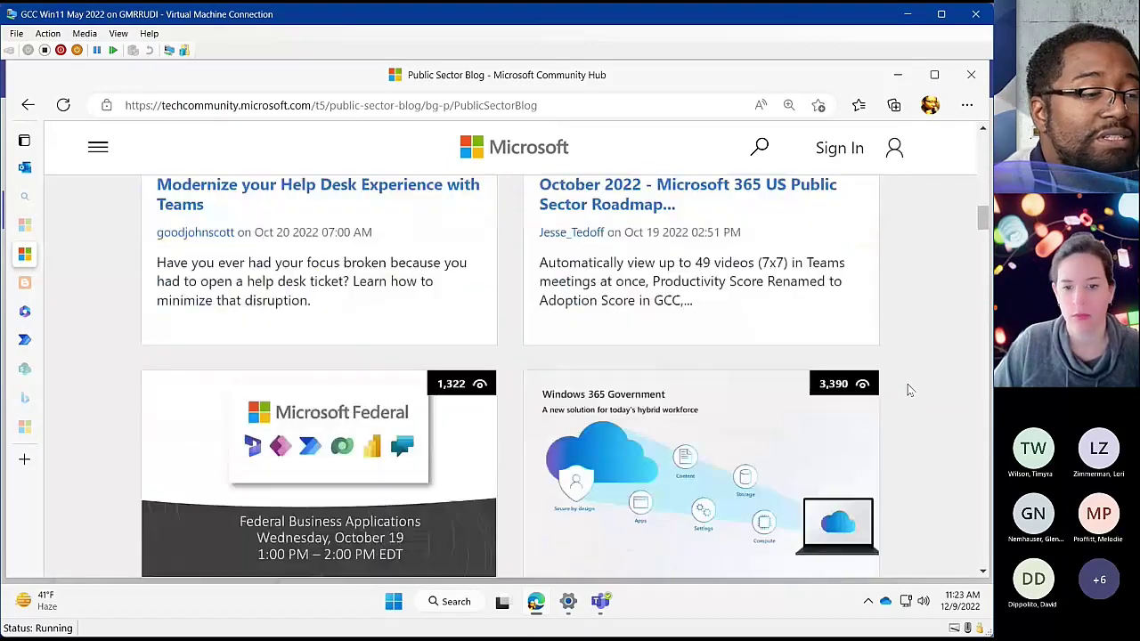
pyautogui.scroll(-2, 909, 392)
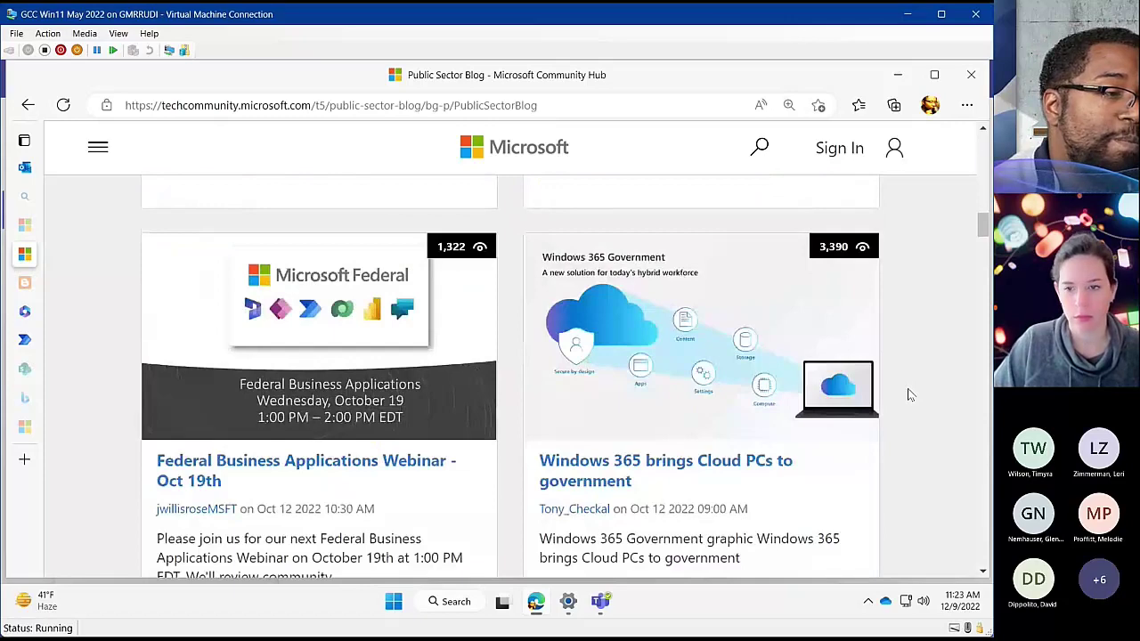
pyautogui.scroll(2, 909, 392)
pyautogui.scroll(8, 926, 419)
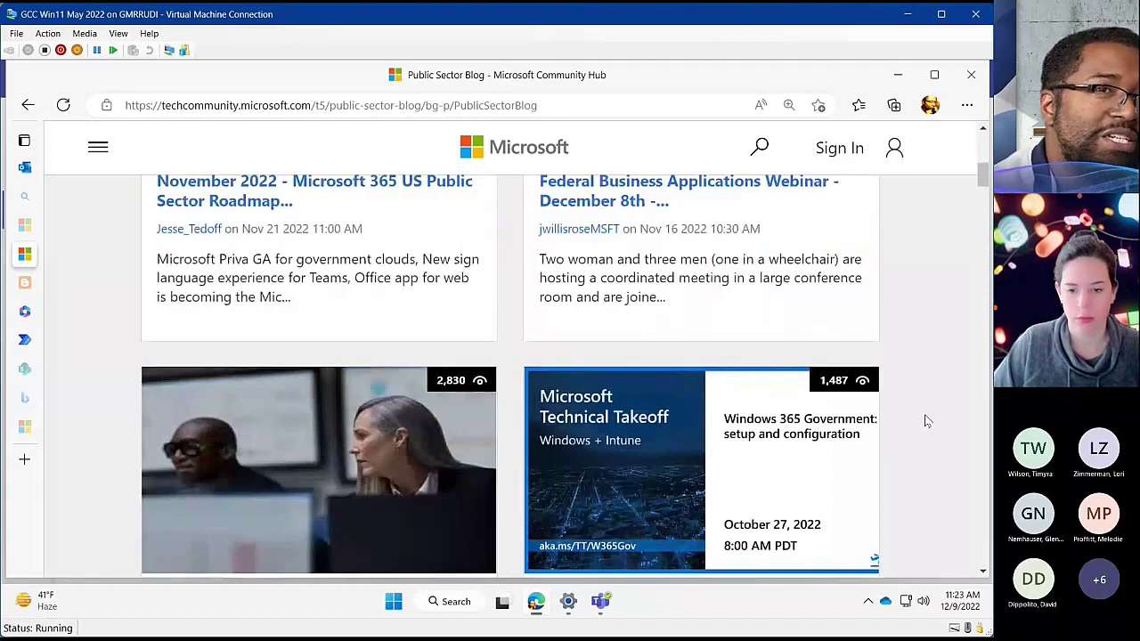
pyautogui.scroll(4, 708, 367)
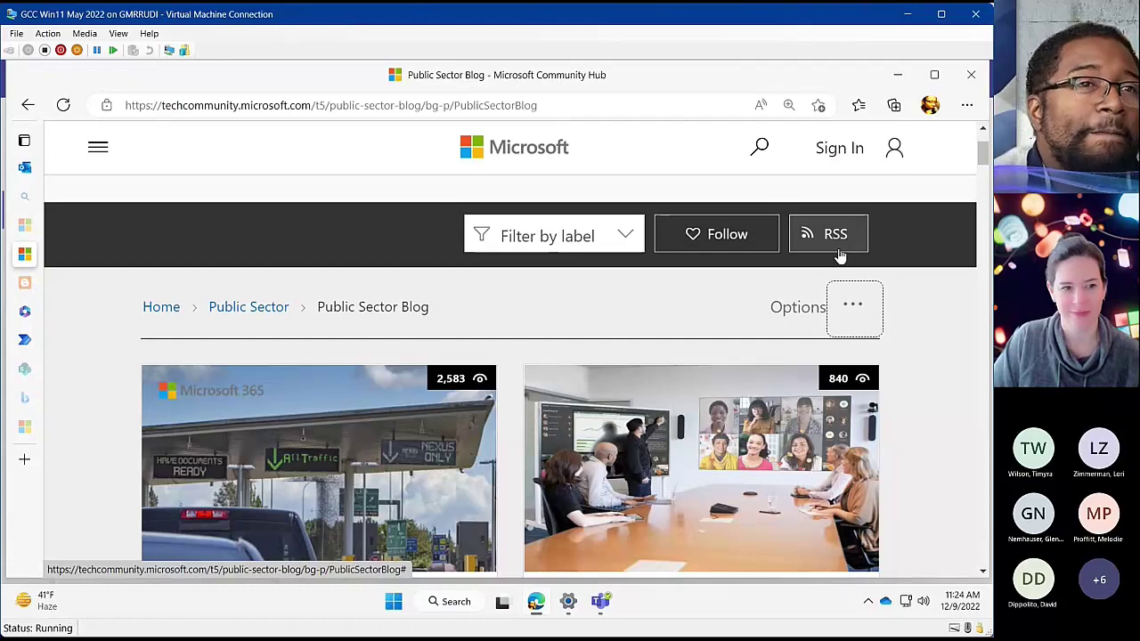
pyautogui.scroll(-2, 840, 255)
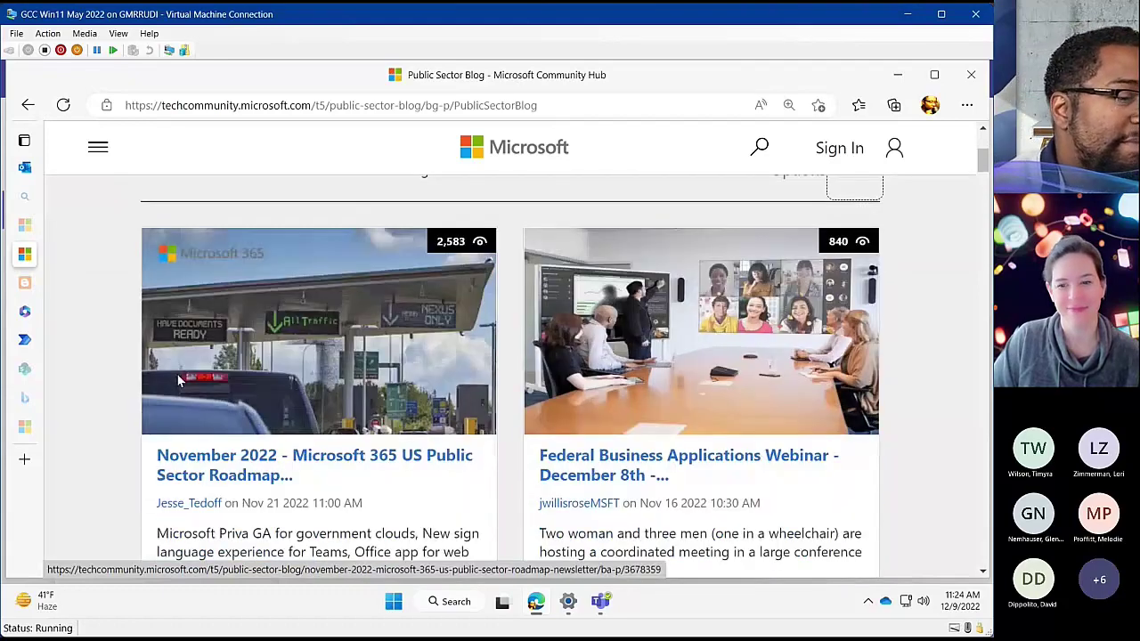
# Step: Switch back to Teams, launch Word, and create a blank document in a maximized window
pyautogui.click(601, 602)
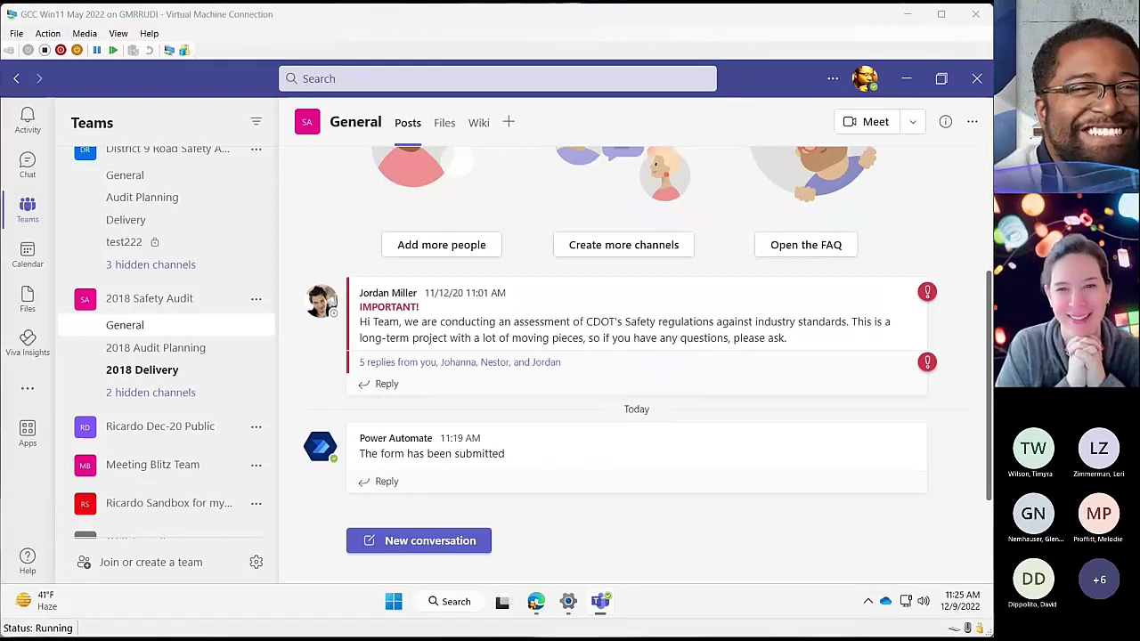
pyautogui.click(315, 204)
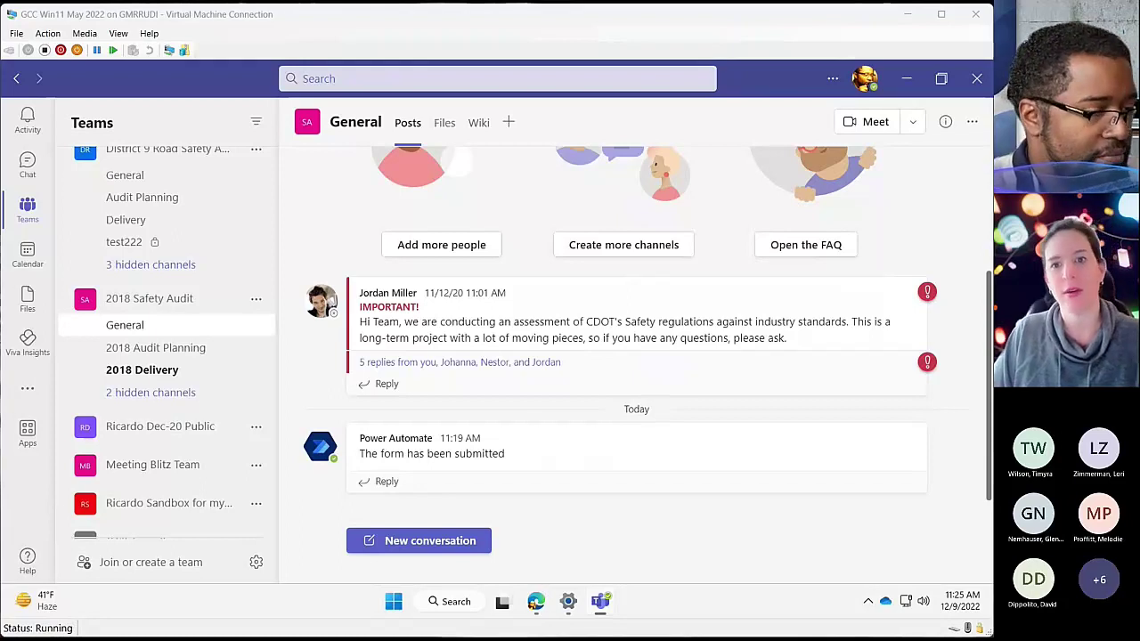
pyautogui.click(390, 599)
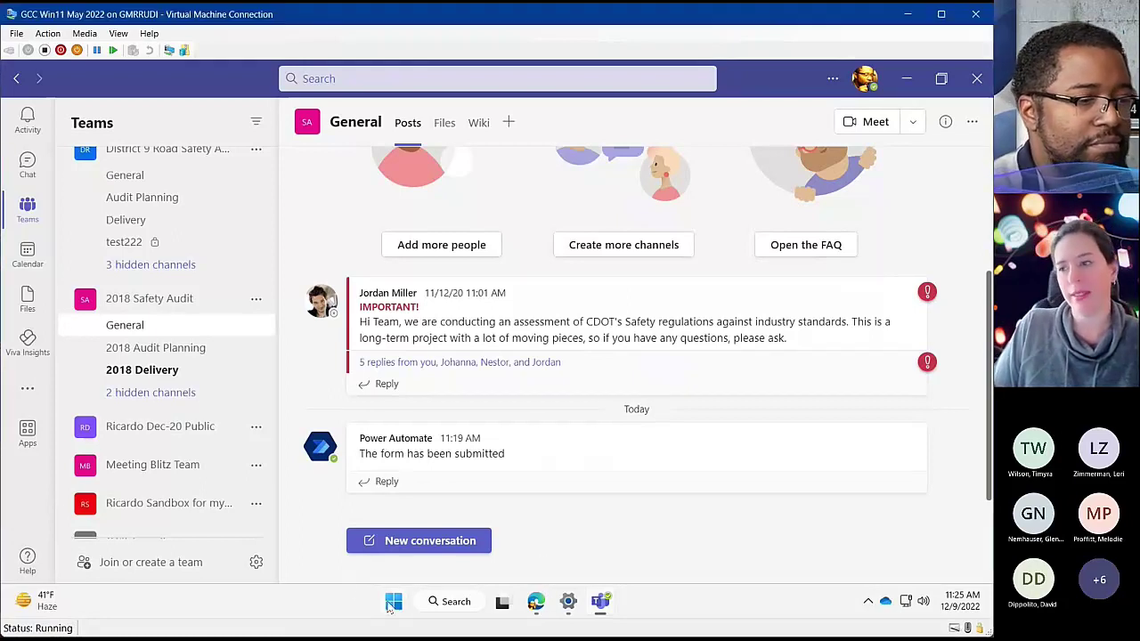
pyautogui.write('wor')
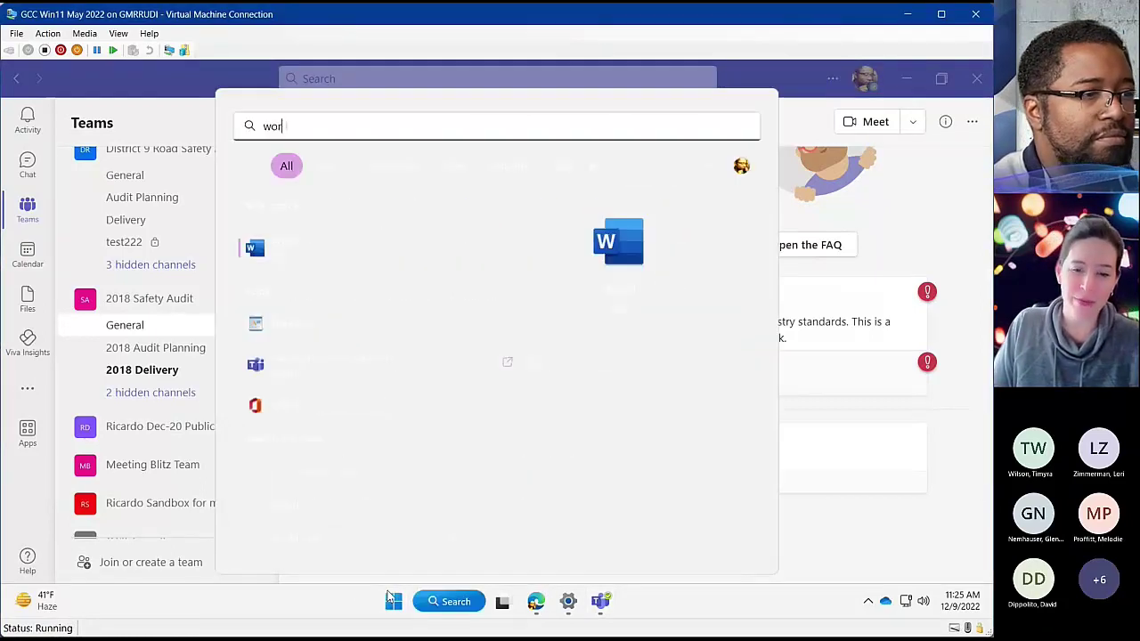
pyautogui.press('Return')
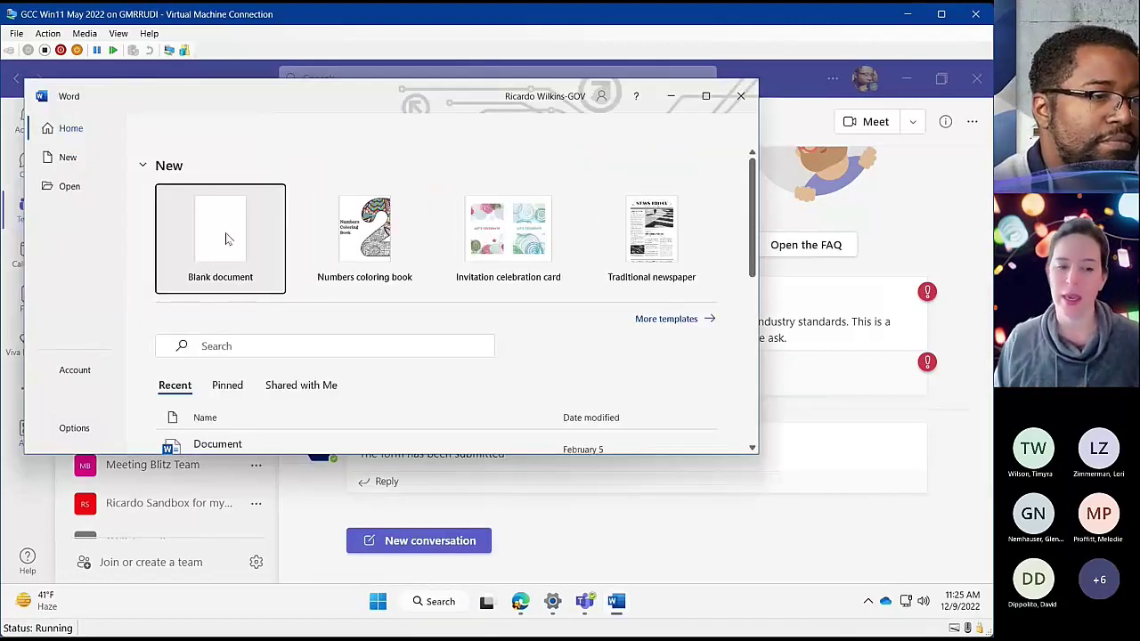
pyautogui.click(225, 233)
pyautogui.click(705, 97)
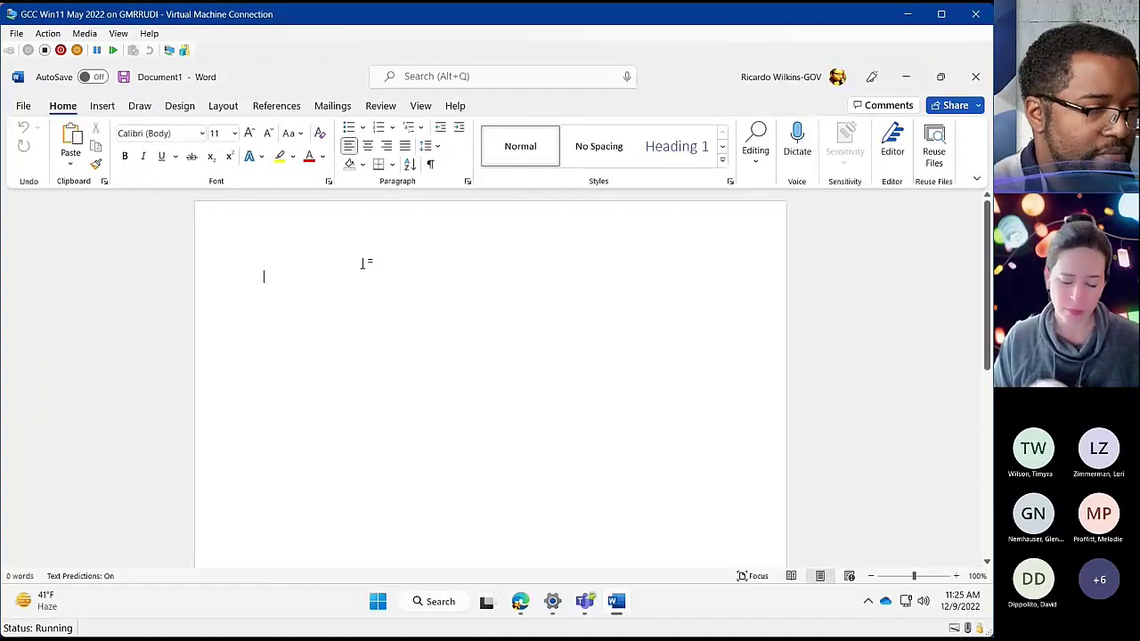
# Step: Paste the copied note with the five service-update links into the document and enlarge all its text to 16 pt
pyautogui.write('Staci, these are the 5 places we have to go to get service updates. There does not seem to be an authoritative source. https://livesend.microsoft.com/ https://admin.microsoft.com/#/MessageCenter https://learn.microsoft.com/en-us/officeupdates/governmentchannel https://techcommunity.microsoft.com/t5/public-sector-blog/bg-p/PublicSectorBlog https://www.microsoft.com/en-us/microsoft-365/roadmap?filters=GCC%2CMicrosoft%20Teams%2CMicrosoft%20Stream%2CWhiteboard')
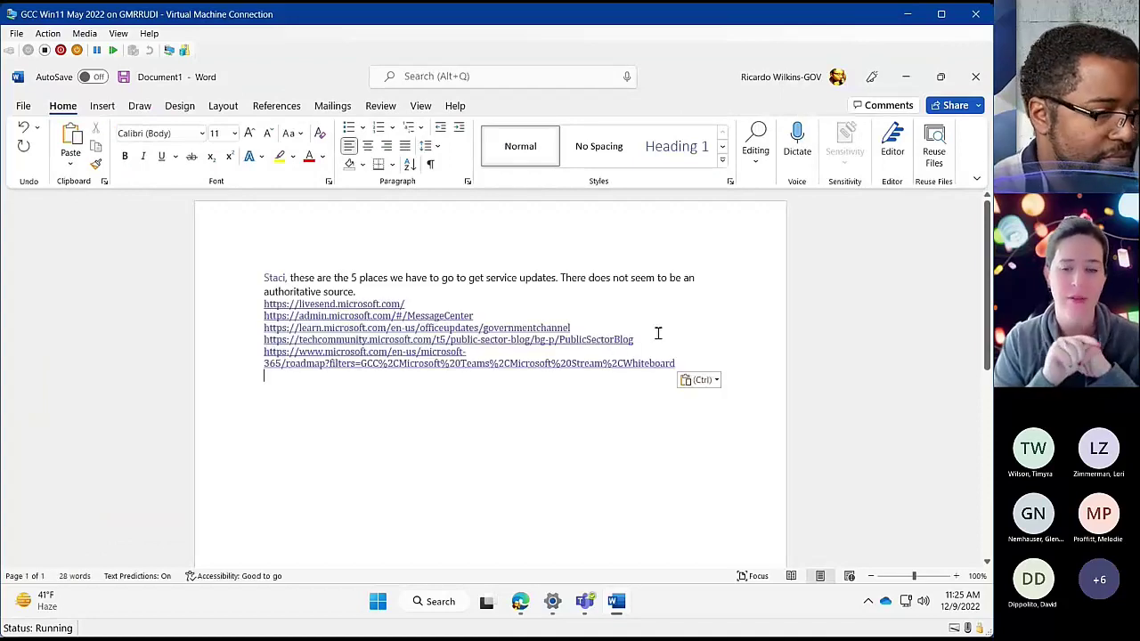
pyautogui.hotkey('ctrl', 'a')
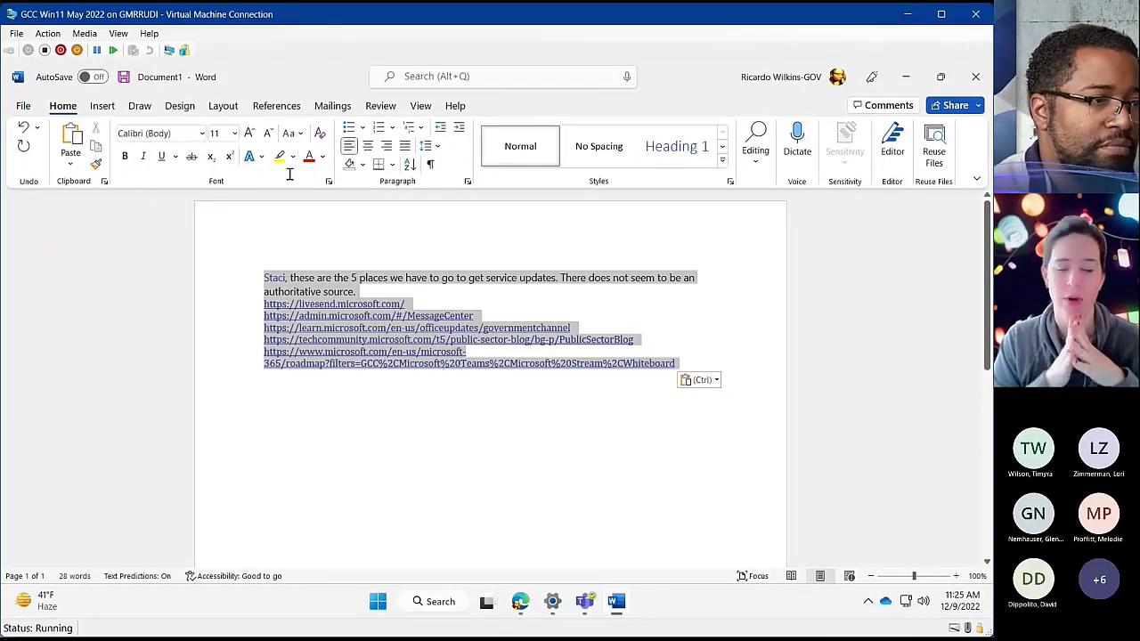
pyautogui.click(250, 133)
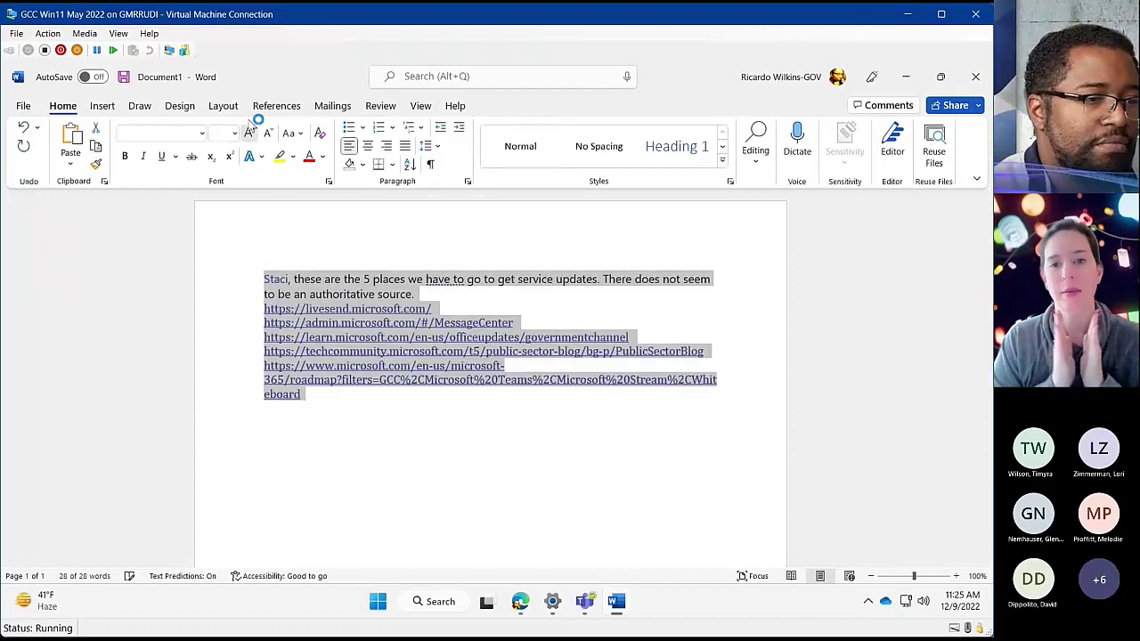
pyautogui.click(251, 132)
# Step: Format the block of links below the introductory sentences as a bulleted list
pyautogui.moveTo(458, 453); pyautogui.dragTo(223, 311)
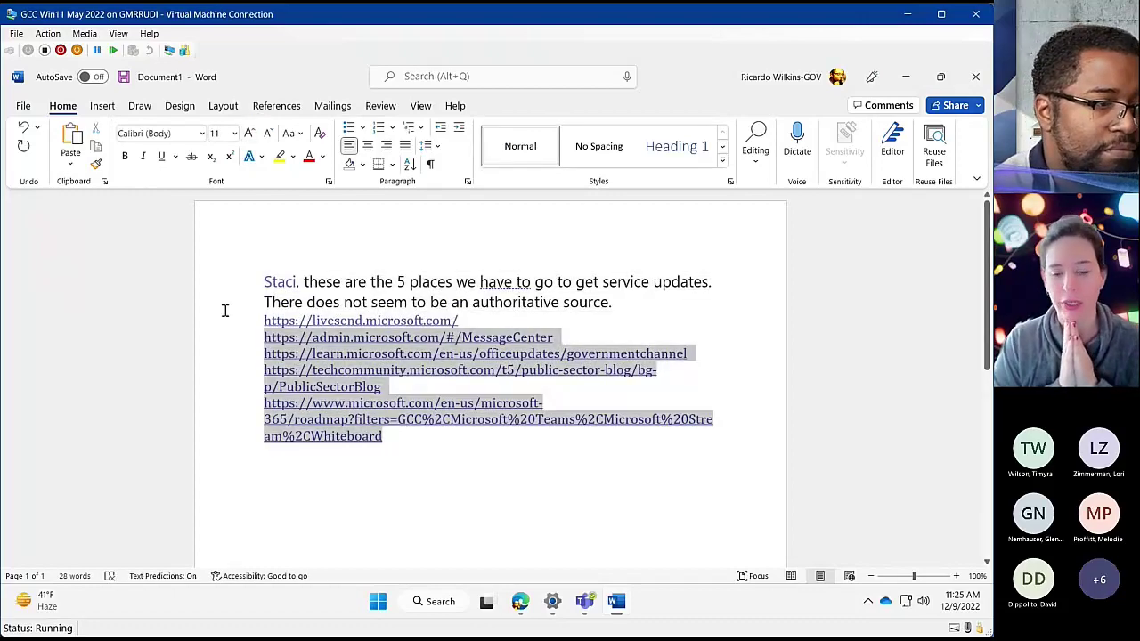
pyautogui.click(348, 128)
pyautogui.click(715, 282)
pyautogui.click(534, 302)
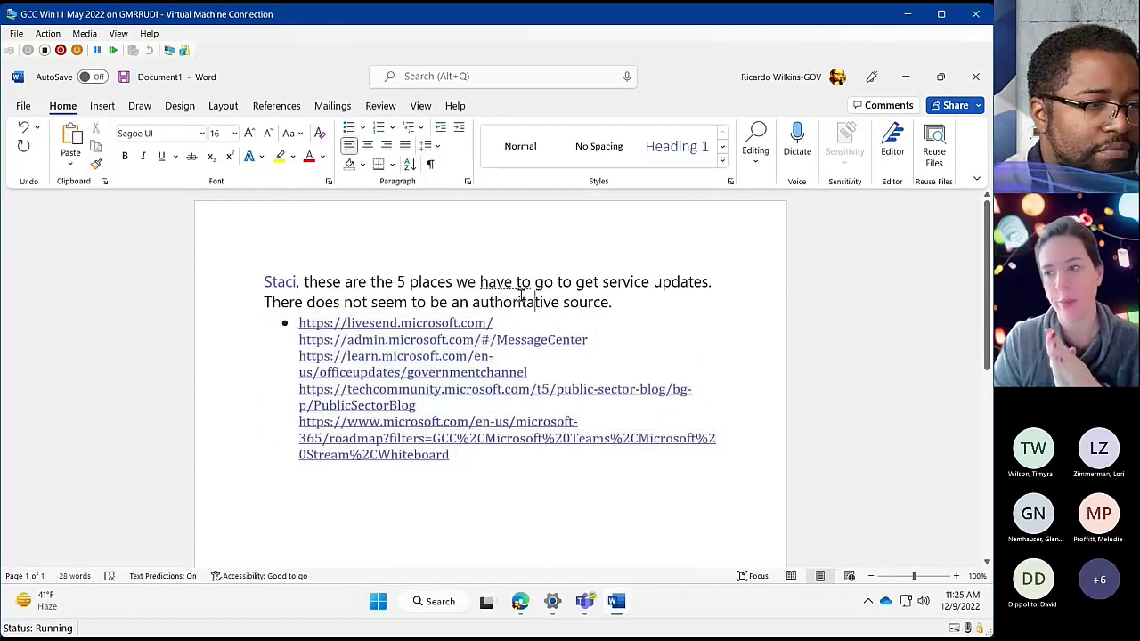
# Step: Split the block of links so that each of the five URLs has its own bullet
pyautogui.click(629, 324)
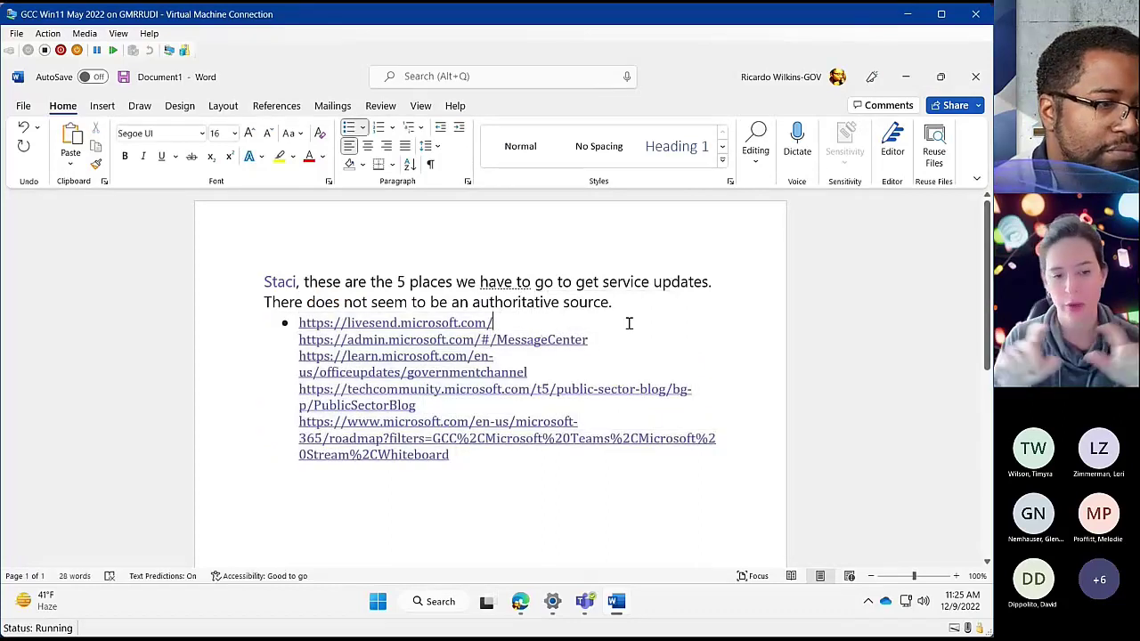
pyautogui.press('Return')
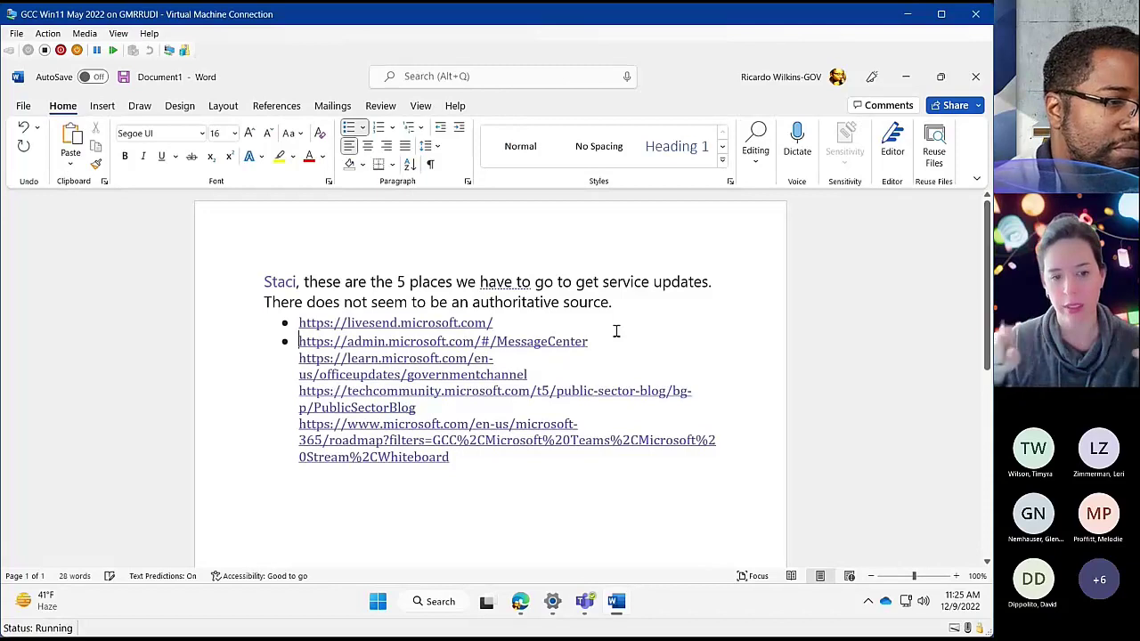
pyautogui.press('Down')
pyautogui.press('Return')
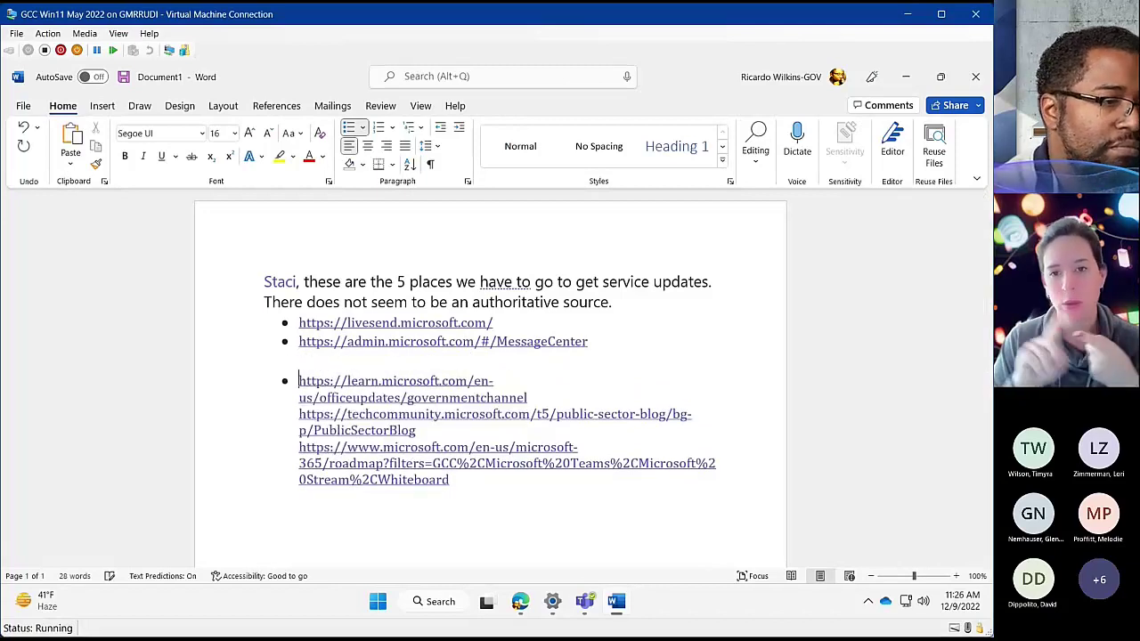
pyautogui.press('Down')
pyautogui.press('Down')
pyautogui.press('Down')
pyautogui.press('Down')
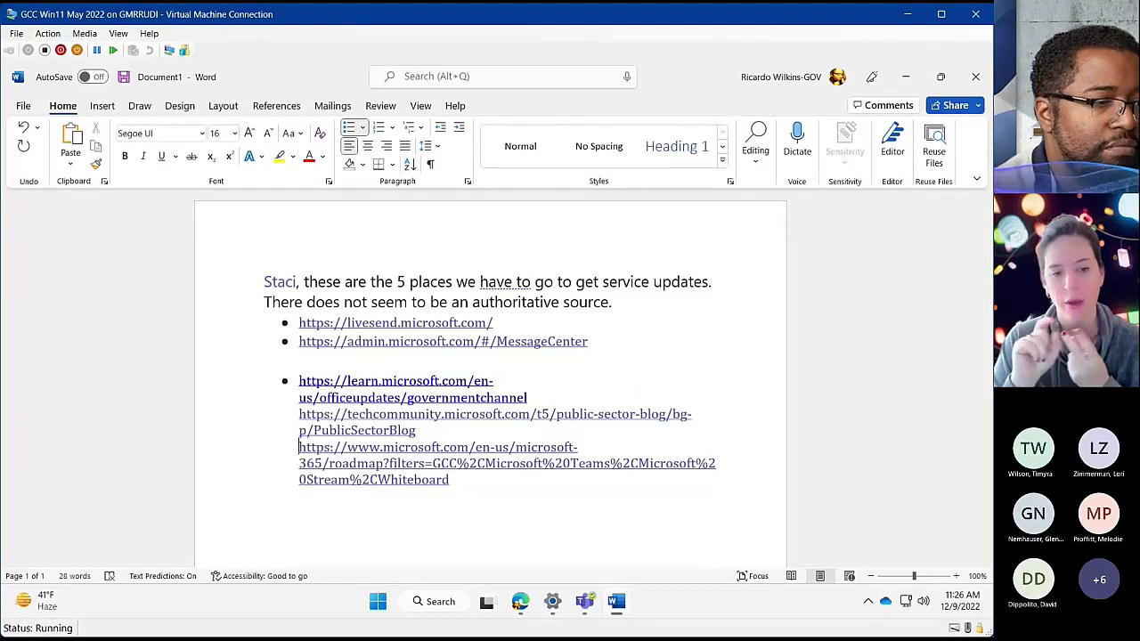
pyautogui.press('Return')
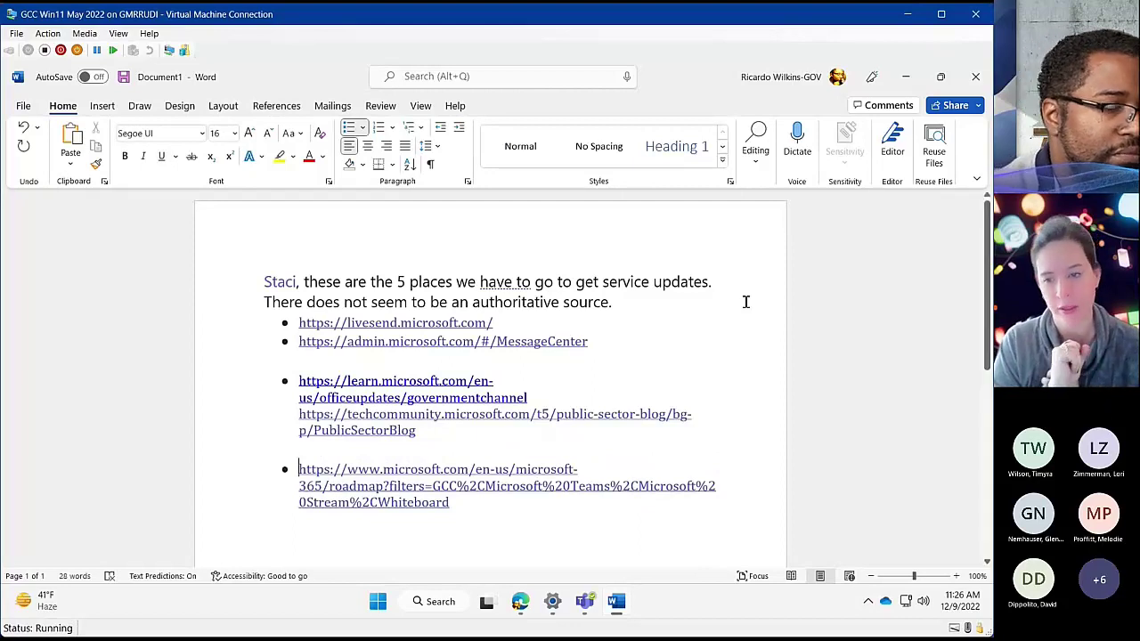
pyautogui.click(720, 313)
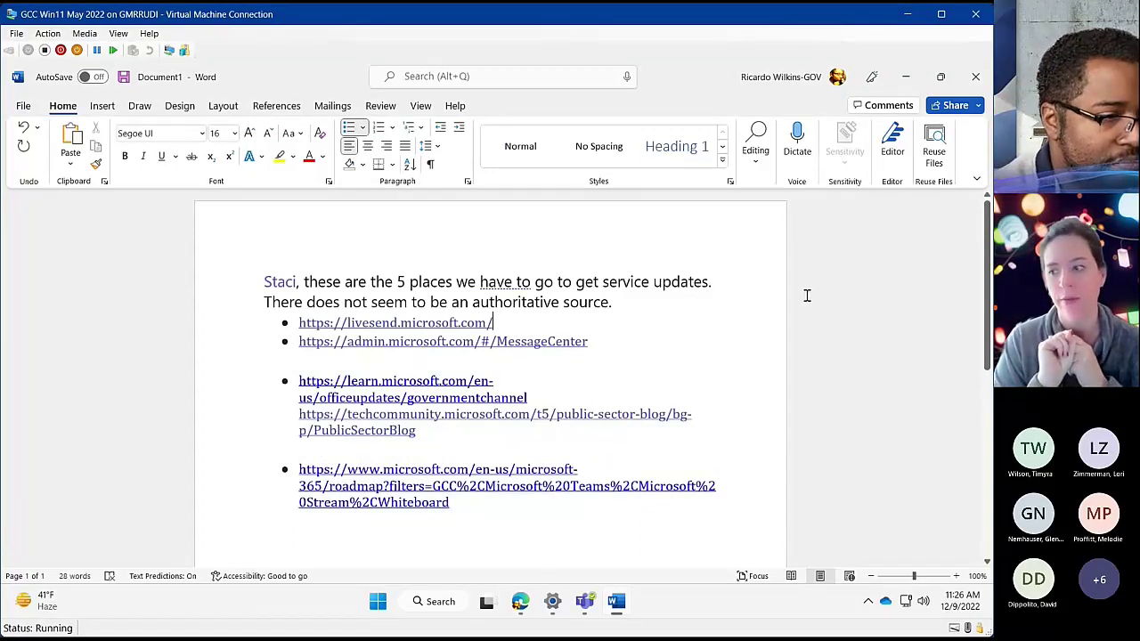
pyautogui.click(294, 412)
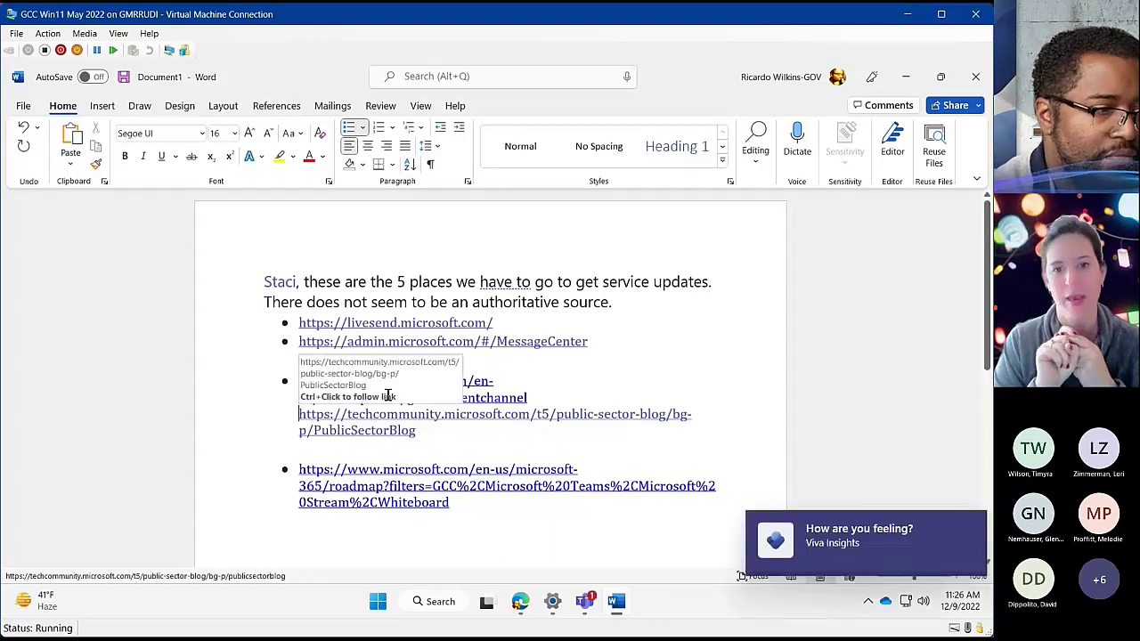
pyautogui.press('Return')
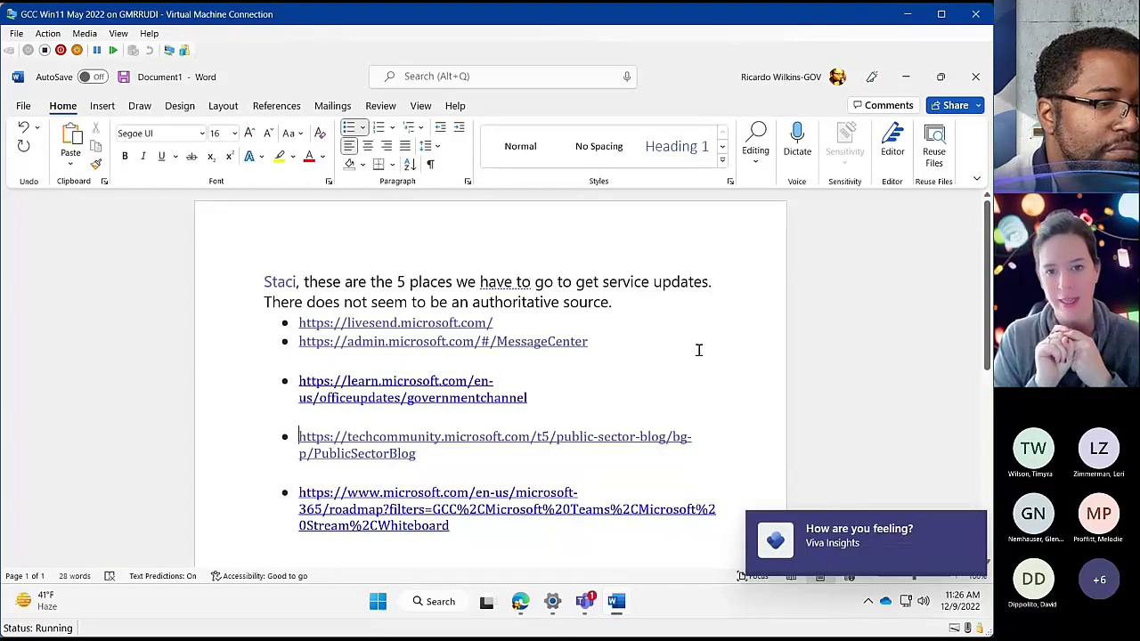
# Step: Insert a blank line between the livesend.microsoft.com bullet and the Message Center bullet
pyautogui.scroll(-1, 706, 337)
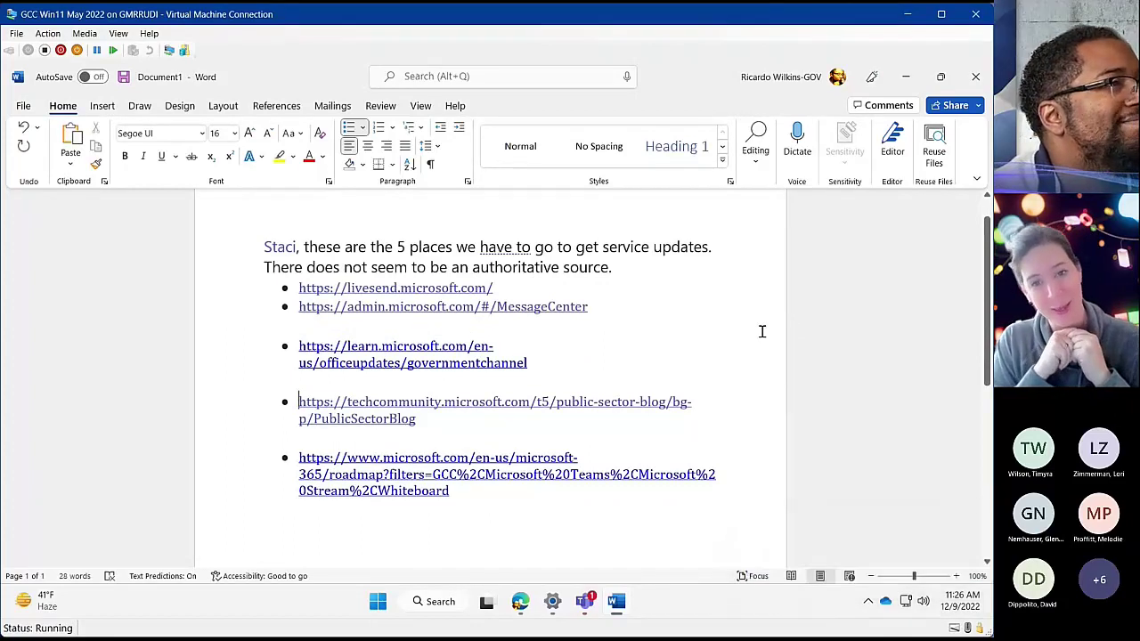
pyautogui.click(579, 288)
pyautogui.press('Return')
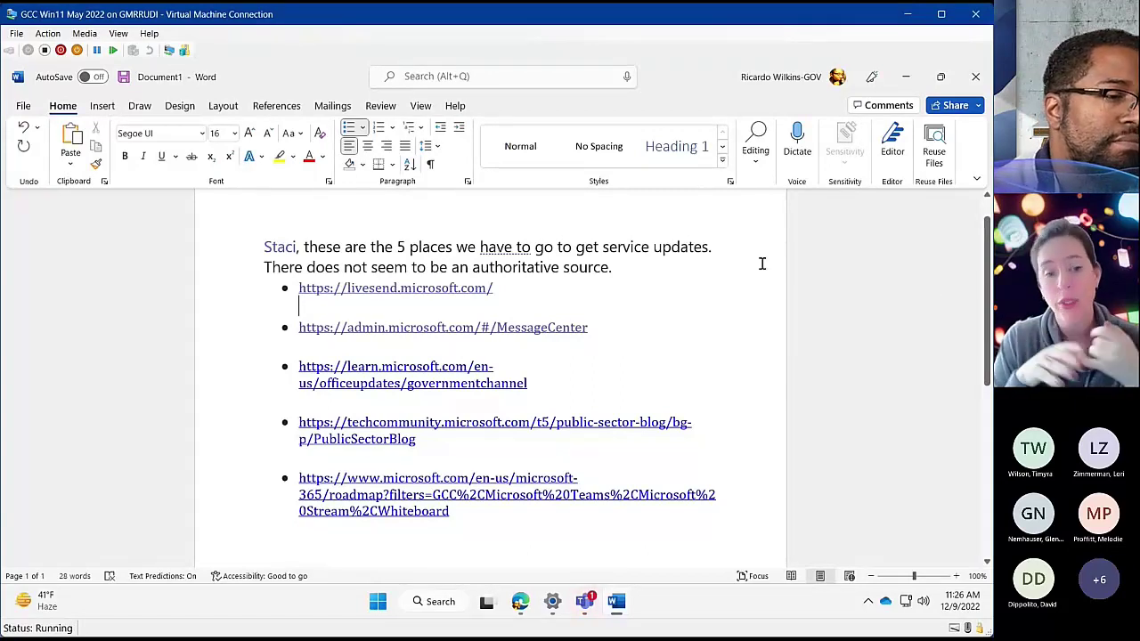
pyautogui.press('Left')
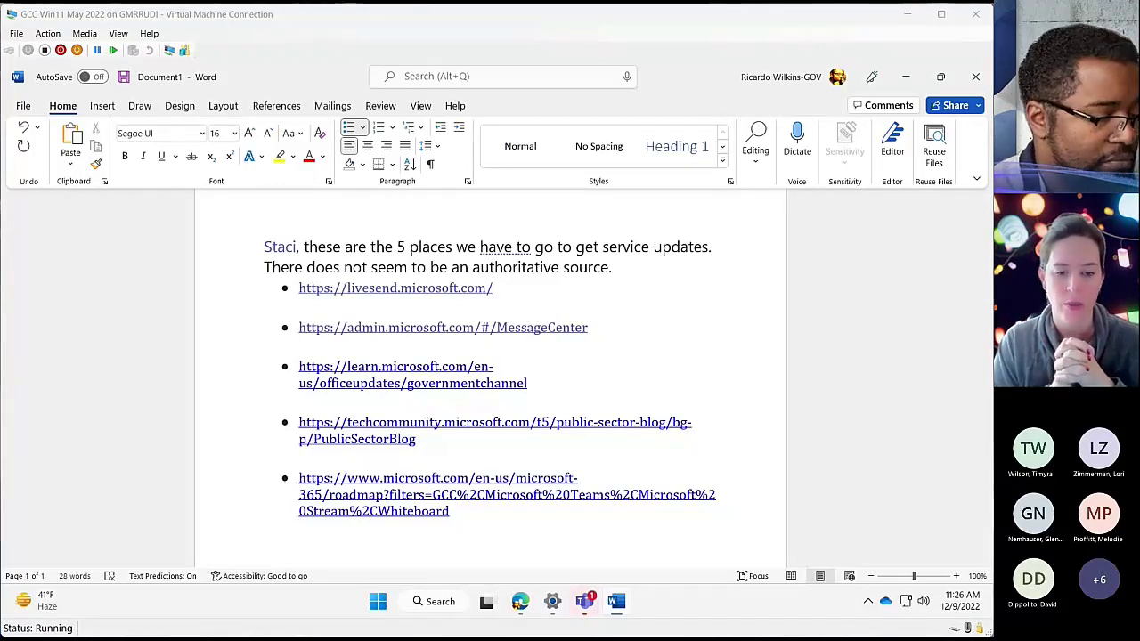
pyautogui.click(556, 518)
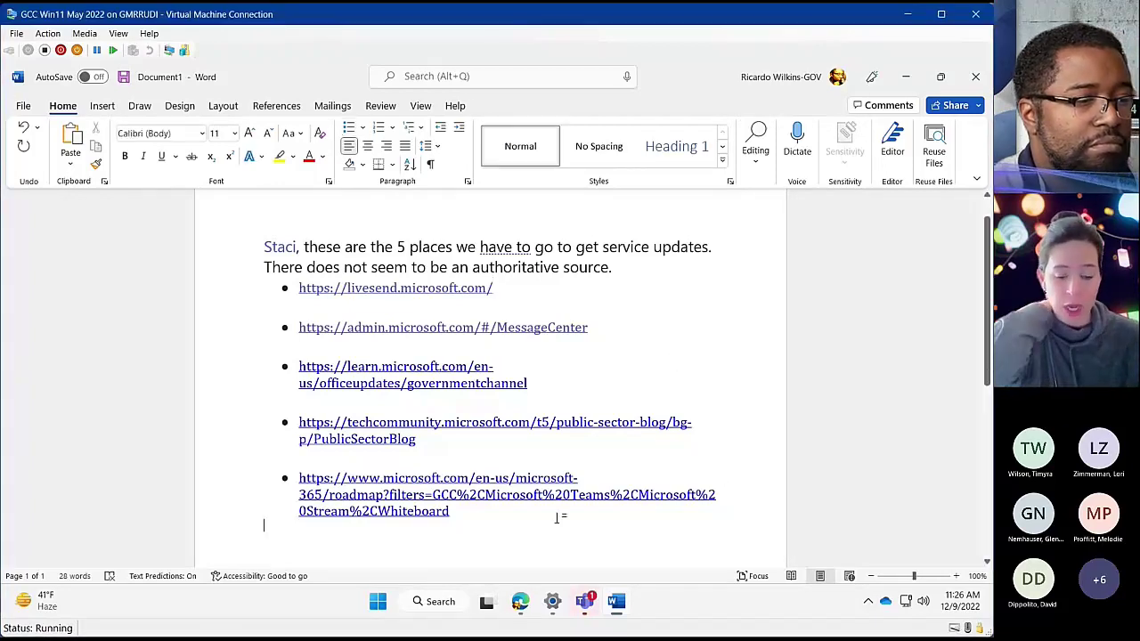
pyautogui.write('The deck with updates specific to GCC is built from referencing the Roadmap and the Message Center. https://aka.ms/TeamsRoadmapWeeklyUpdate')
pyautogui.scroll(-2, 557, 432)
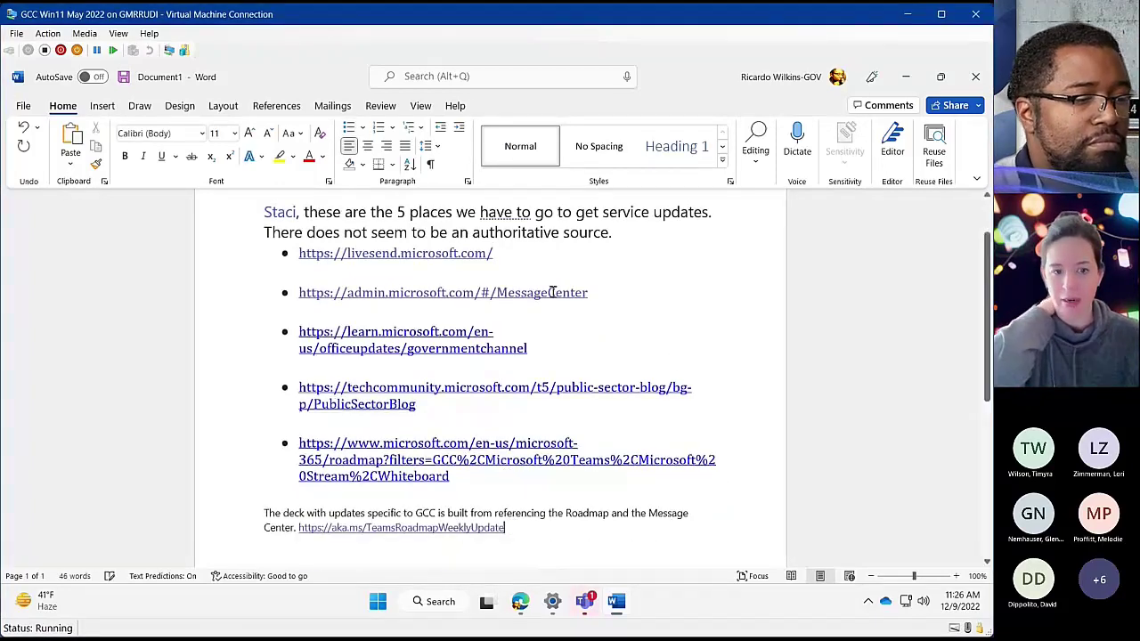
# Step: Enlarge the GCC deck sentence and its link by three font-size increments
pyautogui.moveTo(526, 458); pyautogui.dragTo(265, 433)
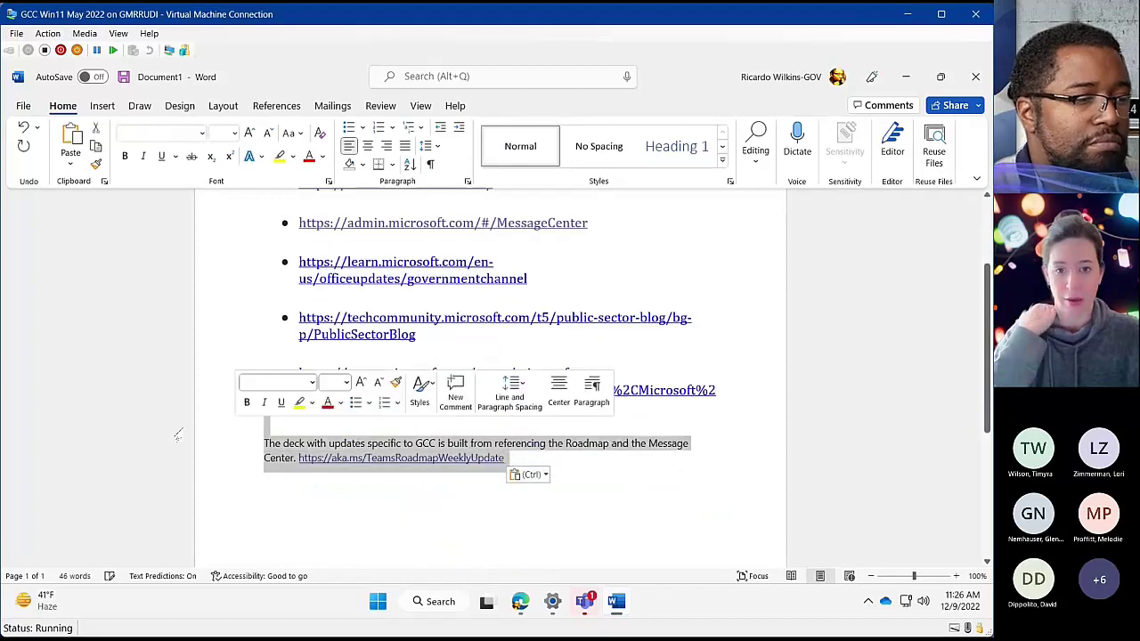
pyautogui.click(364, 383)
pyautogui.click(363, 383)
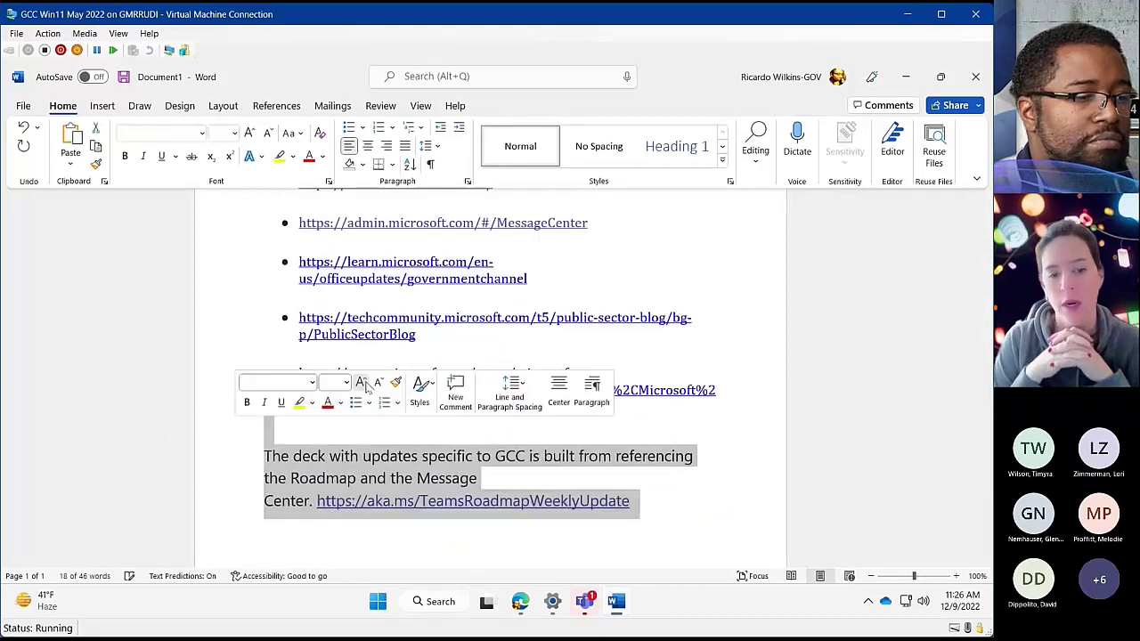
pyautogui.click(363, 383)
pyautogui.click(836, 346)
pyautogui.scroll(-3, 836, 347)
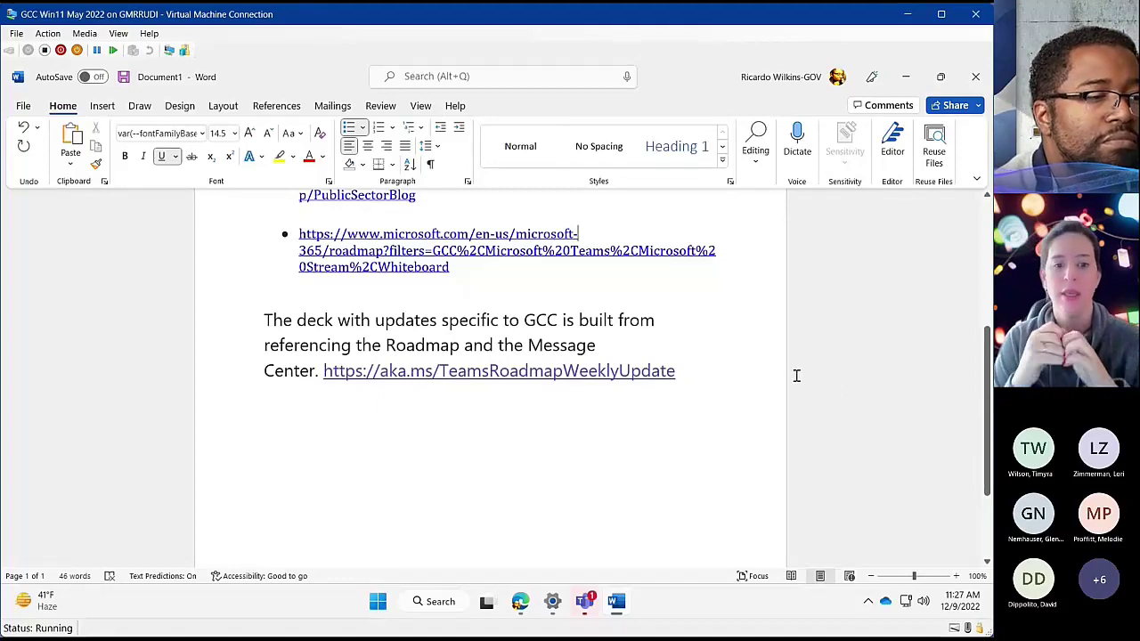
# Step: Enlarge the GCC deck paragraph further so its text is clearly bigger than the bulleted links above it
pyautogui.scroll(1, 751, 351)
pyautogui.scroll(3, 753, 356)
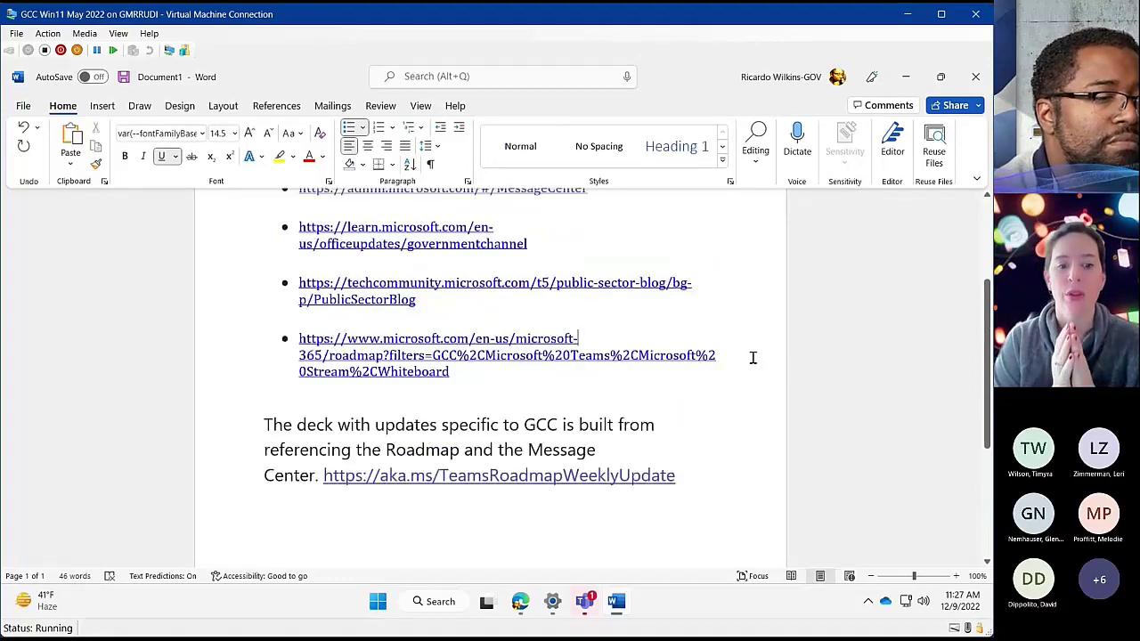
pyautogui.scroll(1, 753, 357)
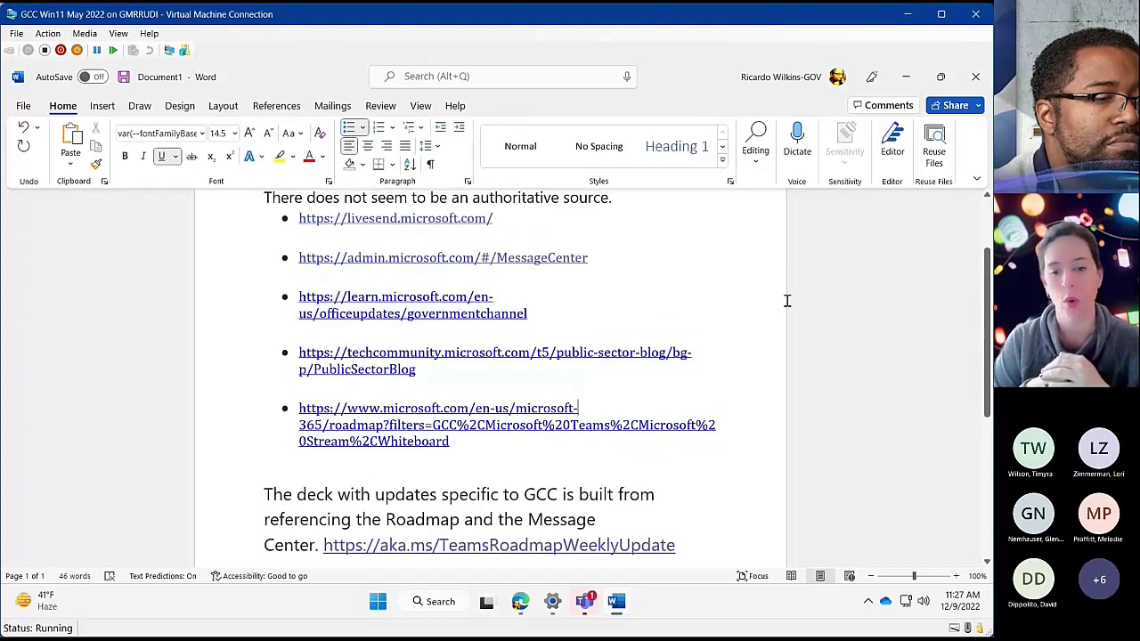
pyautogui.scroll(-1, 837, 383)
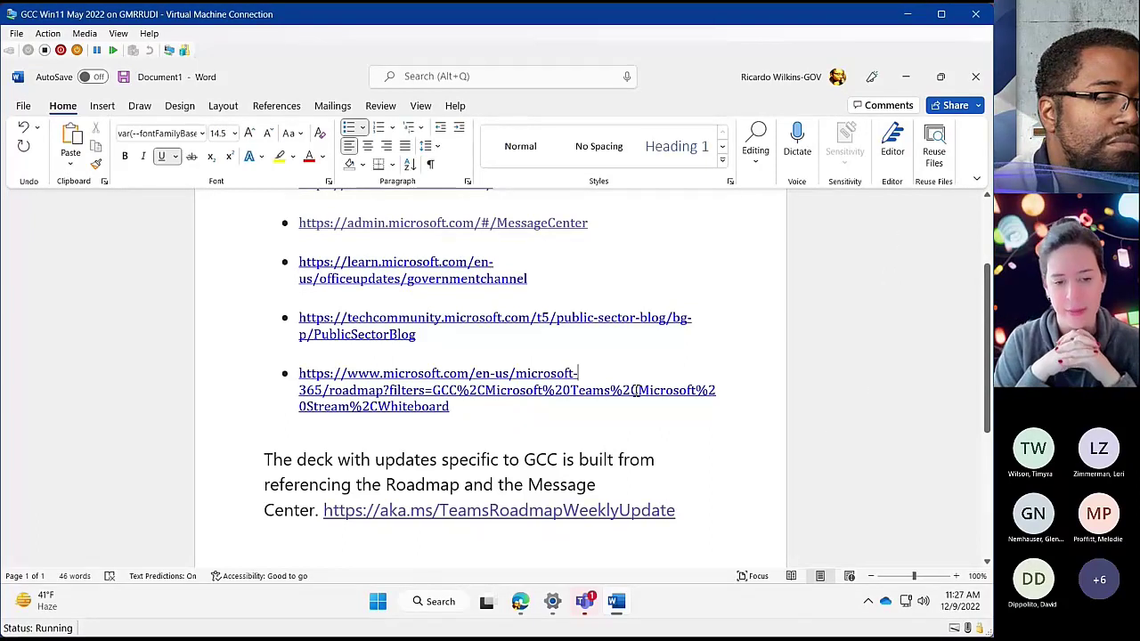
pyautogui.scroll(2, 858, 348)
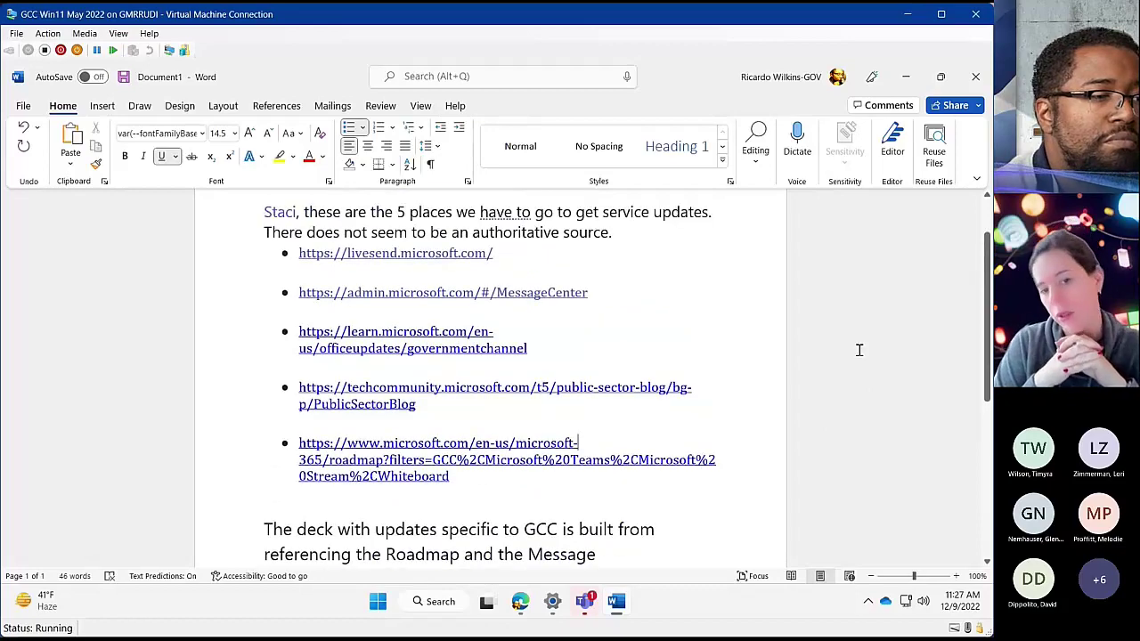
pyautogui.scroll(-3, 682, 258)
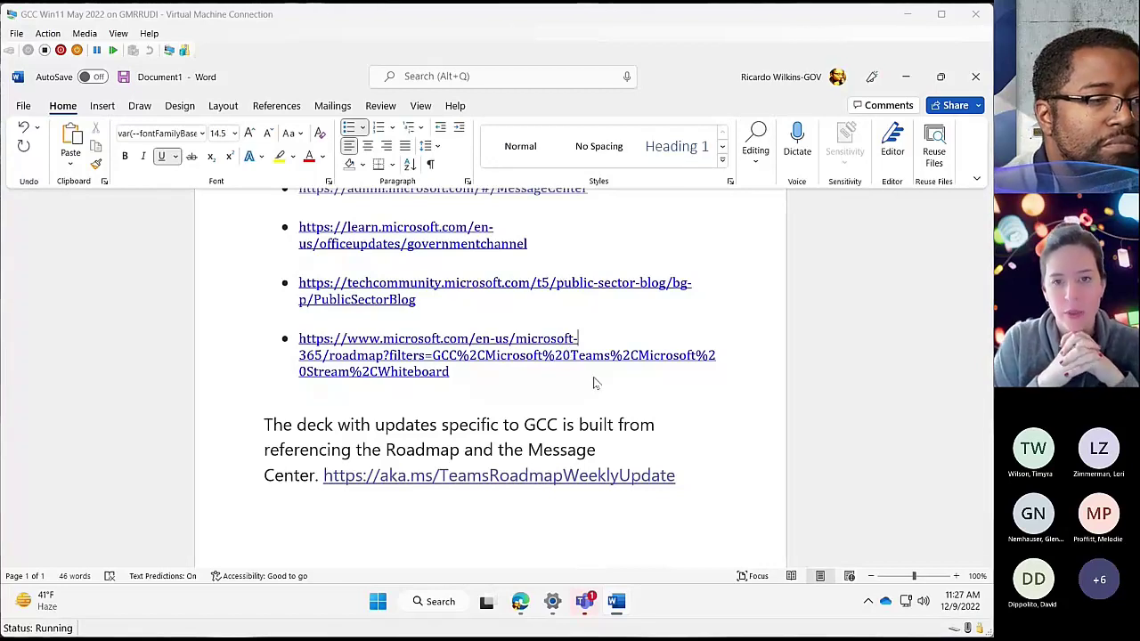
pyautogui.moveTo(692, 460); pyautogui.dragTo(235, 412)
pyautogui.hotkey('ctrl', ']')
pyautogui.hotkey('ctrl', ']')
pyautogui.hotkey('ctrl', ']')
pyautogui.hotkey('ctrl', ']')
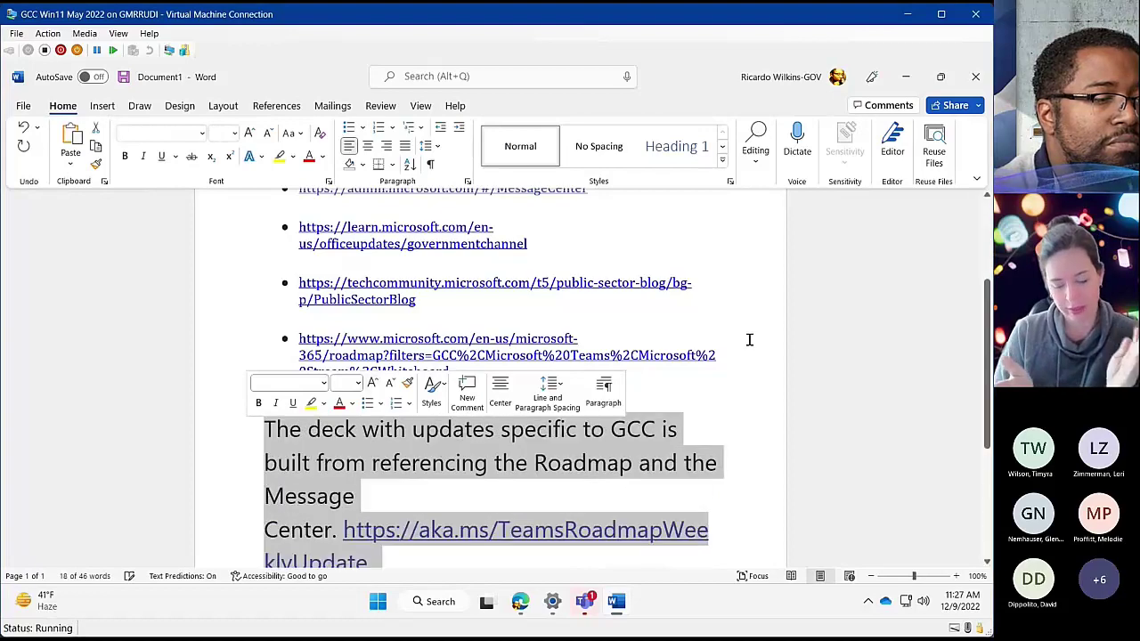
pyautogui.click(748, 339)
# Step: Review the document's five bulleted service-update links and the closing note about the GCC updates deck
pyautogui.scroll(-3, 799, 334)
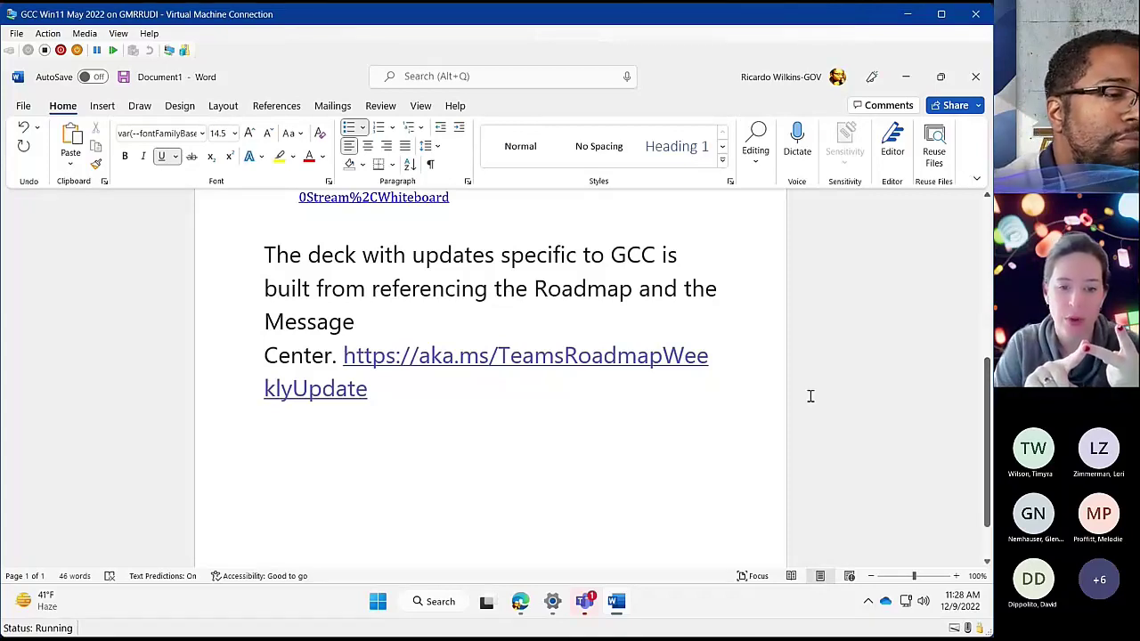
pyautogui.scroll(1, 801, 414)
pyautogui.scroll(1, 801, 428)
pyautogui.scroll(1, 871, 444)
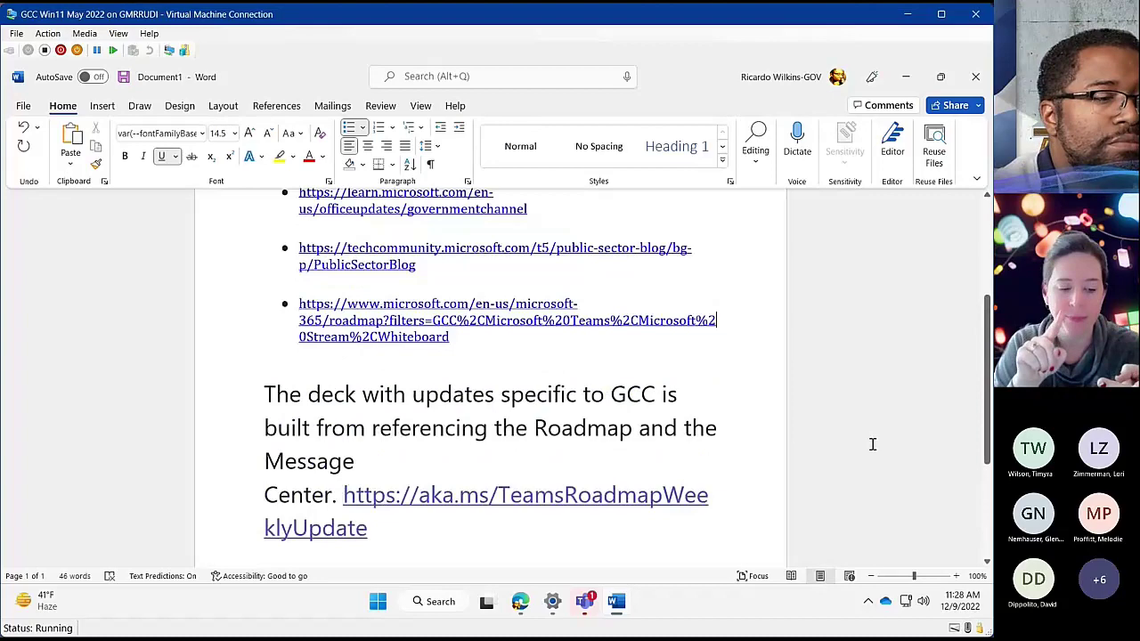
pyautogui.scroll(1, 871, 445)
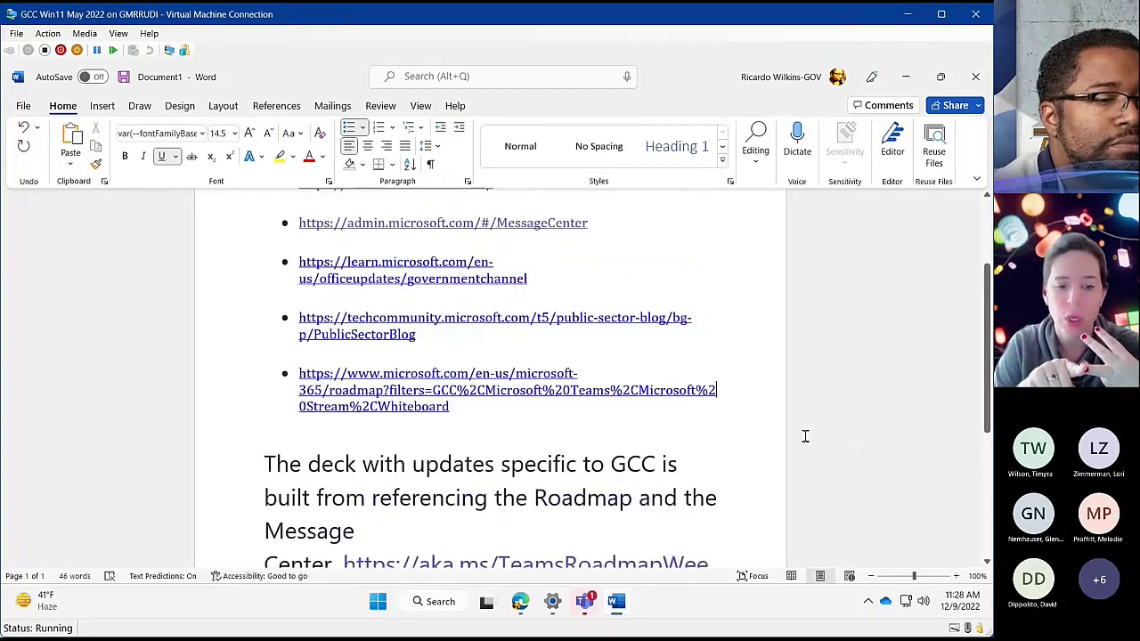
pyautogui.scroll(1, 757, 423)
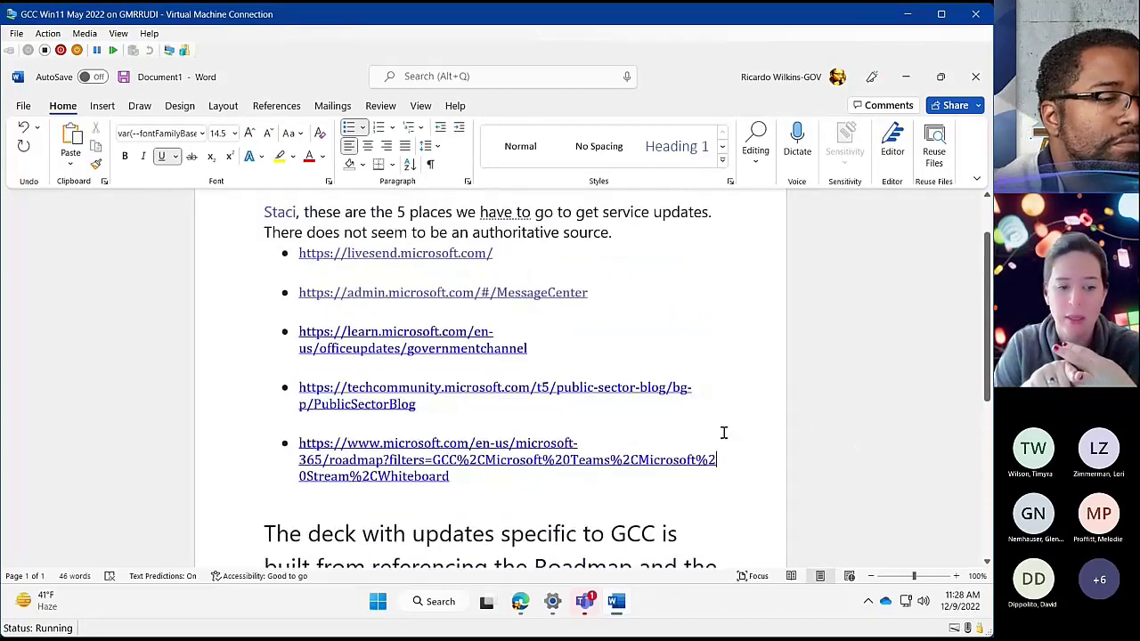
pyautogui.scroll(-4, 723, 433)
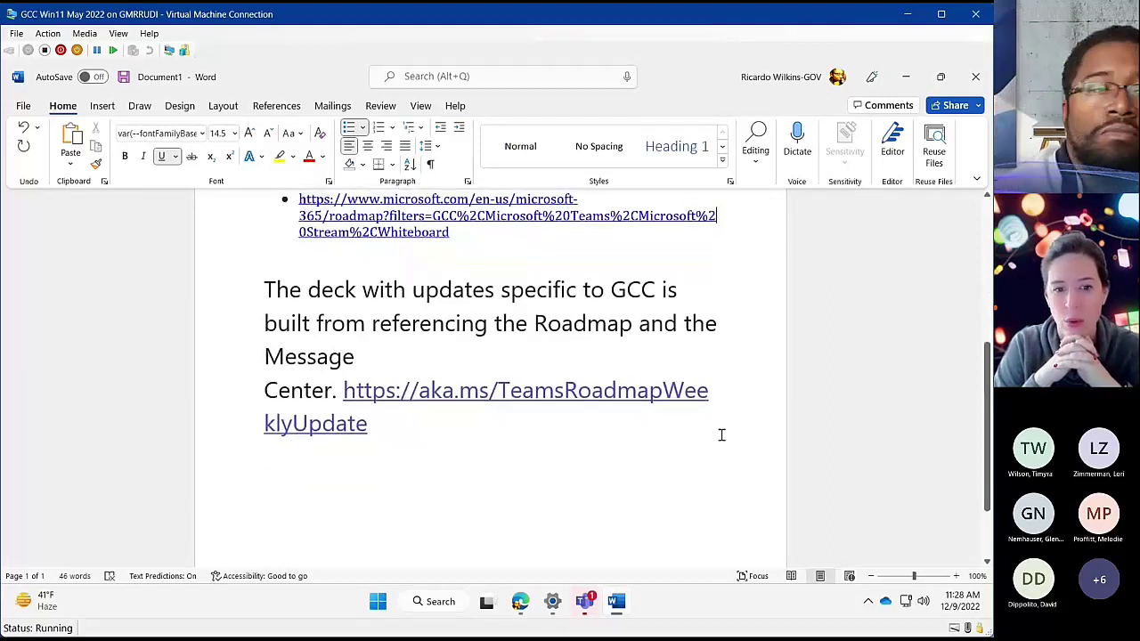
pyautogui.scroll(1, 745, 315)
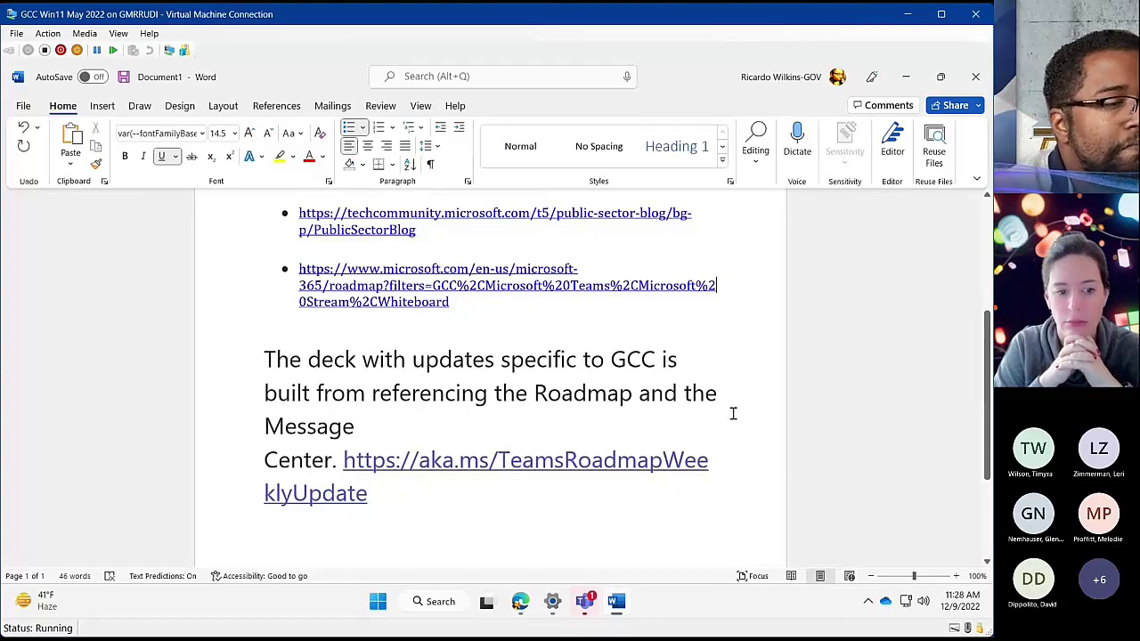
pyautogui.scroll(1, 799, 408)
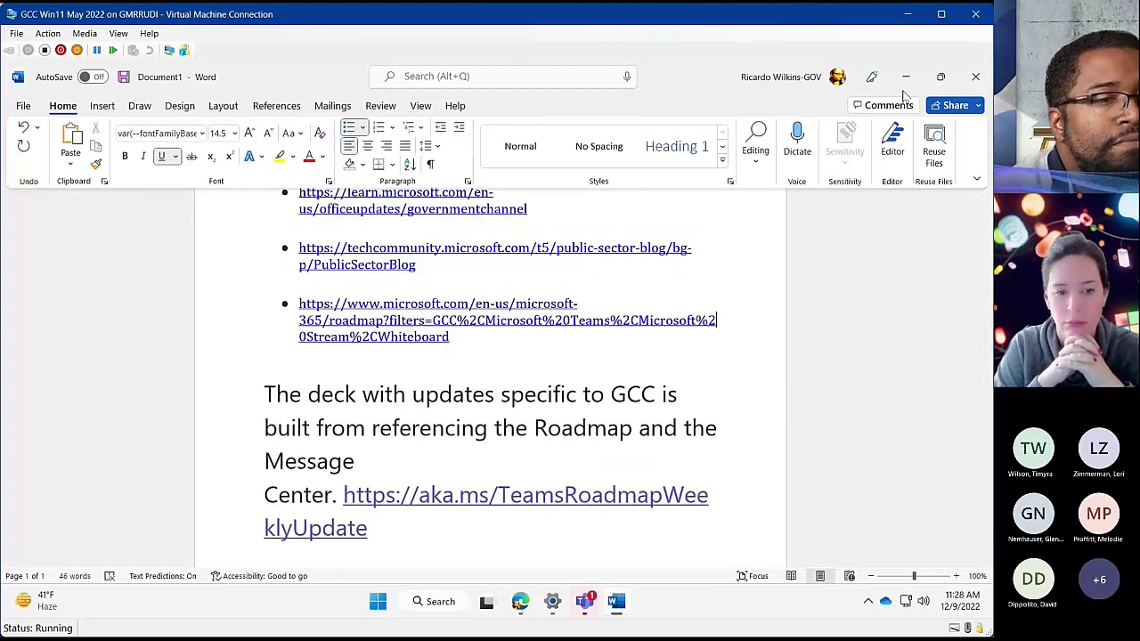
# Step: Switch back to Teams and return to the posts in the 2018 Safety Audit team's General channel
pyautogui.hotkey('alt', 'Tab')
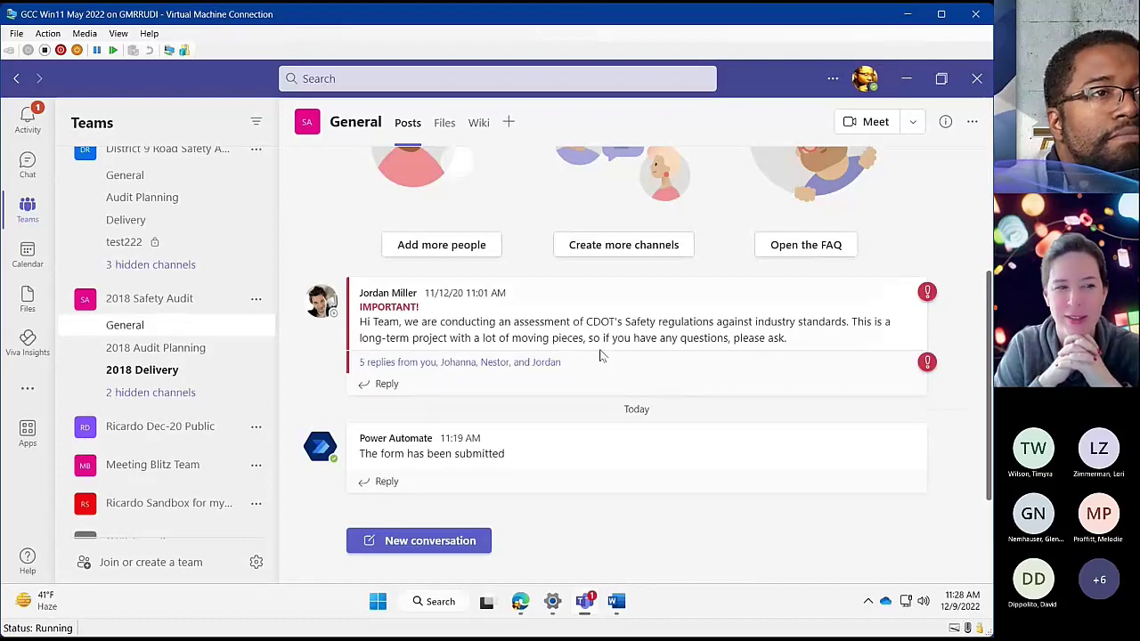
pyautogui.moveTo(600, 354)
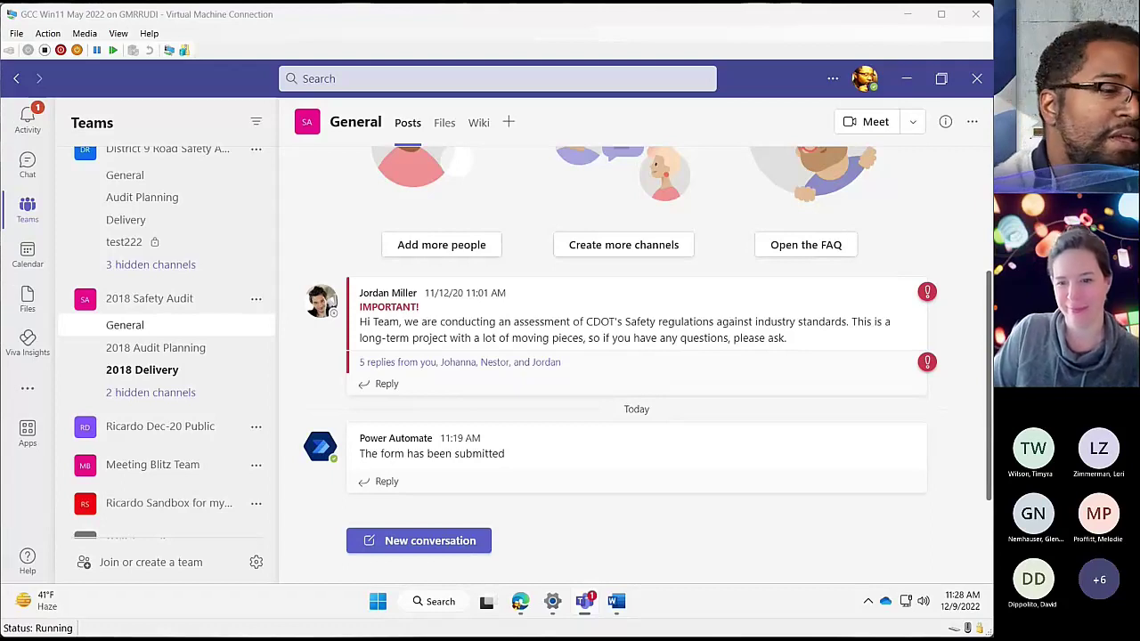
pyautogui.click(309, 364)
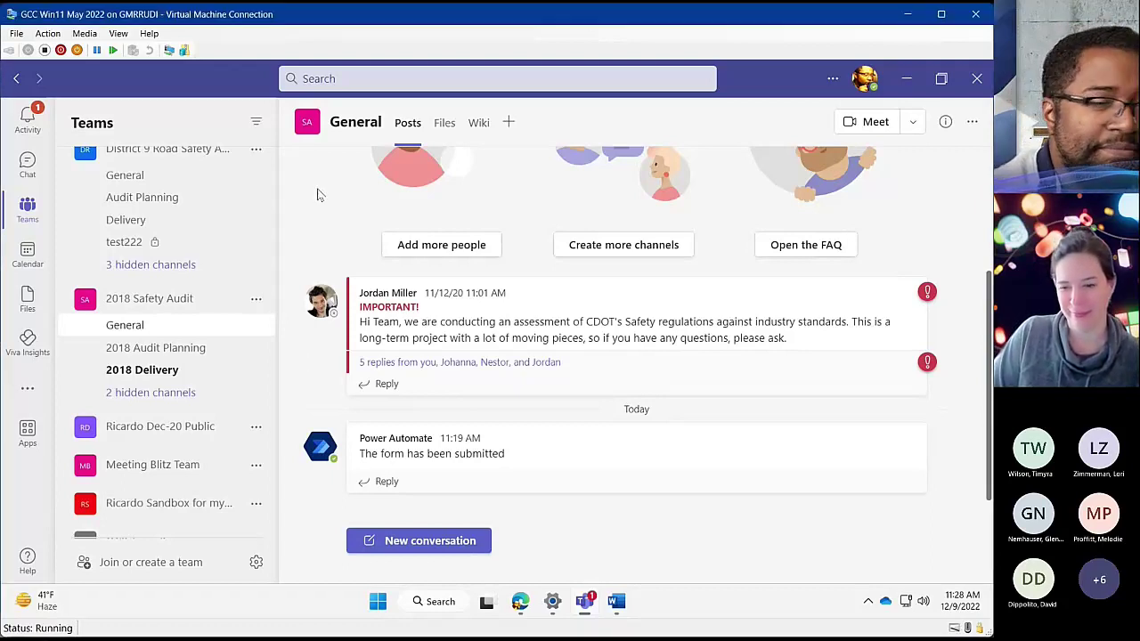